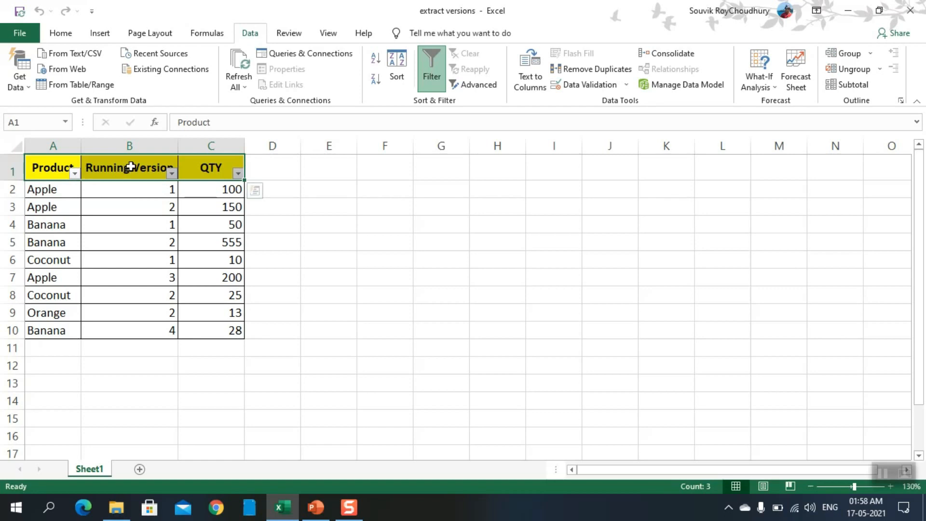
{"action": "left_click", "coordinate": [100, 208]}
{"action": "left_click", "coordinate": [92, 192]}
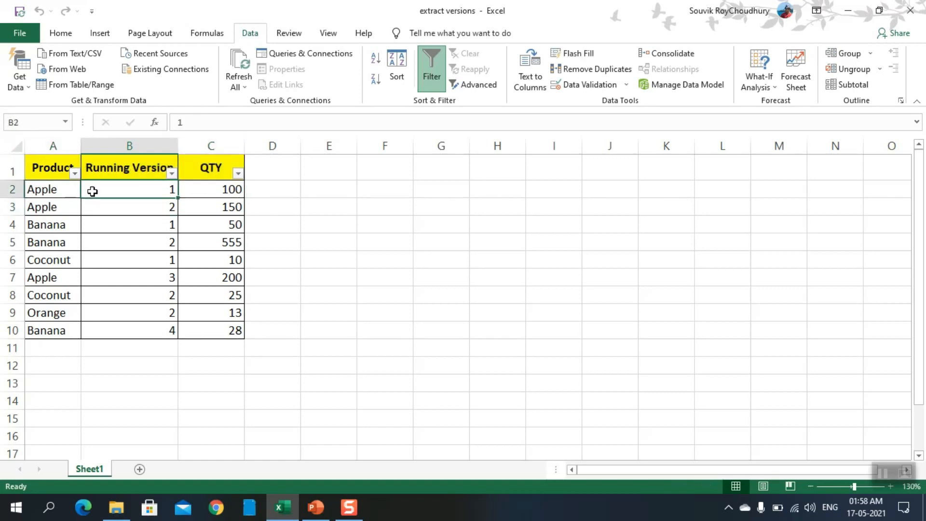
{"action": "left_click", "coordinate": [46, 188]}
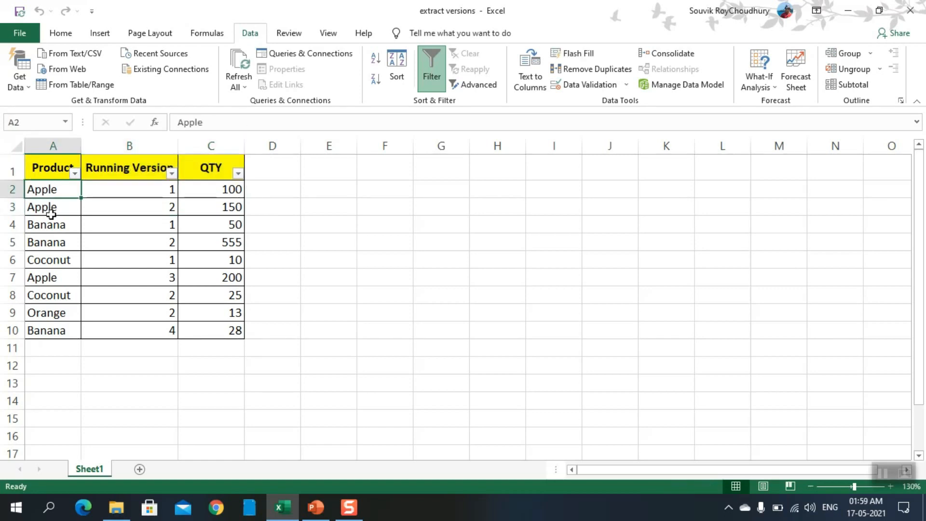
- Filter the Product column to show only the Apple rows
{"action": "left_click", "coordinate": [75, 173]}
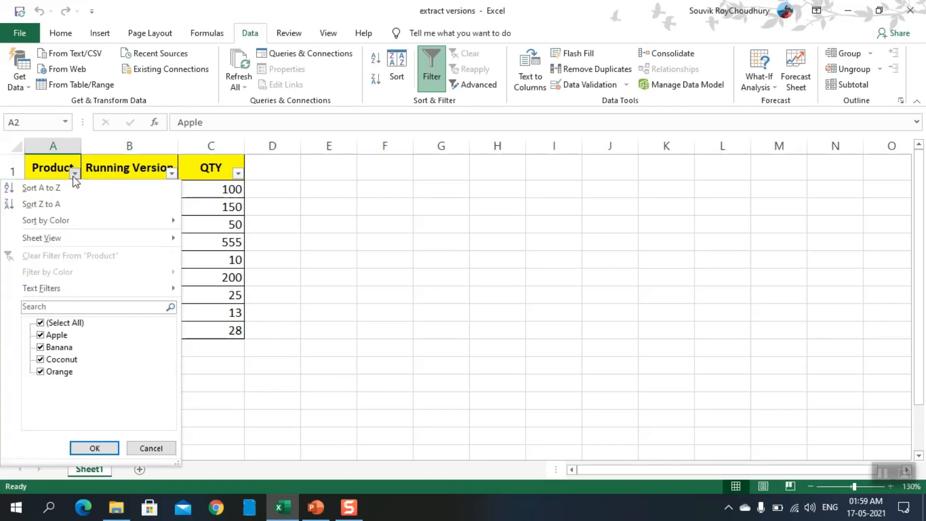
{"action": "left_click", "coordinate": [220, 277]}
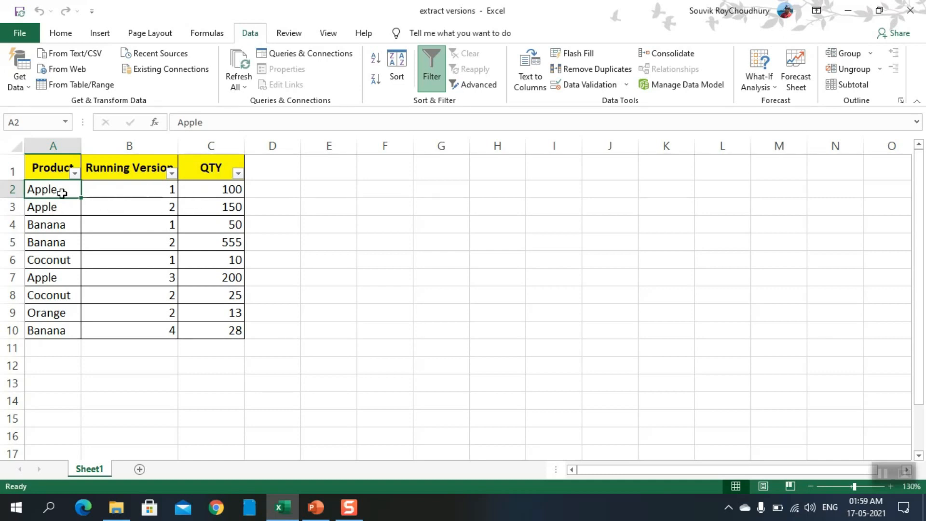
{"action": "left_click", "coordinate": [75, 172]}
{"action": "left_click", "coordinate": [58, 323]}
{"action": "left_click", "coordinate": [52, 336]}
{"action": "left_click", "coordinate": [93, 448]}
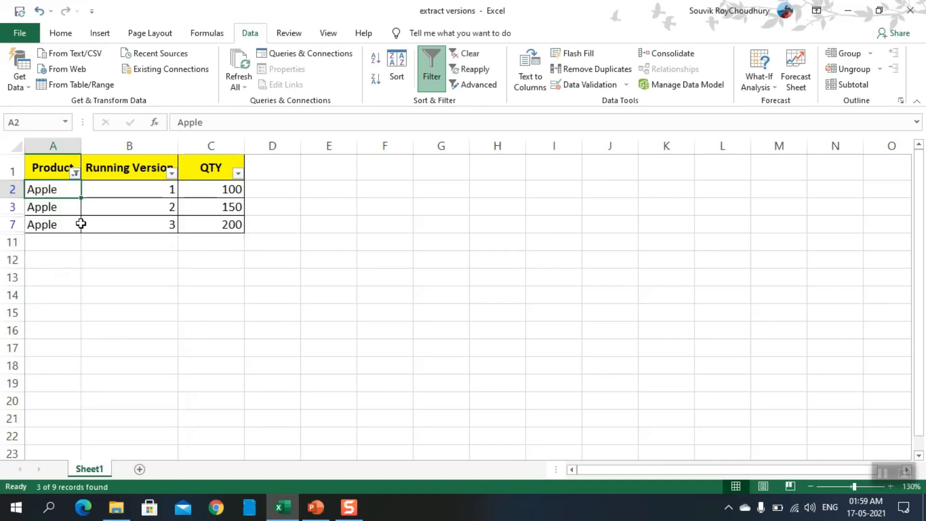
- Examine the running versions and quantities of the filtered Apple rows to identify the latest version
{"action": "left_click", "coordinate": [60, 225]}
{"action": "left_click", "coordinate": [161, 228]}
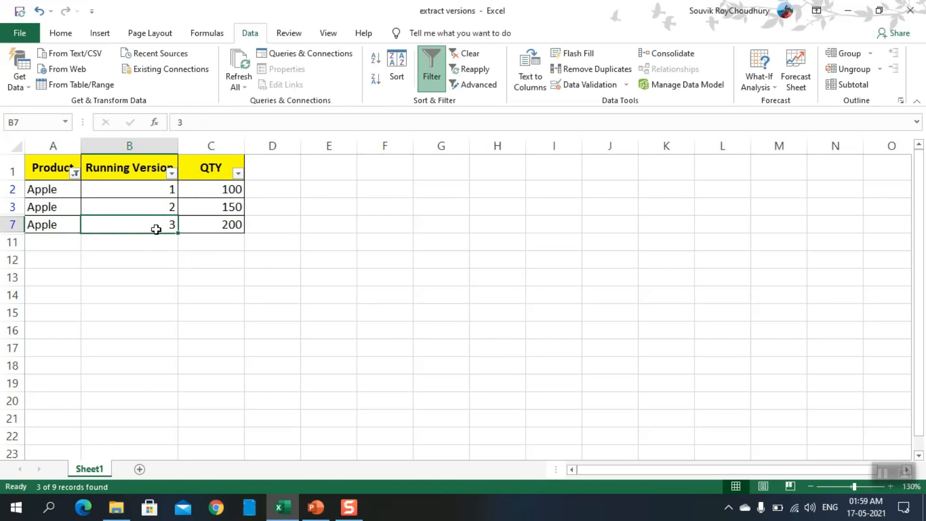
{"action": "left_click", "coordinate": [196, 225]}
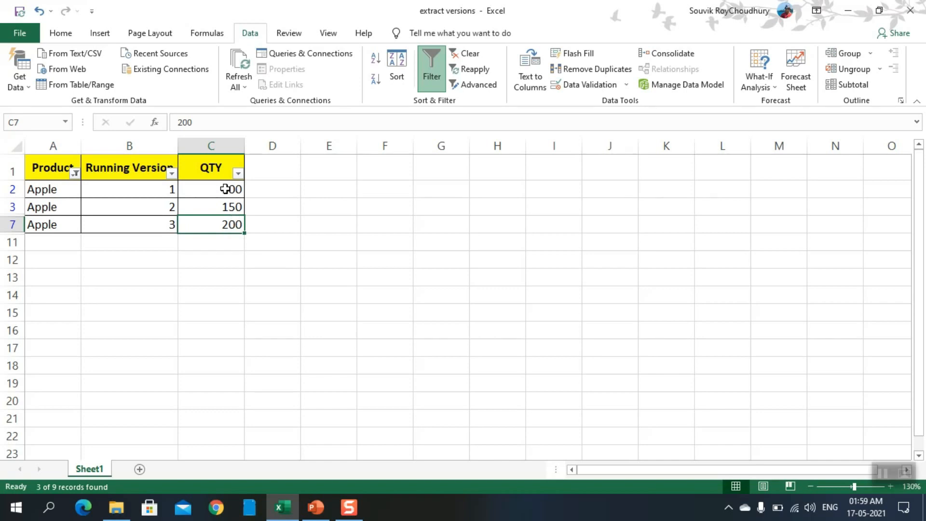
{"action": "left_click_drag", "start_coordinate": [228, 188], "coordinate": [223, 203]}
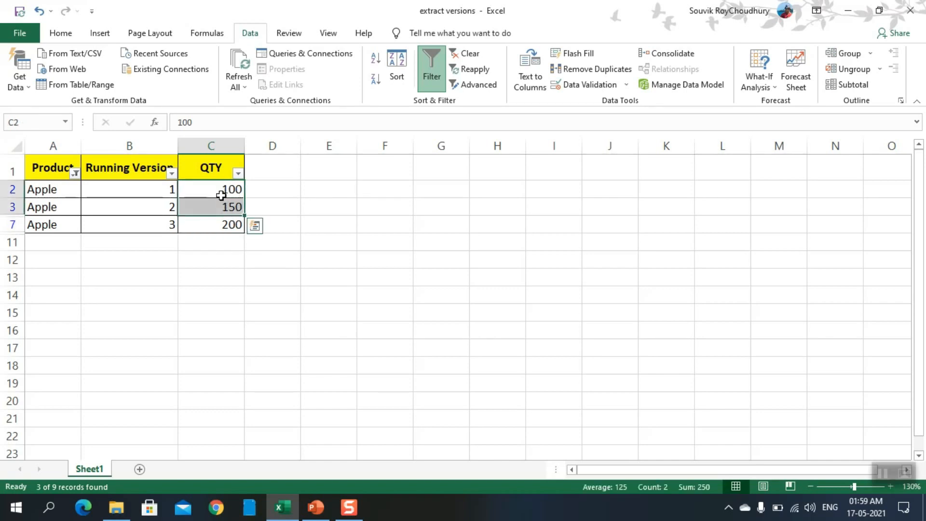
{"action": "left_click", "coordinate": [186, 296]}
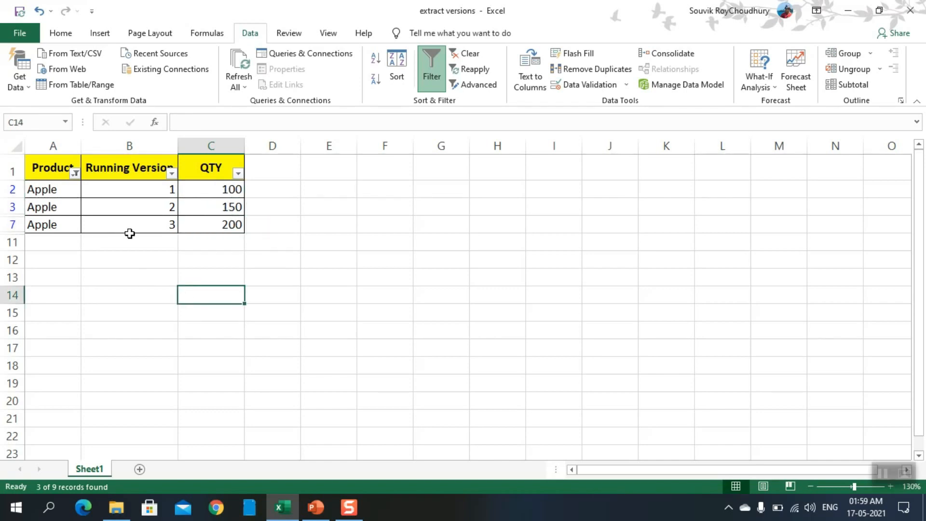
{"action": "left_click", "coordinate": [9, 191]}
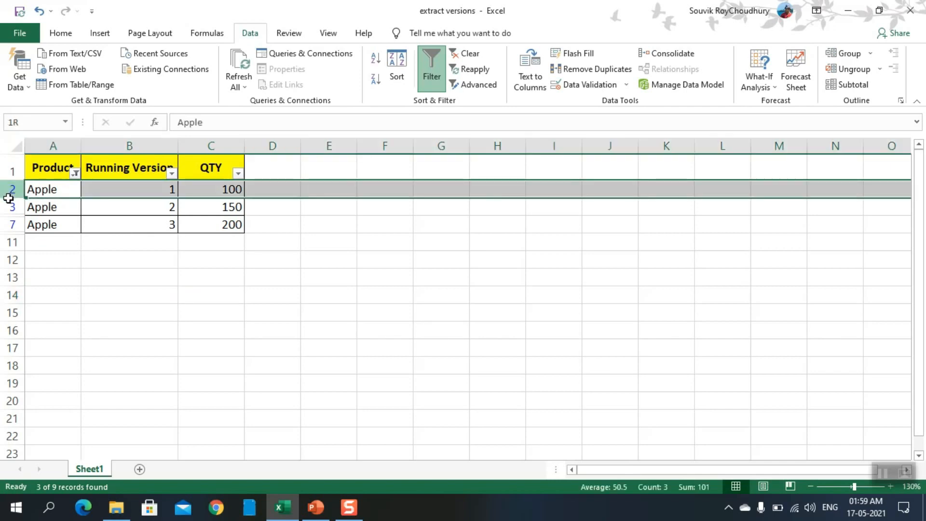
{"action": "left_click_drag", "start_coordinate": [8, 198], "coordinate": [9, 206]}
{"action": "left_click", "coordinate": [9, 227]}
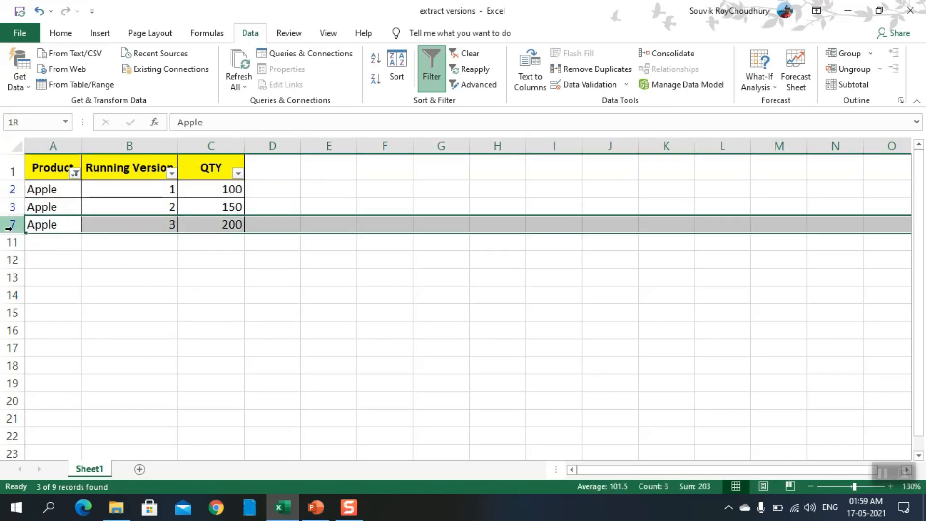
- Reset the Product filter from Apple only to all products
{"action": "left_click", "coordinate": [73, 191]}
{"action": "left_click", "coordinate": [75, 174]}
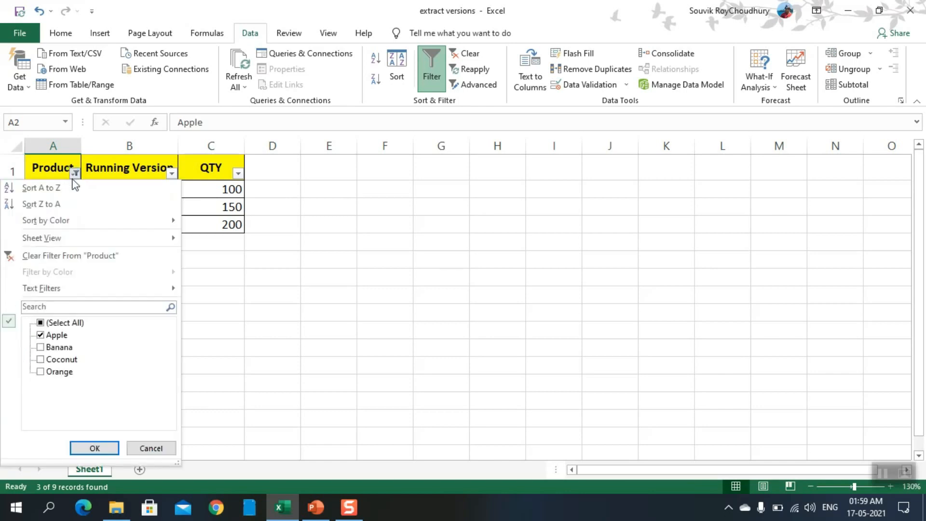
{"action": "left_click", "coordinate": [64, 336]}
{"action": "left_click", "coordinate": [59, 323]}
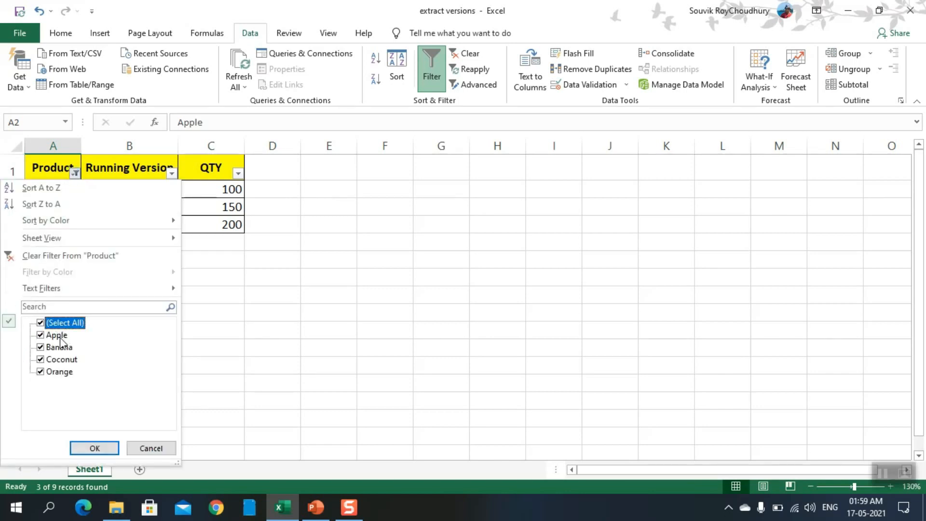
{"action": "left_click", "coordinate": [95, 448]}
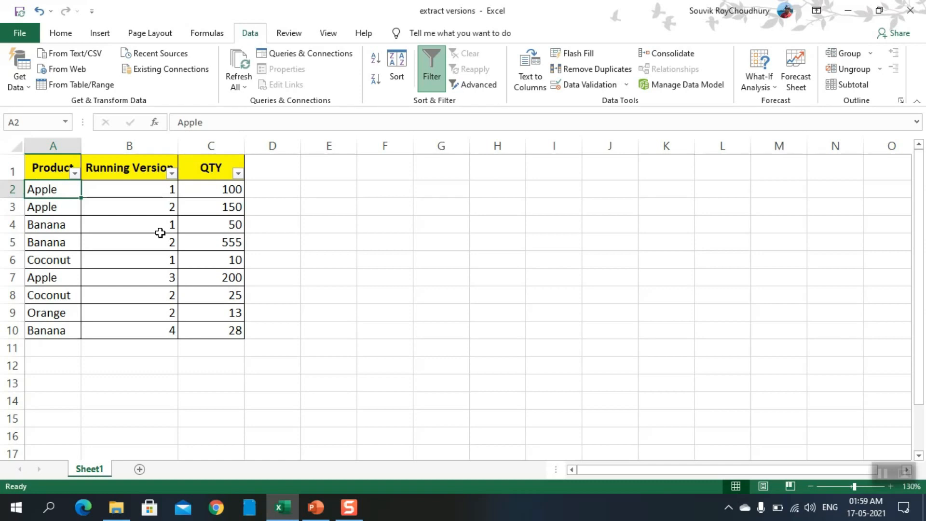
- Filter the Product column to Banana only and check the latest running version and its quantity
{"action": "left_click", "coordinate": [40, 227]}
{"action": "left_click", "coordinate": [68, 172]}
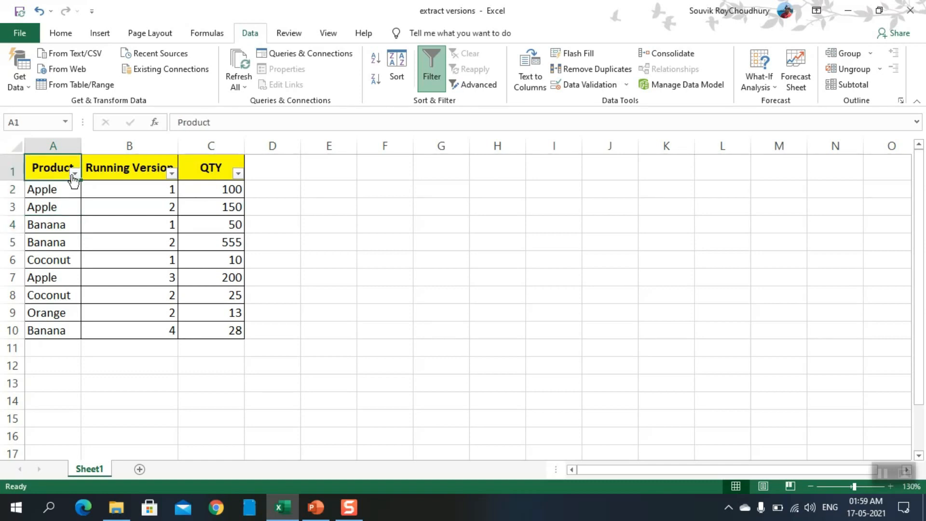
{"action": "left_click", "coordinate": [75, 174]}
{"action": "left_click", "coordinate": [55, 324]}
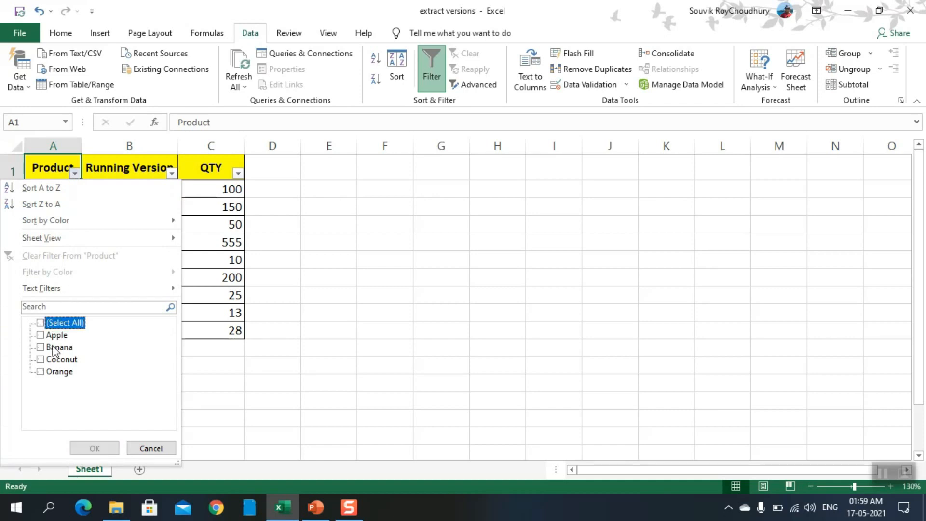
{"action": "left_click", "coordinate": [54, 348]}
{"action": "left_click", "coordinate": [94, 447]}
{"action": "left_click_drag", "start_coordinate": [156, 190], "coordinate": [155, 207]}
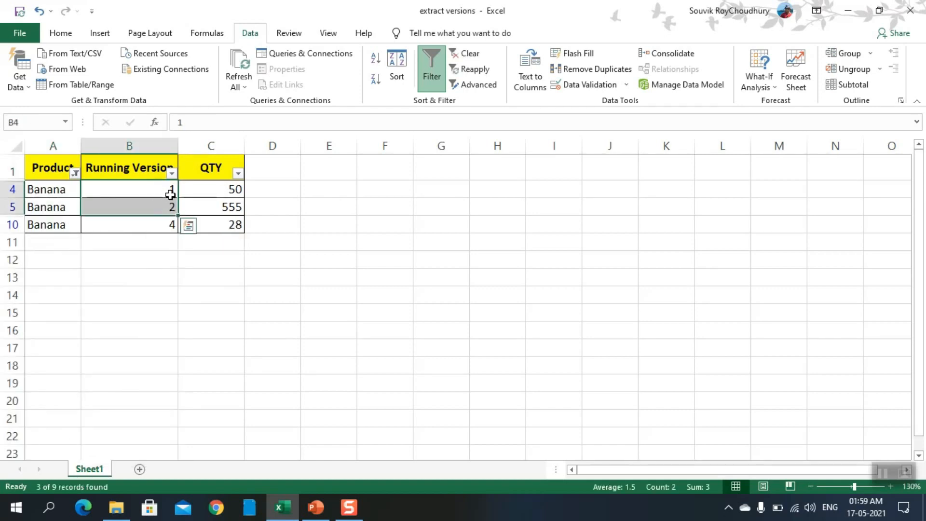
{"action": "left_click", "coordinate": [166, 223]}
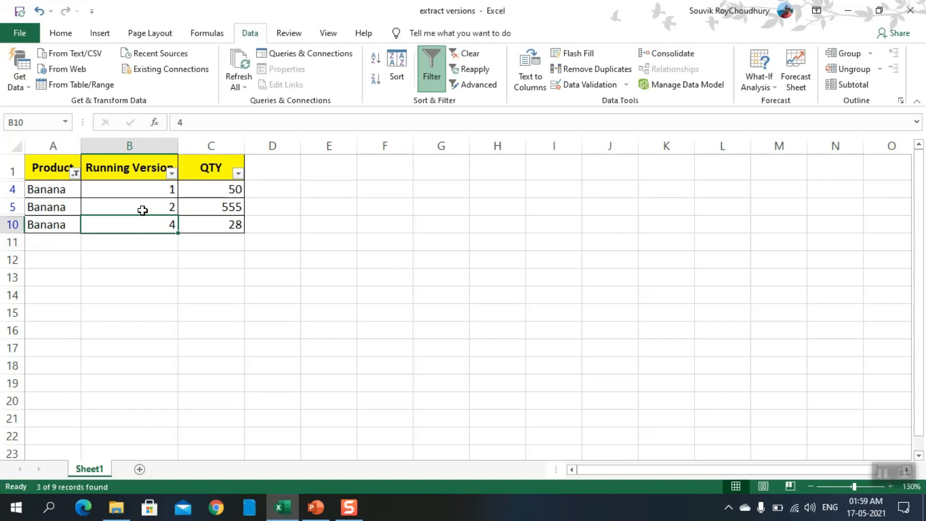
{"action": "left_click", "coordinate": [221, 228]}
{"action": "left_click", "coordinate": [155, 225]}
- Switch the Product filter to Coconut only and check the quantity of its latest version
{"action": "left_click", "coordinate": [73, 174]}
{"action": "left_click", "coordinate": [48, 348]}
{"action": "left_click", "coordinate": [50, 359]}
{"action": "left_click", "coordinate": [99, 448]}
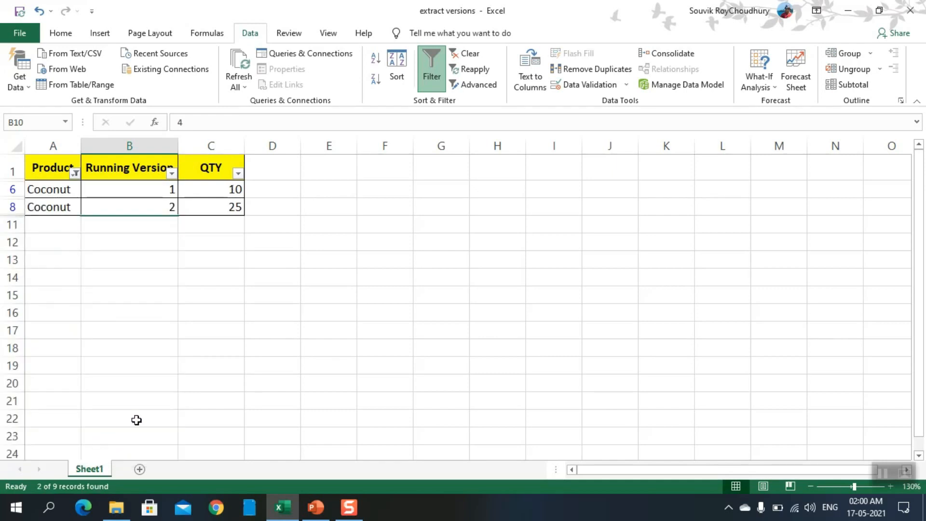
{"action": "left_click", "coordinate": [46, 206]}
{"action": "left_click", "coordinate": [201, 207]}
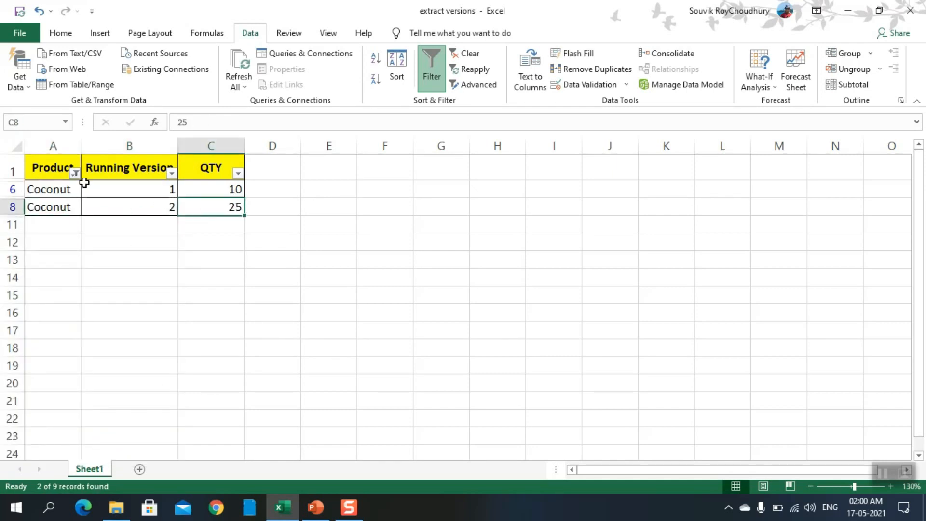
- Switch the Product filter to Orange only and check the running version of its row
{"action": "left_click", "coordinate": [75, 173]}
{"action": "left_click", "coordinate": [65, 360]}
{"action": "left_click", "coordinate": [65, 372]}
{"action": "left_click", "coordinate": [96, 449]}
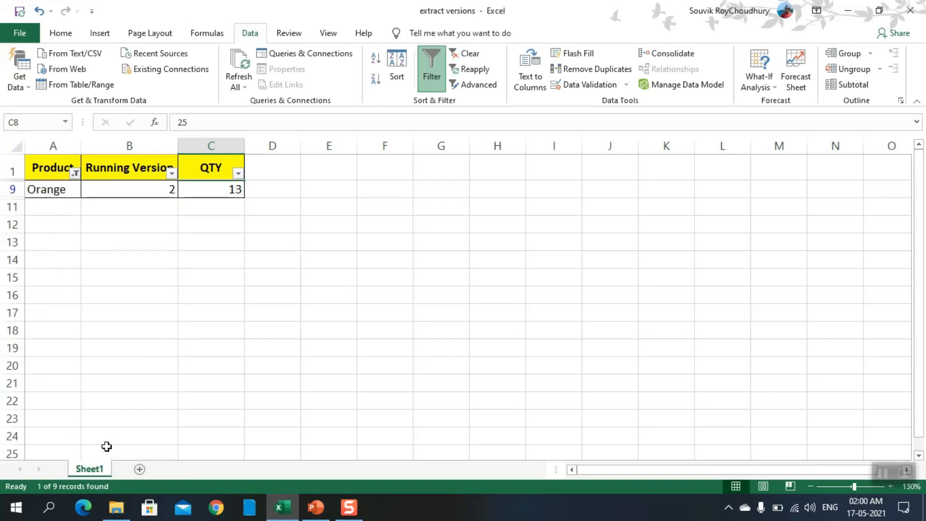
{"action": "left_click", "coordinate": [153, 189]}
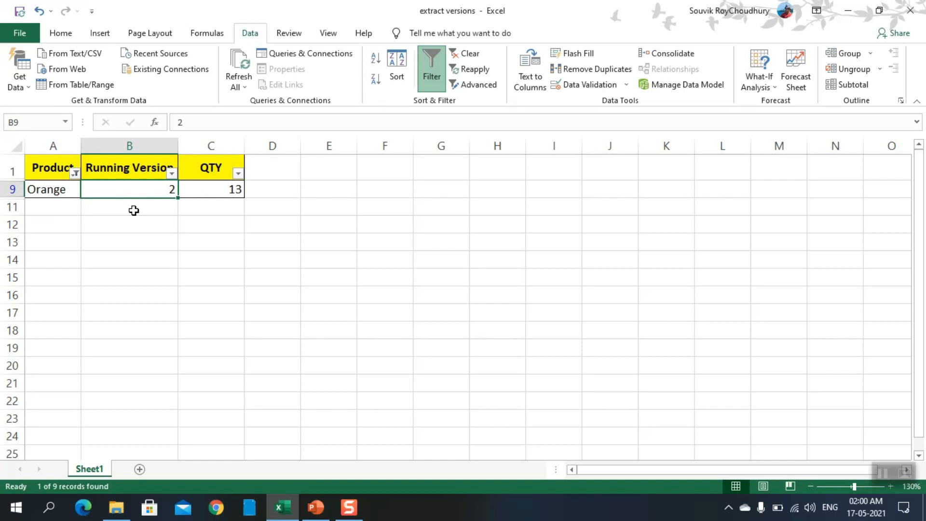
{"action": "left_click", "coordinate": [56, 189]}
- Select all products in the Product filter to bring back the full table
{"action": "left_click", "coordinate": [76, 172]}
{"action": "left_click", "coordinate": [52, 322]}
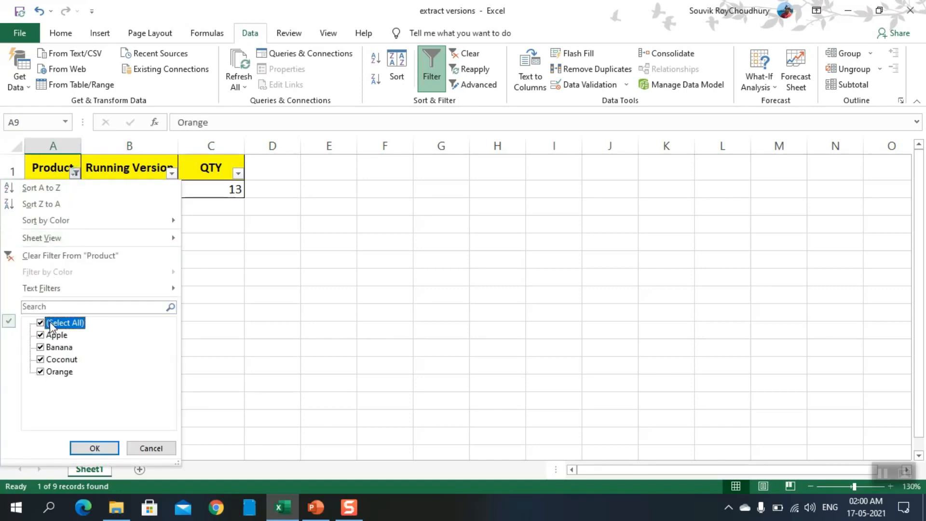
{"action": "left_click", "coordinate": [99, 448]}
{"action": "left_click", "coordinate": [140, 296]}
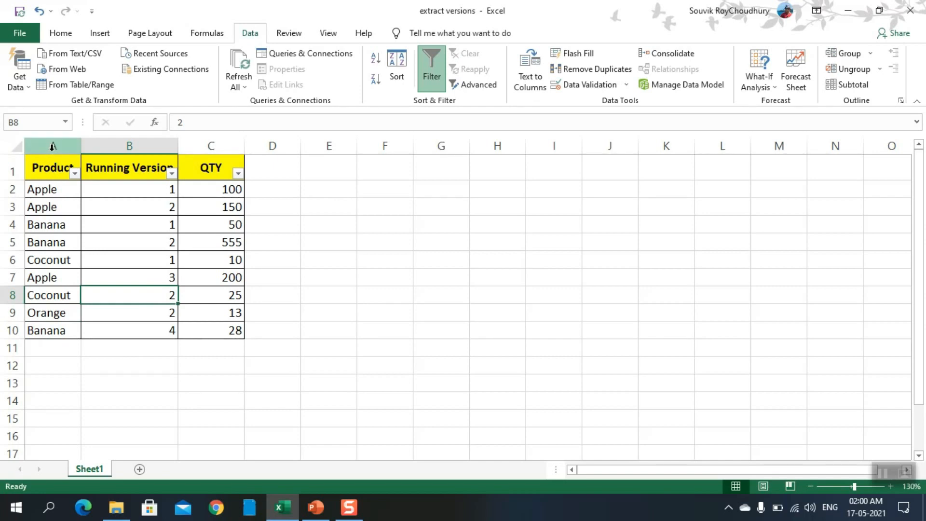
- Copy the whole Product column of Sheet1 into column A of a new worksheet
{"action": "left_click", "coordinate": [52, 149]}
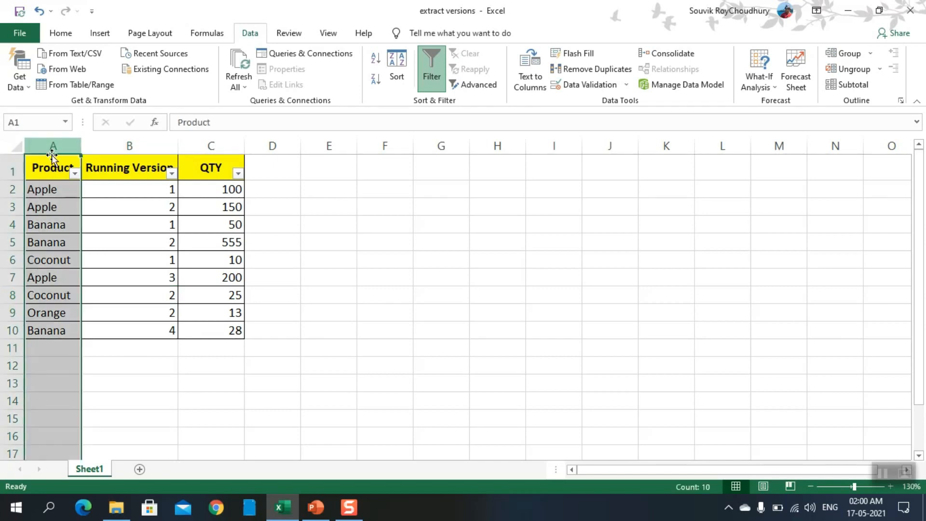
{"action": "key", "text": "ctrl+c"}
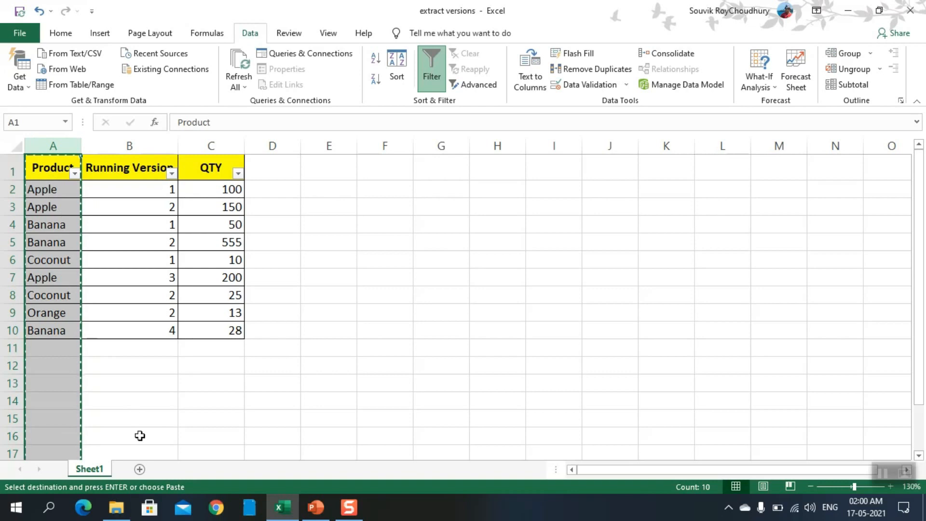
{"action": "left_click", "coordinate": [139, 469]}
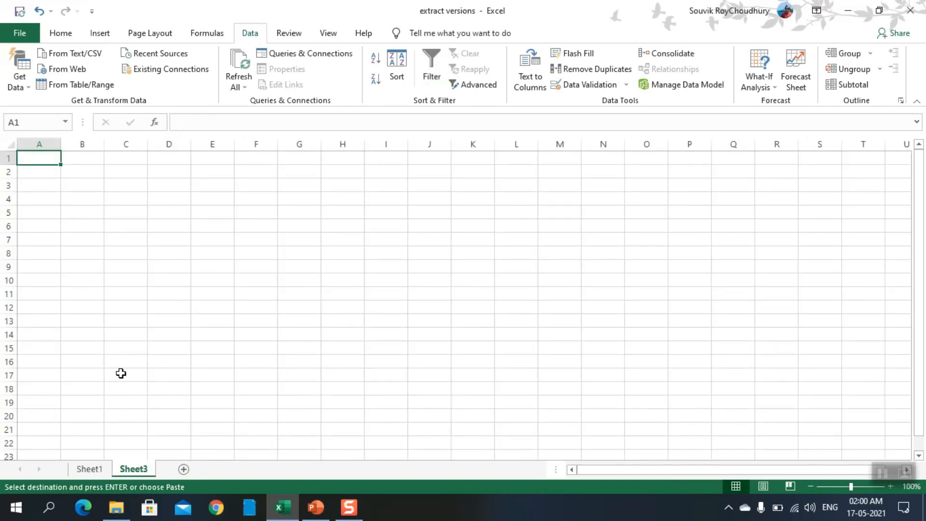
{"action": "key", "text": "ctrl+v"}
{"action": "left_click", "coordinate": [74, 225]}
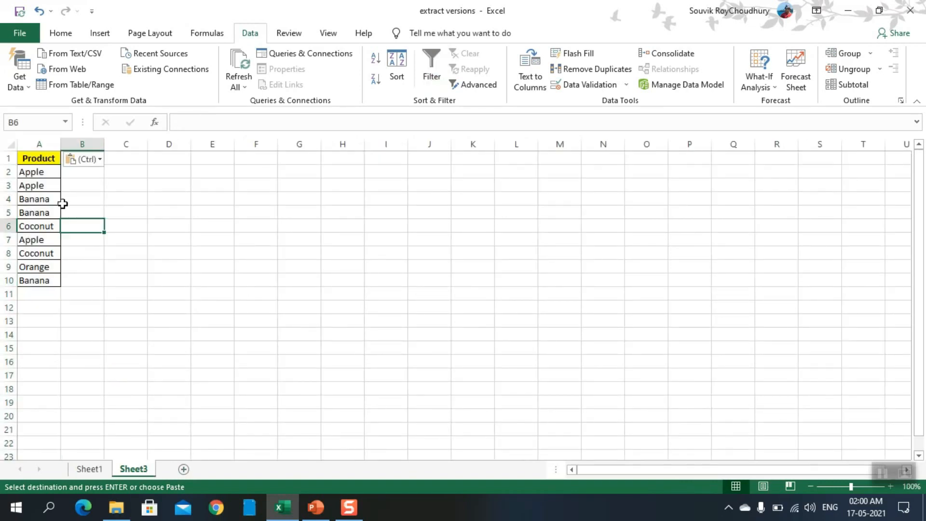
- Review the copied Product list on the new sheet against the original table in Sheet1
{"action": "left_click", "coordinate": [41, 158]}
{"action": "left_click", "coordinate": [36, 212]}
{"action": "left_click_drag", "start_coordinate": [38, 160], "coordinate": [30, 294]}
{"action": "left_click", "coordinate": [42, 333]}
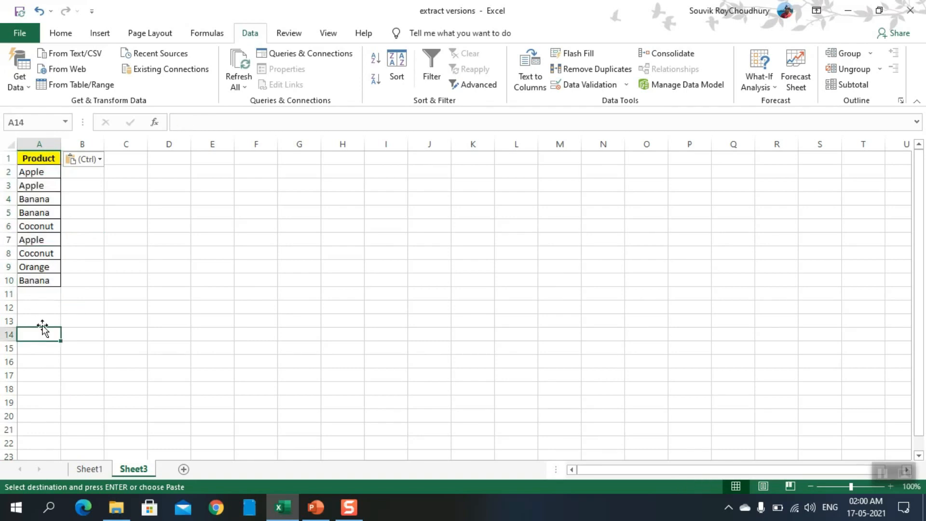
{"action": "left_click", "coordinate": [37, 158]}
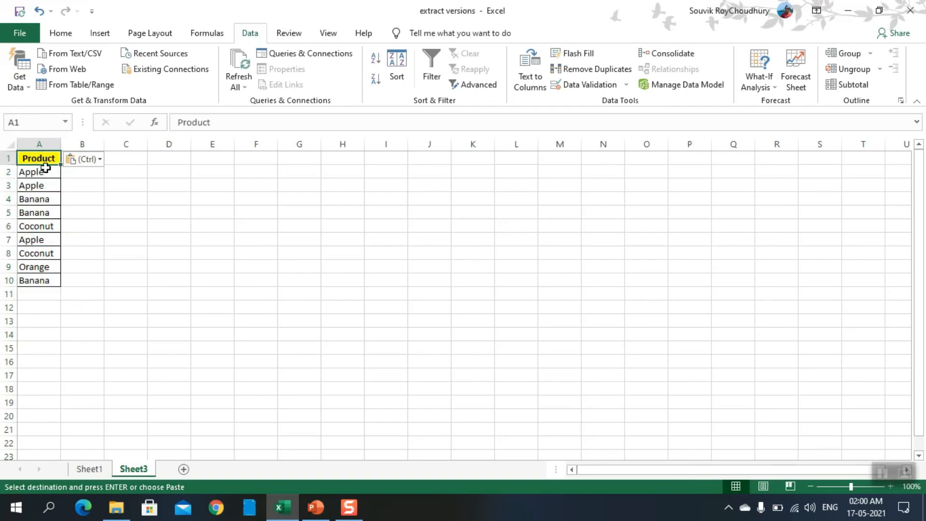
{"action": "left_click_drag", "start_coordinate": [37, 157], "coordinate": [39, 293]}
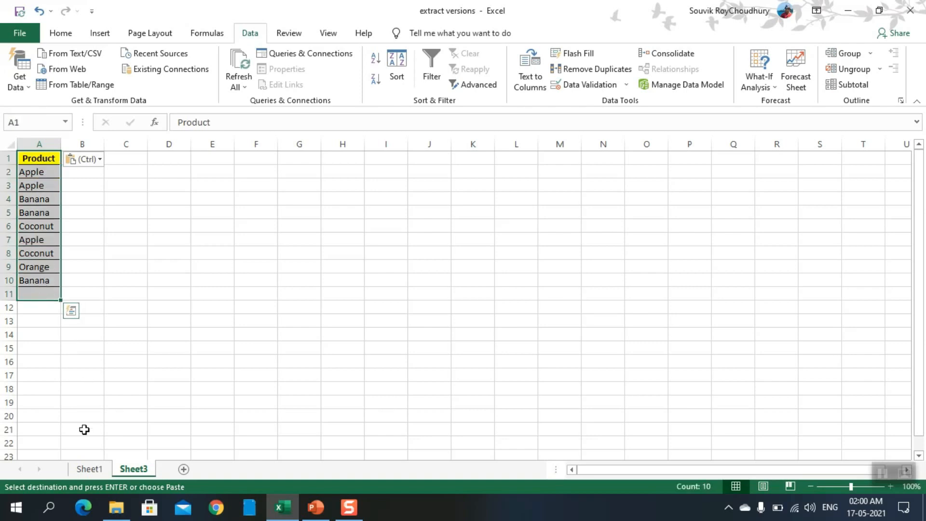
{"action": "left_click", "coordinate": [82, 471]}
{"action": "left_click", "coordinate": [67, 205]}
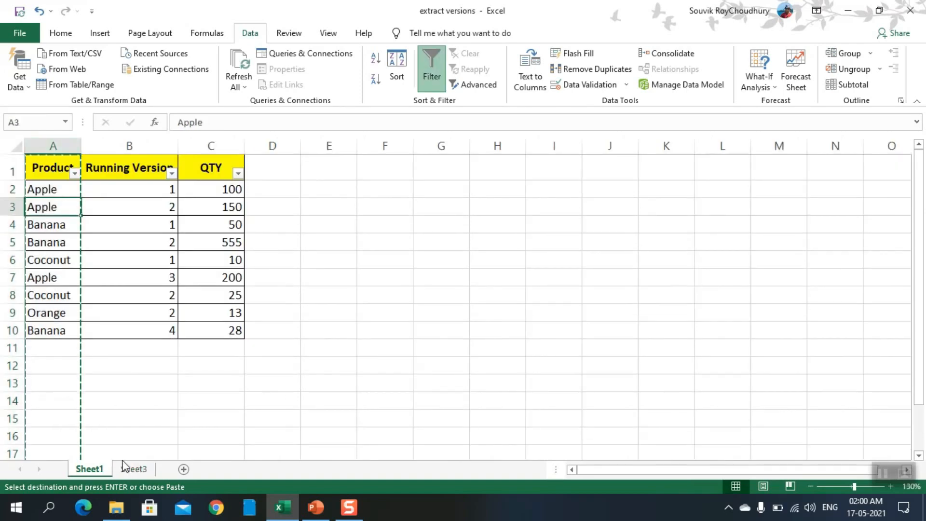
{"action": "left_click", "coordinate": [127, 468]}
- Enlarge the new sheet's view to 145% and look over the copied Product list for repeated entries
{"action": "scroll", "coordinate": [70, 302], "scroll_direction": "up", "scroll_amount": 1, "text": "ctrl"}
{"action": "scroll", "coordinate": [64, 292], "scroll_direction": "up", "scroll_amount": 1, "text": "ctrl"}
{"action": "scroll", "coordinate": [143, 231], "scroll_direction": "up", "scroll_amount": 1, "text": "ctrl"}
{"action": "left_click", "coordinate": [143, 232]}
{"action": "left_click", "coordinate": [126, 184]}
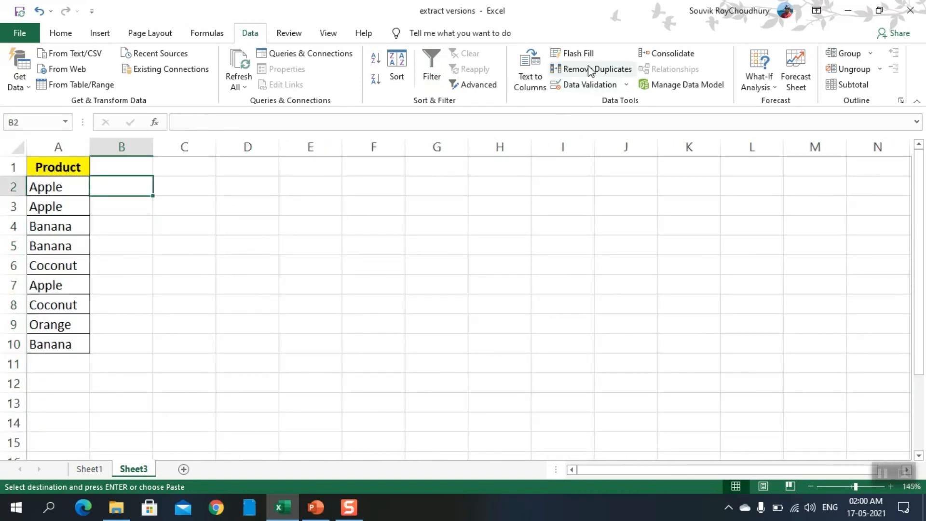
{"action": "left_click", "coordinate": [58, 188]}
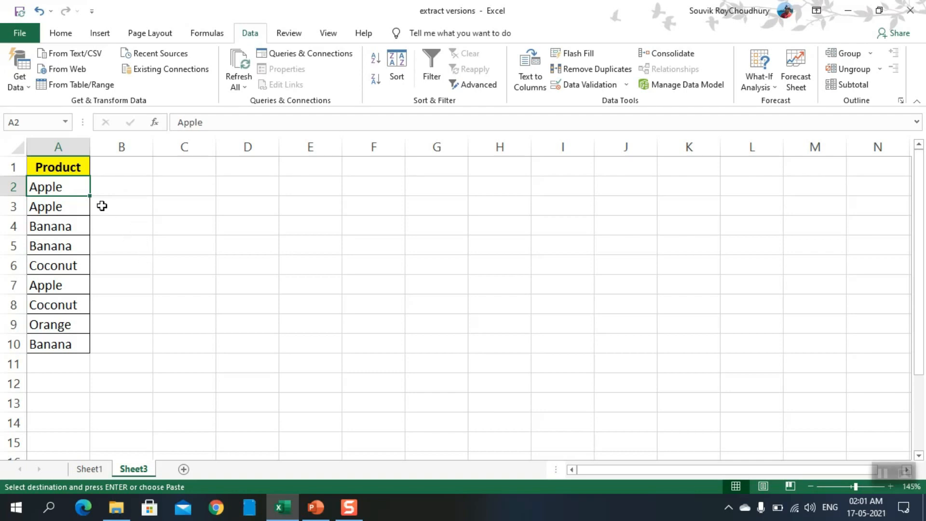
{"action": "left_click", "coordinate": [114, 188]}
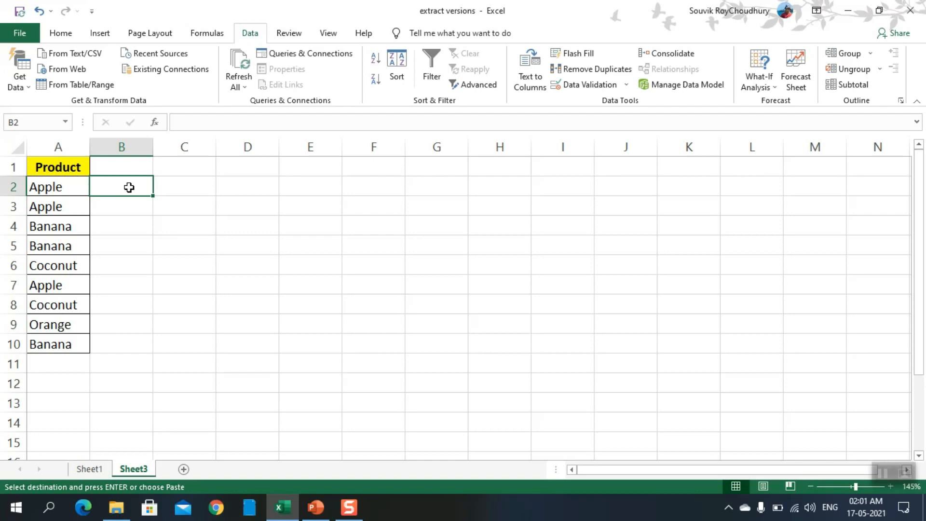
- Add the heading Version in cell B1, beside the Product heading
{"action": "key", "text": "Up"}
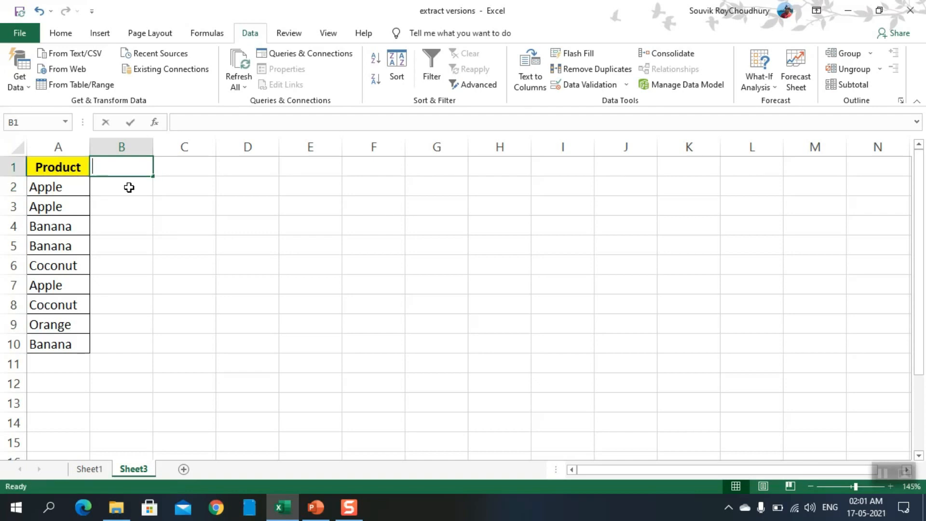
{"action": "type", "text": "Version"}
{"action": "key", "text": "Return"}
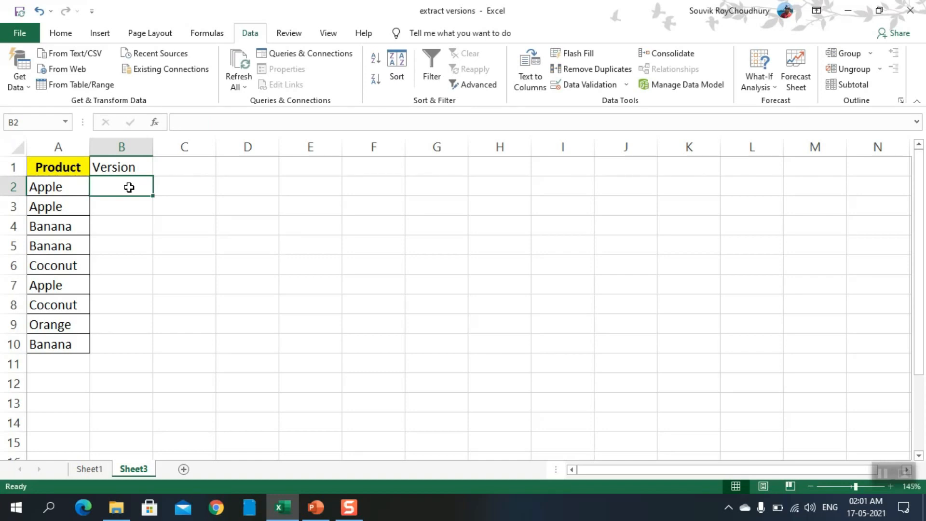
- Begin a MAX formula in B2 that tests Sheet1!$A2:$A10 for equality with Sheet1!A2
{"action": "type", "text": "=ma"}
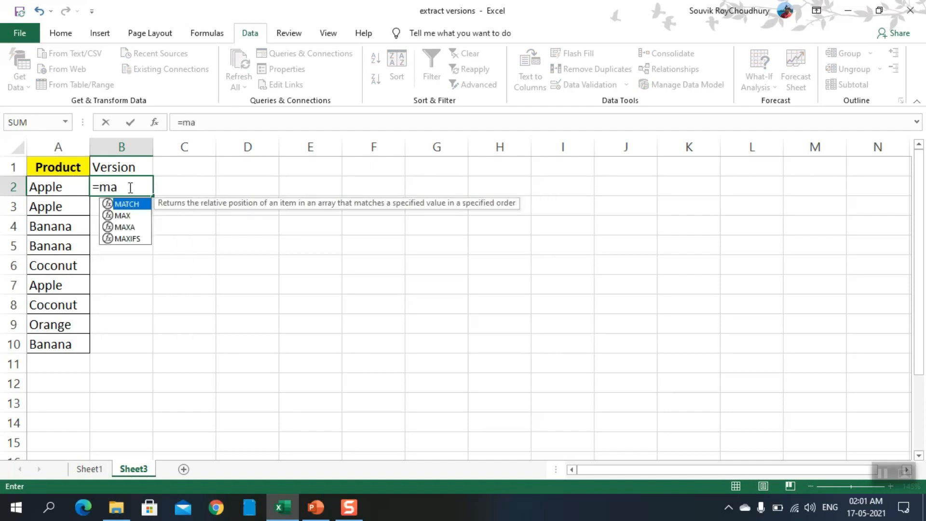
{"action": "type", "text": "x("}
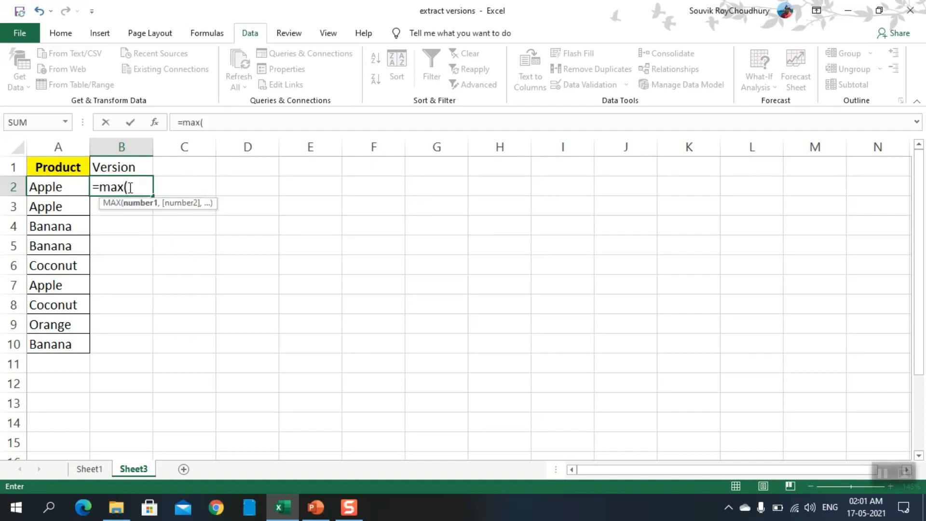
{"action": "left_click", "coordinate": [87, 471]}
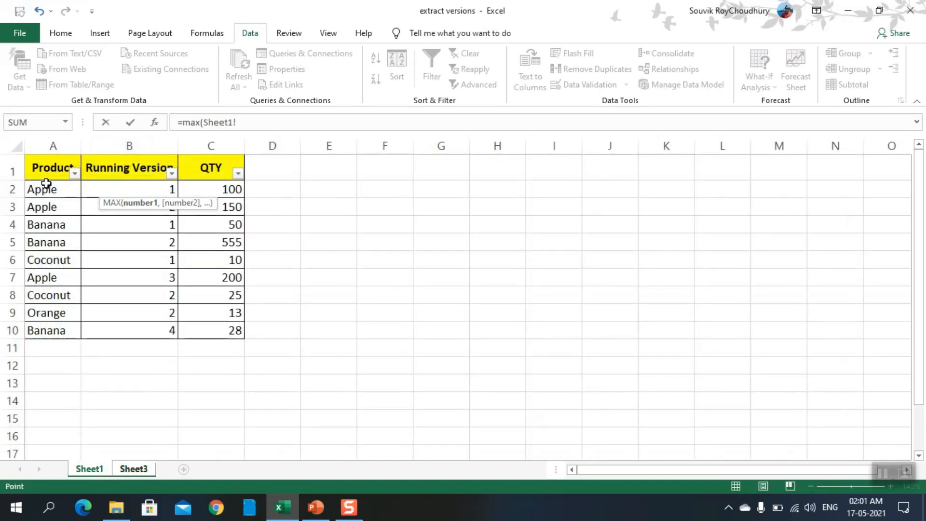
{"action": "left_click_drag", "start_coordinate": [46, 183], "coordinate": [49, 330]}
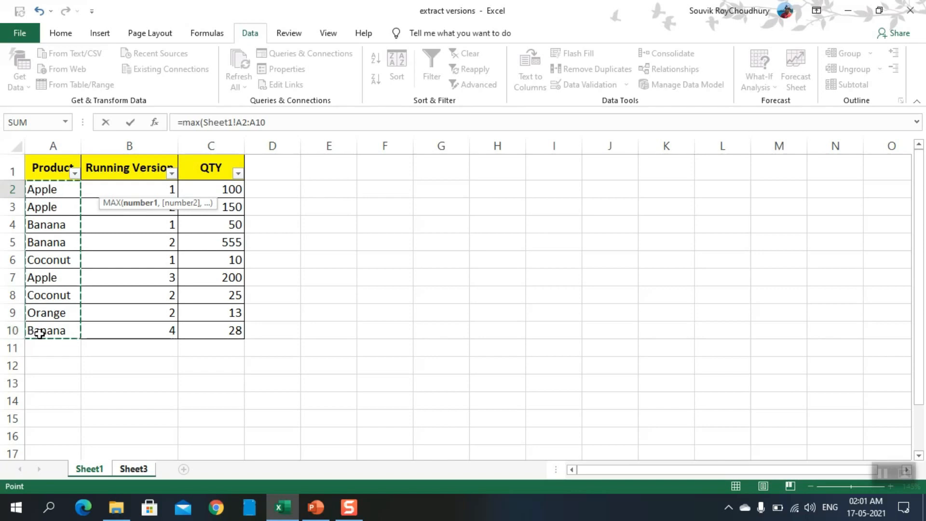
{"action": "left_click", "coordinate": [239, 123]}
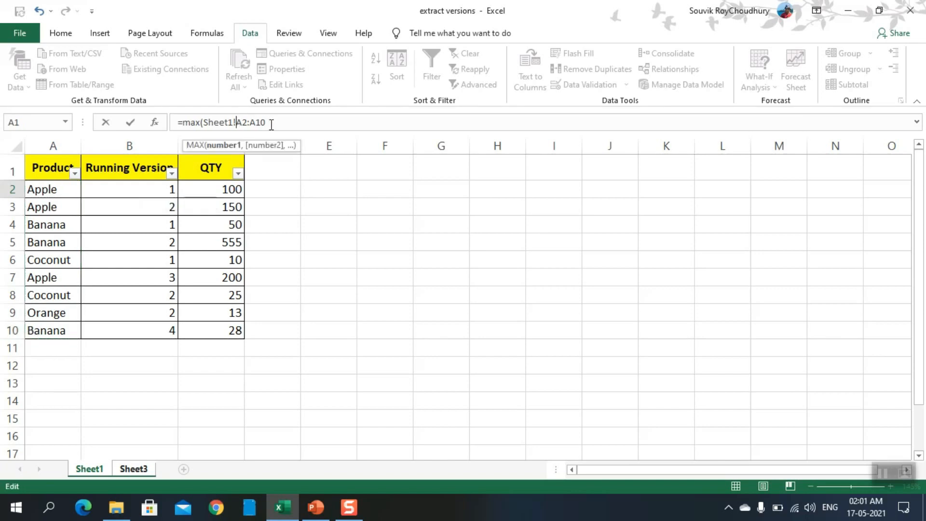
{"action": "type", "text": "$"}
{"action": "left_click", "coordinate": [256, 123]}
{"action": "type", "text": "$"}
{"action": "left_click", "coordinate": [50, 191]}
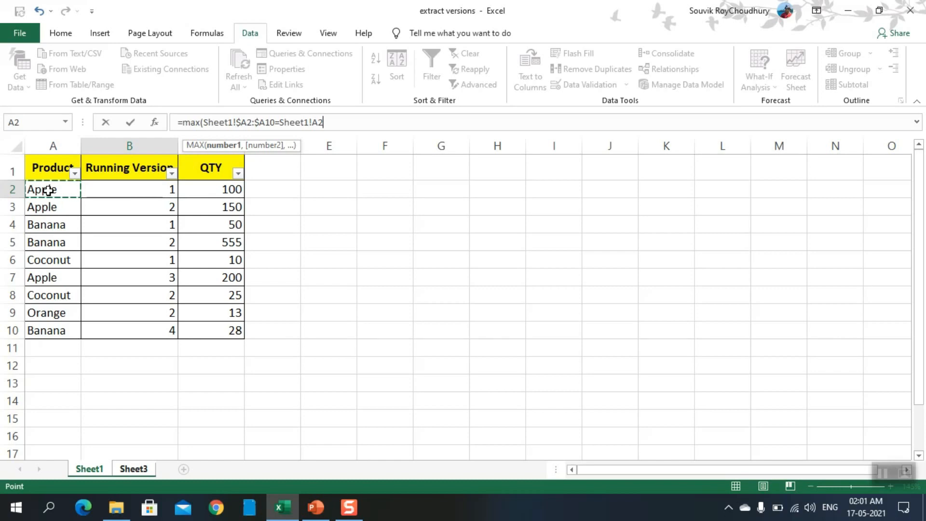
- Multiply the product test by Sheet1!$B2:$B10, commit the B2 formula and accept the proposed correction
{"action": "type", "text": ")*"}
{"action": "left_click_drag", "start_coordinate": [109, 184], "coordinate": [110, 329]}
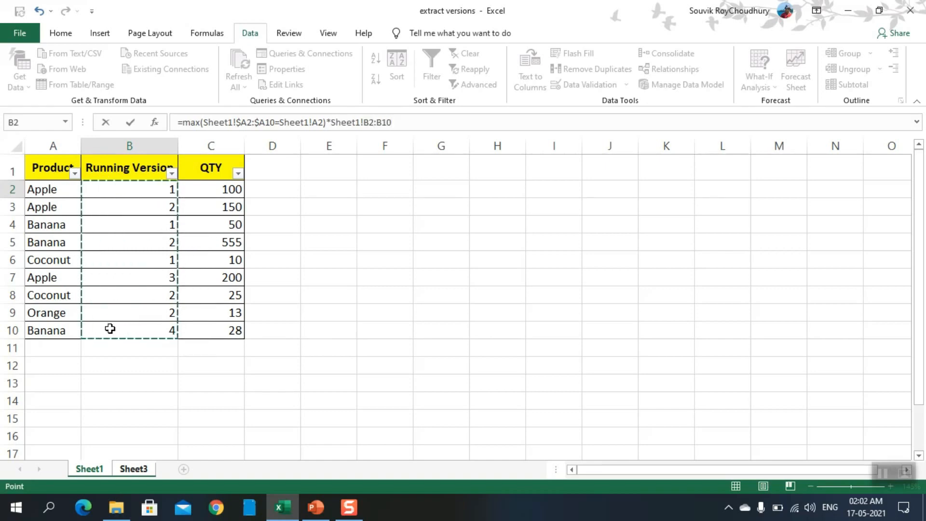
{"action": "left_click", "coordinate": [367, 122]}
{"action": "type", "text": "$"}
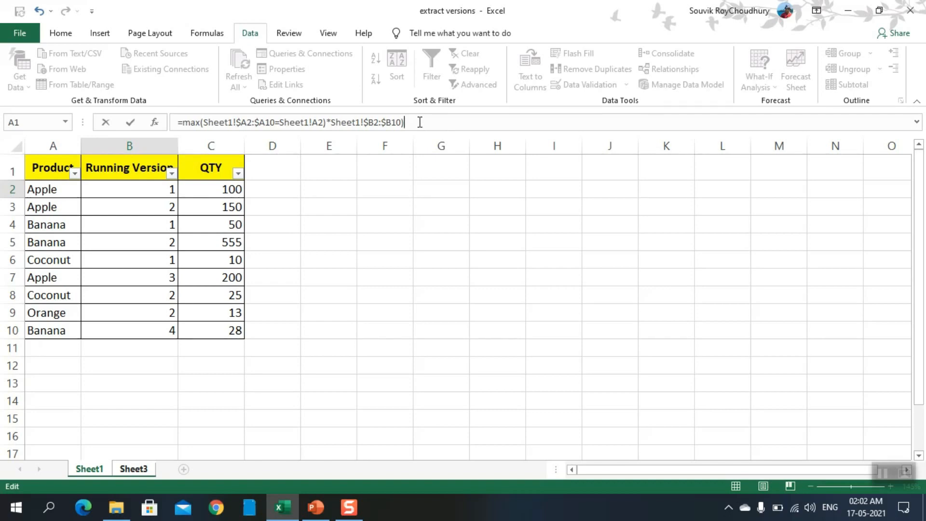
{"action": "key", "text": "Return"}
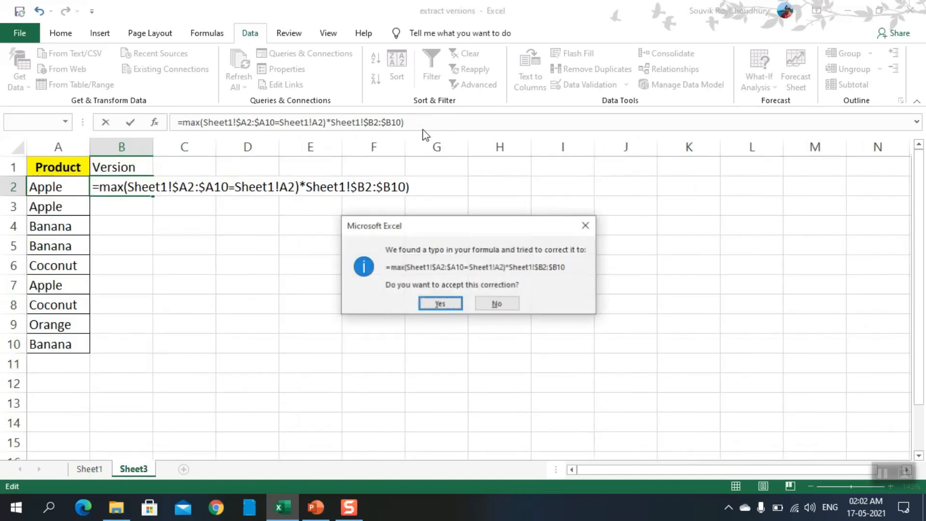
{"action": "left_click", "coordinate": [456, 305]}
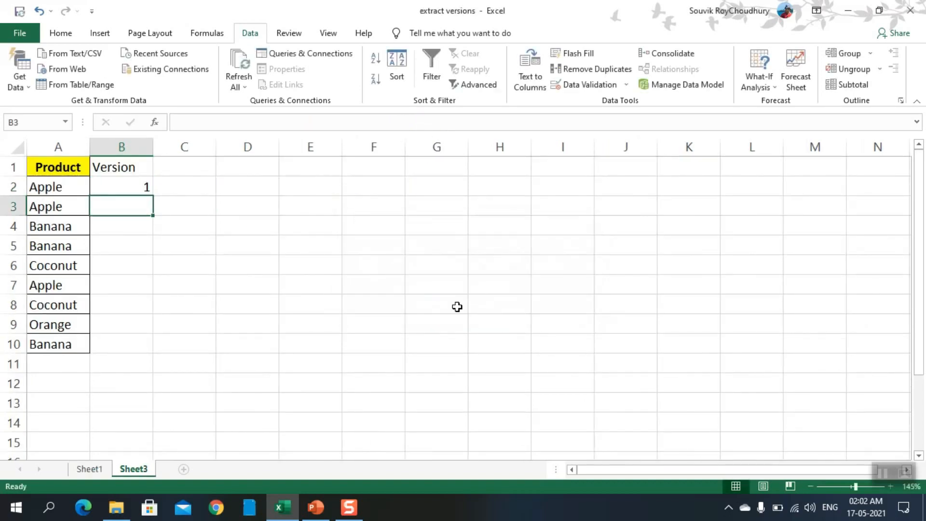
- Fix the parentheses in B2 so the formula reads =MAX((Sheet1!$A2:$A10=Sheet1!A2)*Sheet1!$B2:$B10)
{"action": "left_click", "coordinate": [138, 188]}
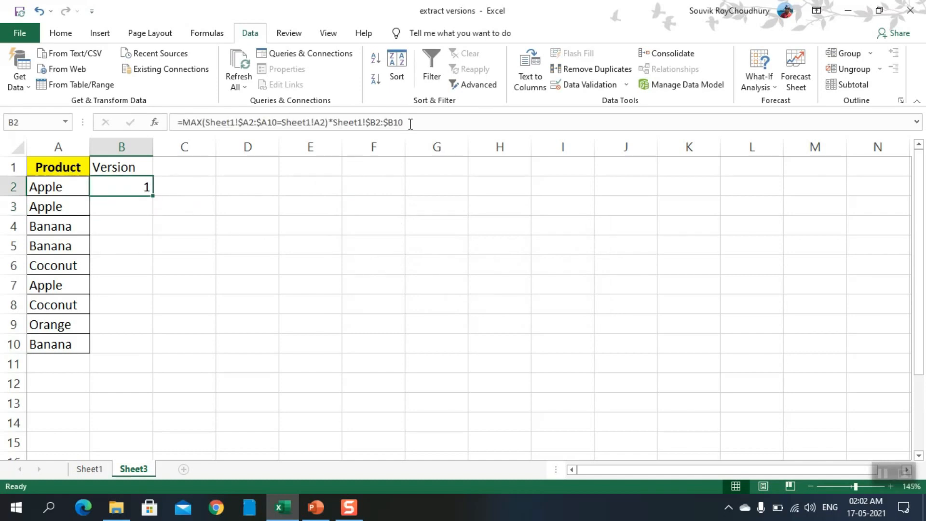
{"action": "left_click", "coordinate": [209, 124]}
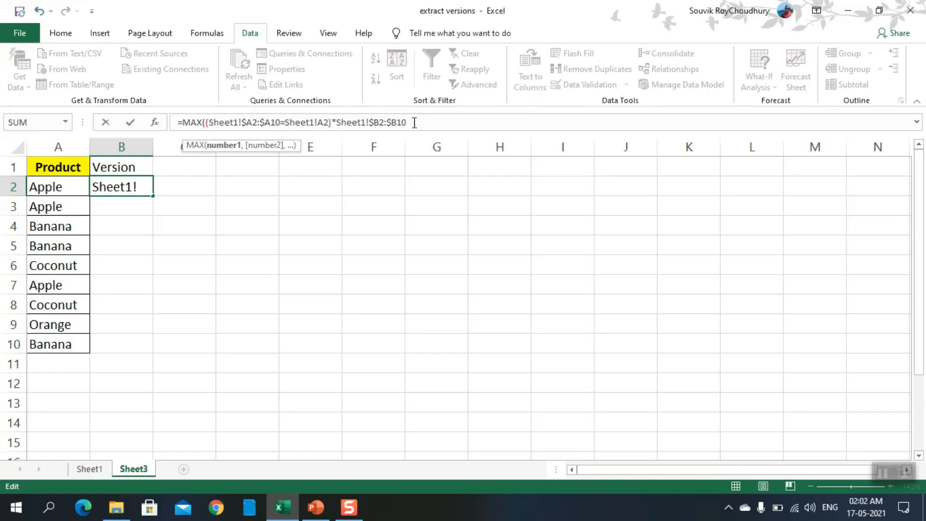
{"action": "type", "text": ")"}
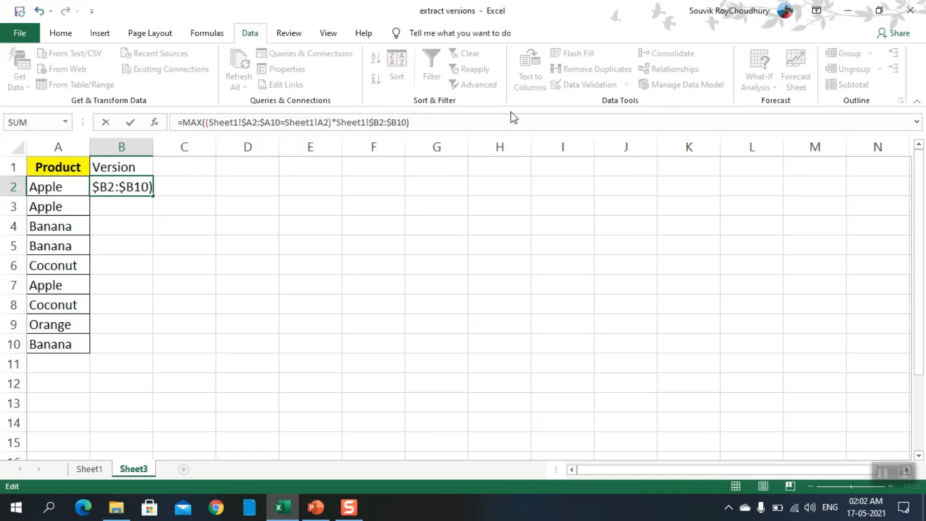
{"action": "key", "text": "Return"}
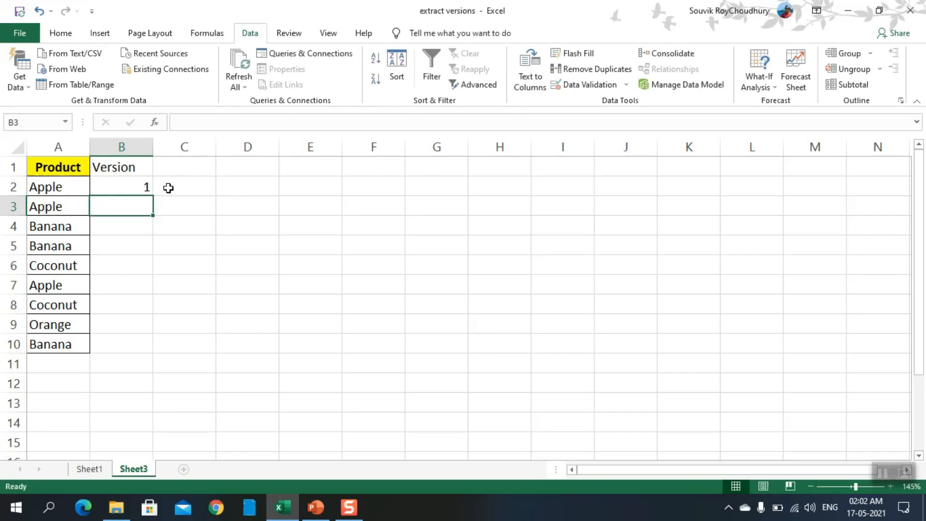
- Fill the B2 formula down to B10 and inspect the copied formulas in several rows
{"action": "left_click", "coordinate": [115, 187]}
{"action": "left_click_drag", "start_coordinate": [152, 200], "coordinate": [149, 354]}
{"action": "left_click", "coordinate": [122, 192]}
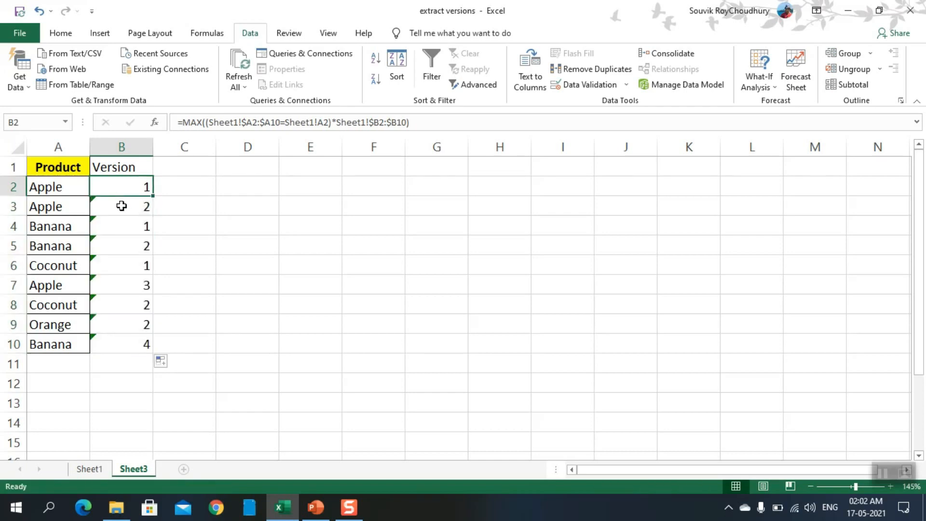
{"action": "left_click", "coordinate": [113, 344]}
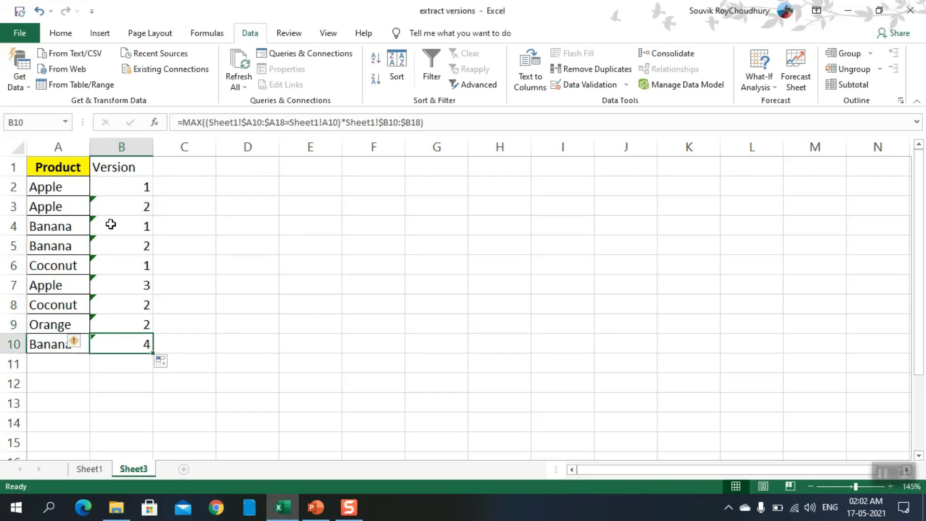
{"action": "left_click", "coordinate": [106, 186]}
{"action": "left_click", "coordinate": [122, 206]}
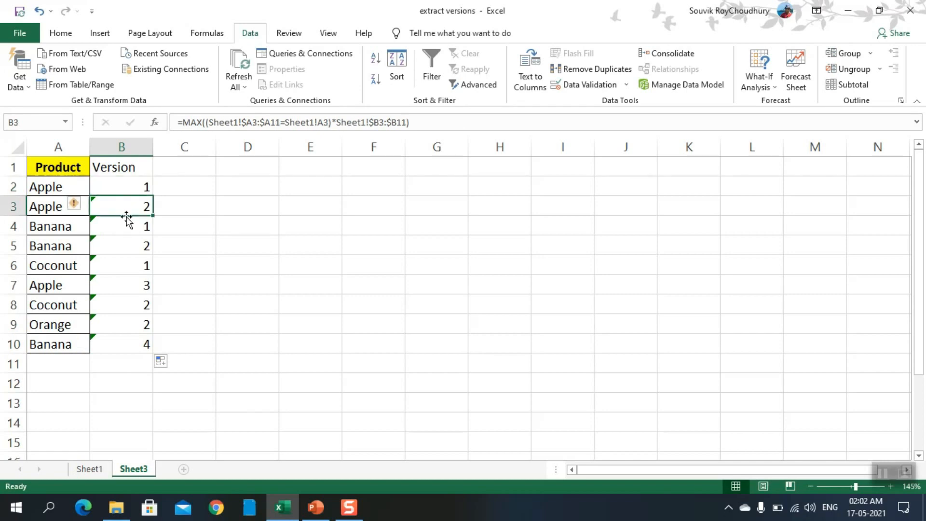
{"action": "left_click", "coordinate": [128, 261]}
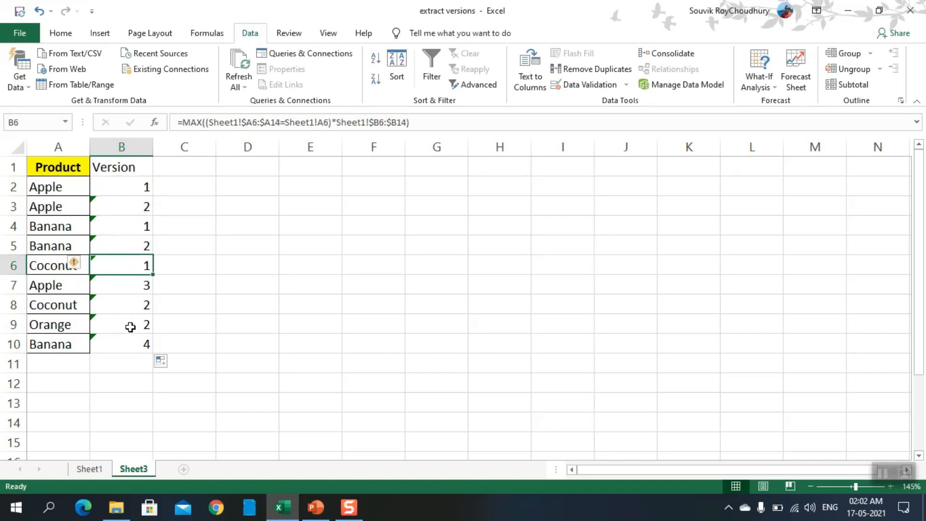
{"action": "left_click", "coordinate": [207, 265]}
- Re-enter the B2 MAX formula as an array formula and fill it down through B10
{"action": "left_click", "coordinate": [136, 186]}
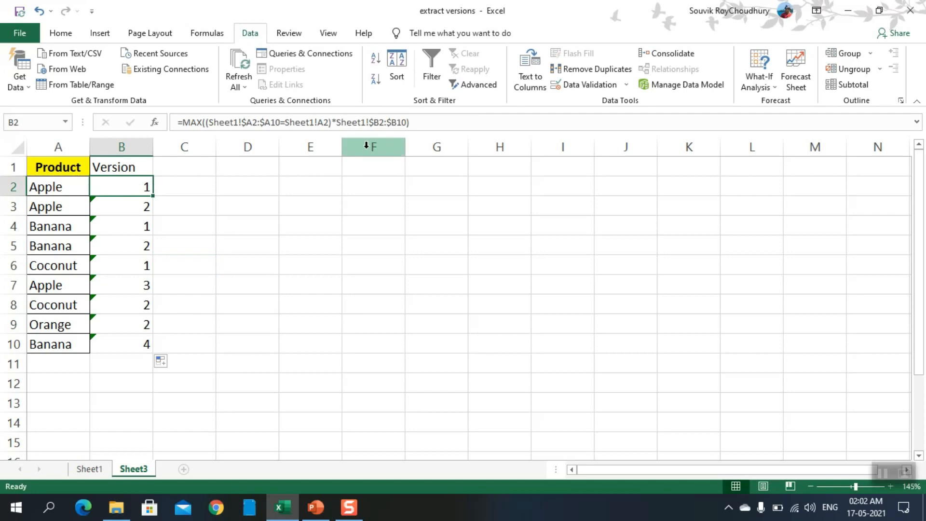
{"action": "left_click", "coordinate": [437, 124]}
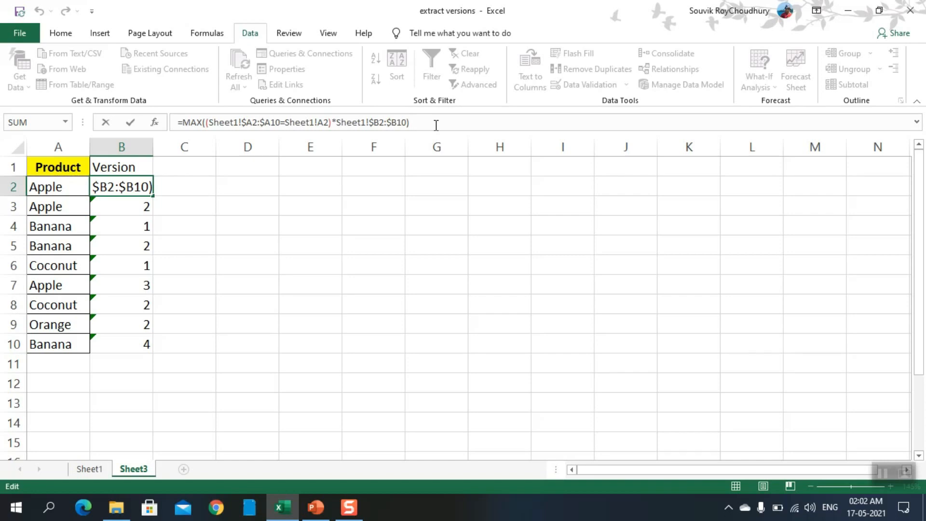
{"action": "key", "text": "ctrl+shift+Return"}
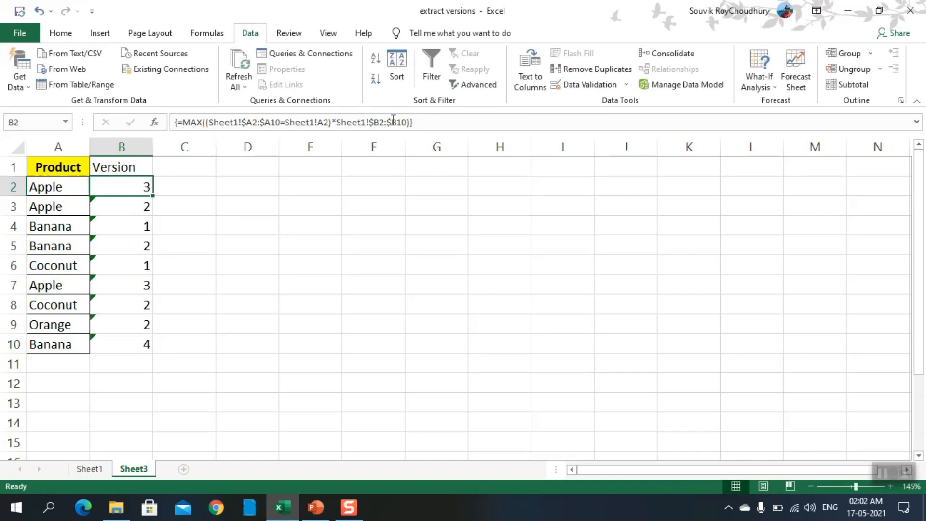
{"action": "left_click_drag", "start_coordinate": [154, 196], "coordinate": [147, 346]}
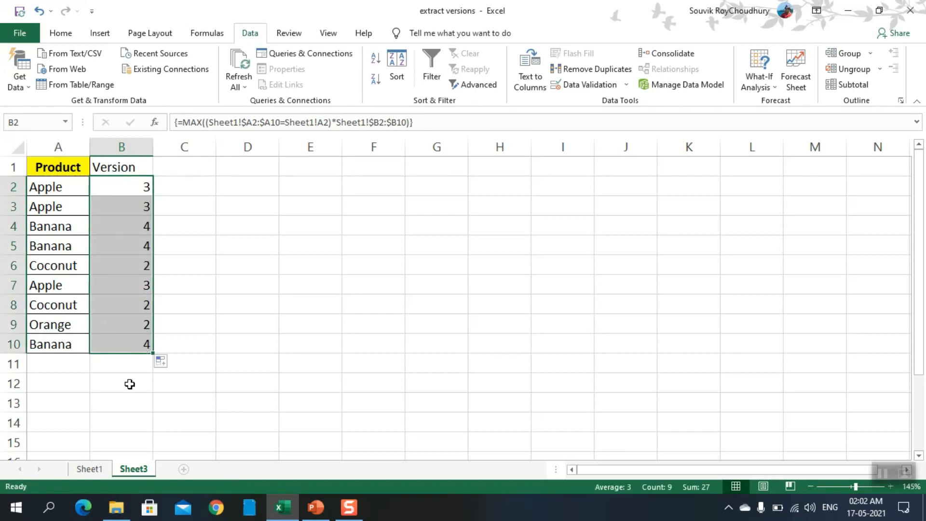
{"action": "left_click", "coordinate": [129, 383]}
- Check the Version results for the Apple and Banana entries in rows 2 to 5
{"action": "left_click", "coordinate": [120, 193]}
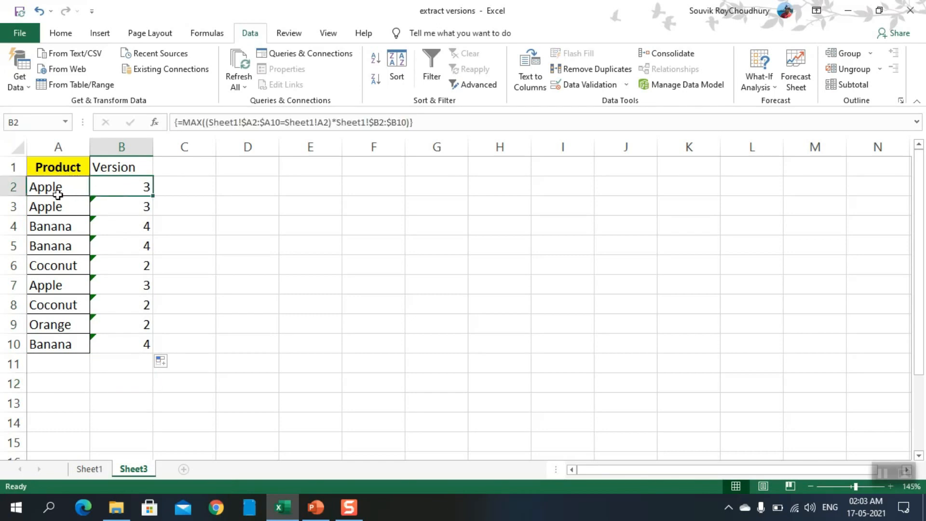
{"action": "left_click", "coordinate": [43, 192]}
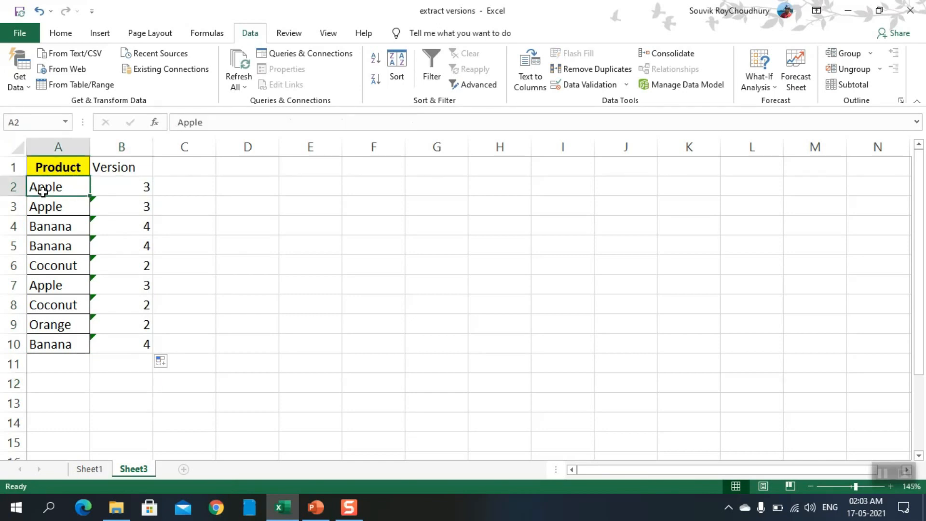
{"action": "left_click", "coordinate": [45, 207]}
{"action": "left_click", "coordinate": [141, 207]}
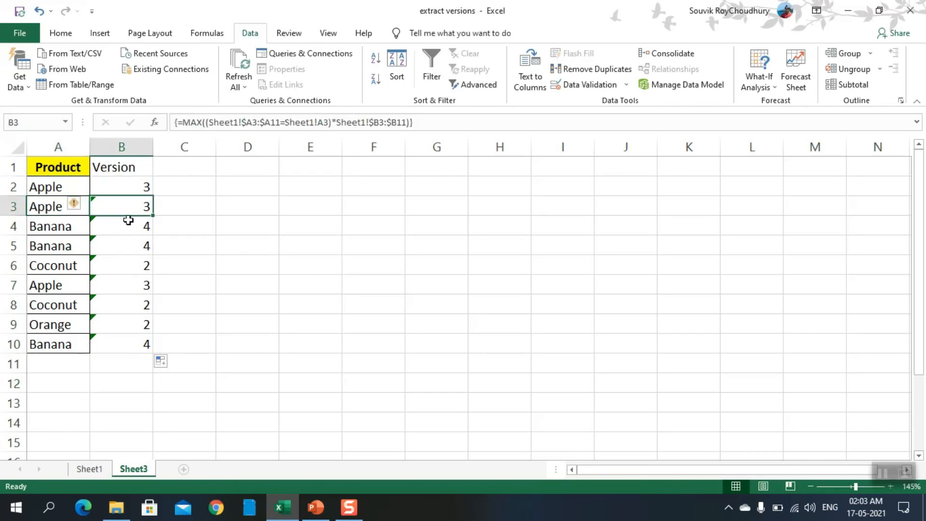
{"action": "left_click", "coordinate": [58, 230]}
{"action": "left_click", "coordinate": [53, 246]}
{"action": "left_click", "coordinate": [150, 239]}
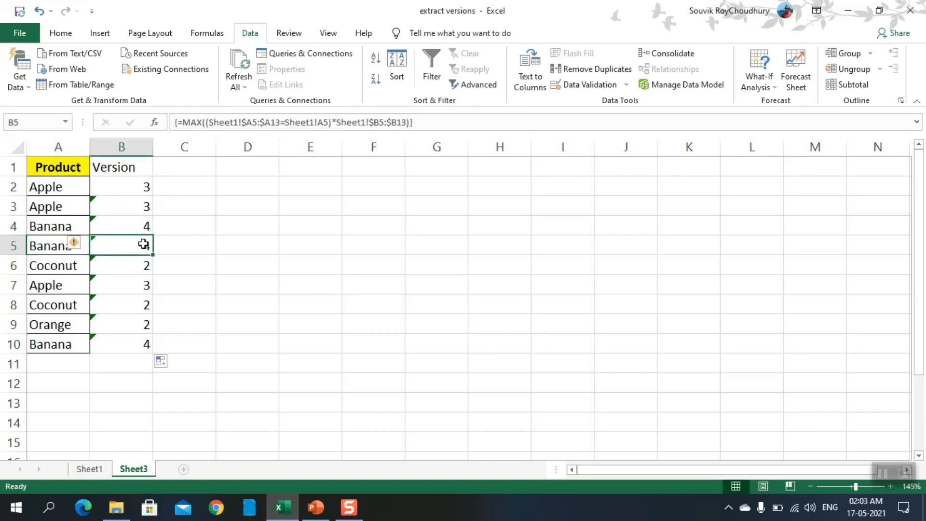
{"action": "left_click", "coordinate": [141, 227]}
{"action": "left_click", "coordinate": [137, 243]}
{"action": "left_click", "coordinate": [140, 230]}
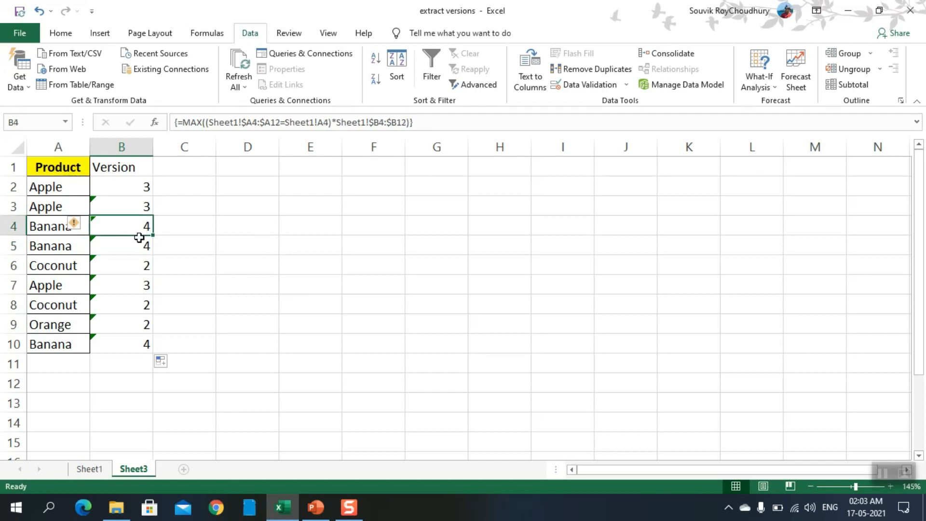
- Check the Version results against their products in rows 6 to 10
{"action": "left_click", "coordinate": [59, 269]}
{"action": "left_click", "coordinate": [139, 271]}
{"action": "left_click", "coordinate": [72, 290]}
{"action": "left_click", "coordinate": [144, 287]}
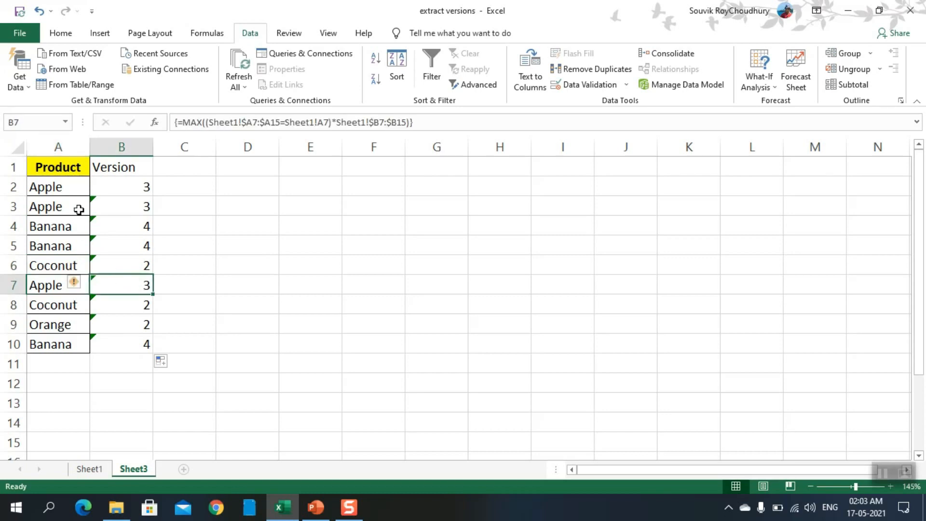
{"action": "left_click", "coordinate": [54, 308]}
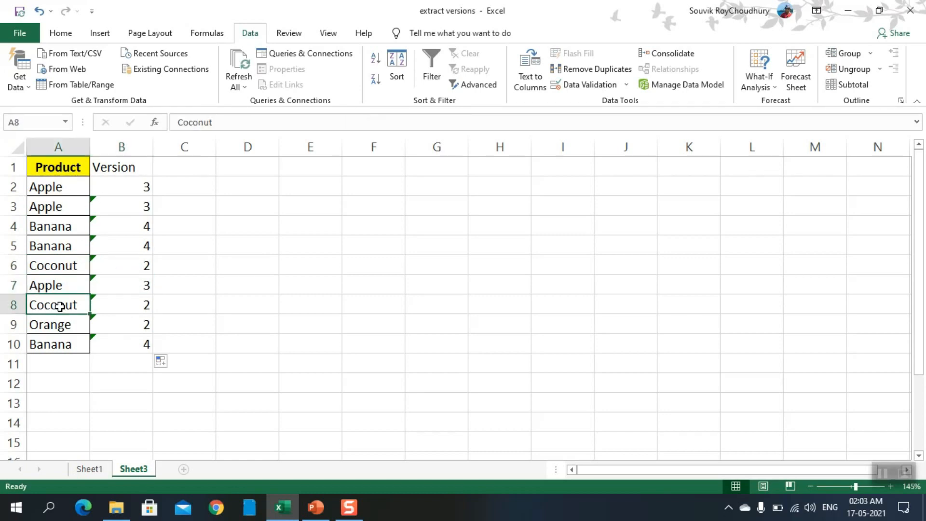
{"action": "left_click", "coordinate": [126, 306]}
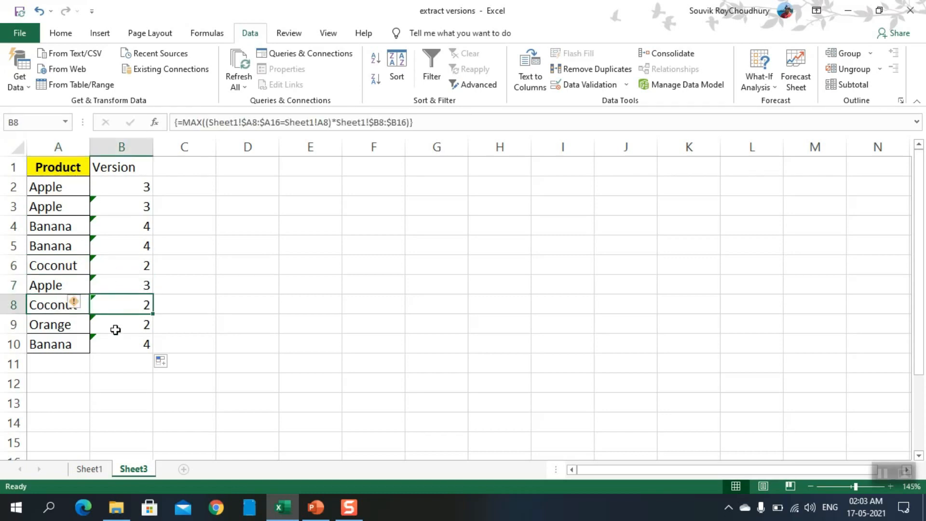
{"action": "left_click", "coordinate": [62, 326]}
{"action": "left_click", "coordinate": [132, 325]}
{"action": "left_click", "coordinate": [55, 346]}
{"action": "left_click", "coordinate": [129, 332]}
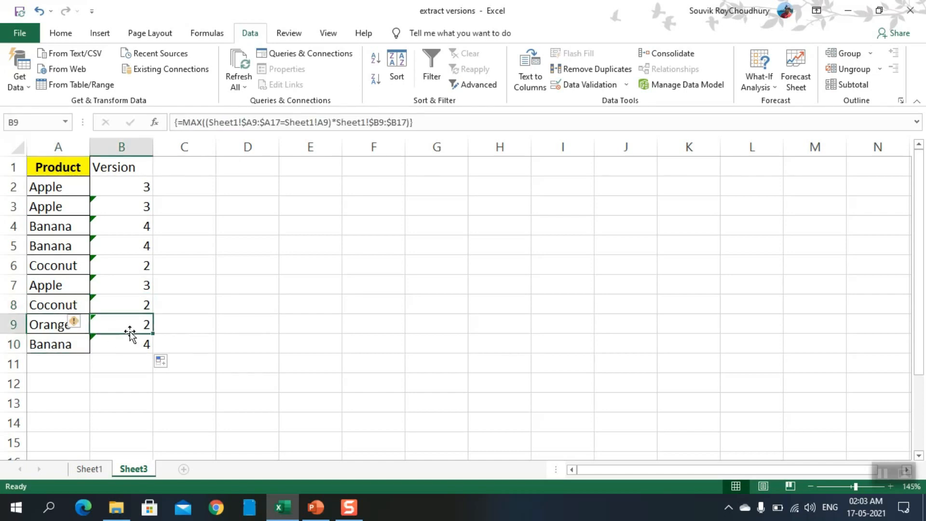
{"action": "left_click", "coordinate": [44, 348]}
{"action": "left_click", "coordinate": [141, 348]}
- Add the column header QTY in cell C1 of Sheet3, next to Version
{"action": "left_click", "coordinate": [223, 258]}
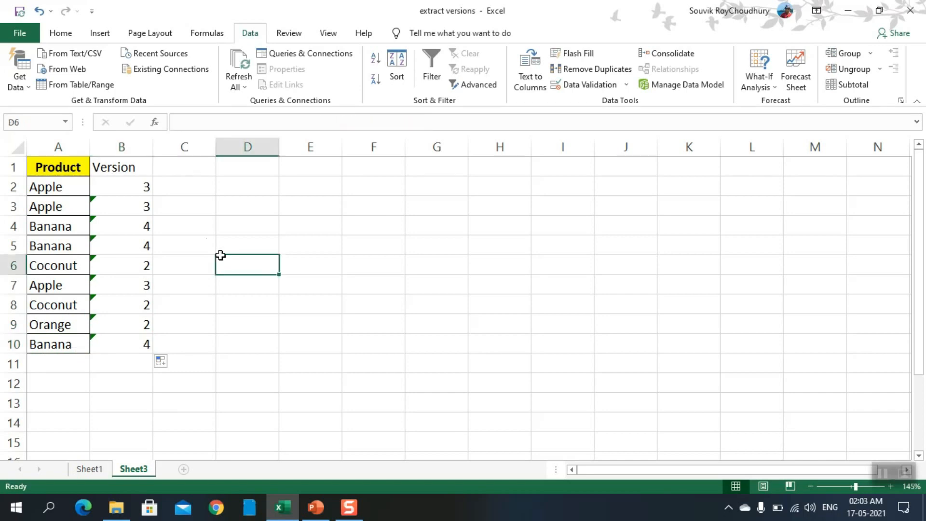
{"action": "left_click", "coordinate": [182, 201]}
{"action": "left_click", "coordinate": [190, 162]}
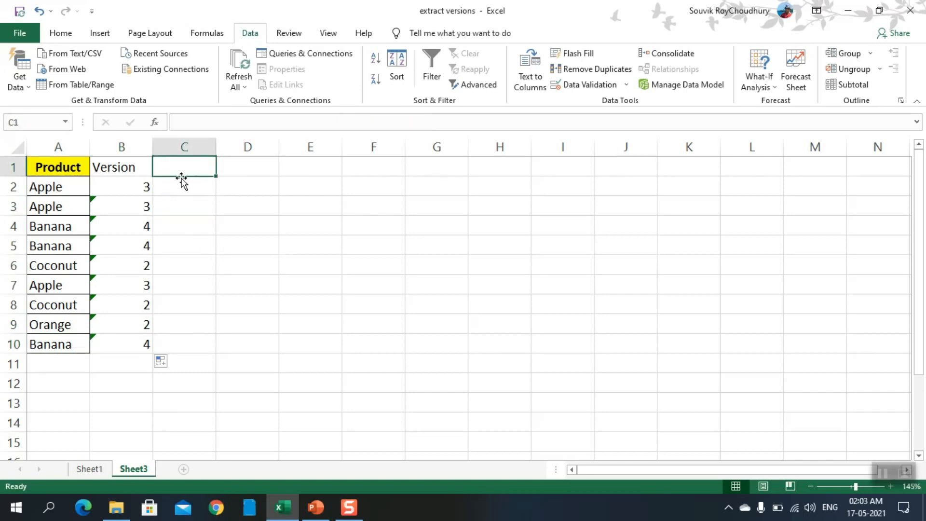
{"action": "type", "text": "QT"}
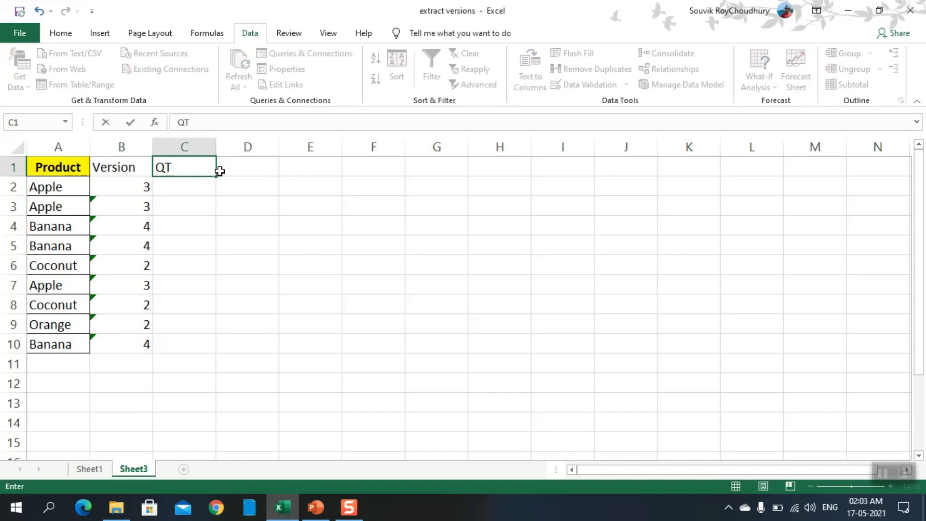
{"action": "type", "text": "Y"}
{"action": "key", "text": "Return"}
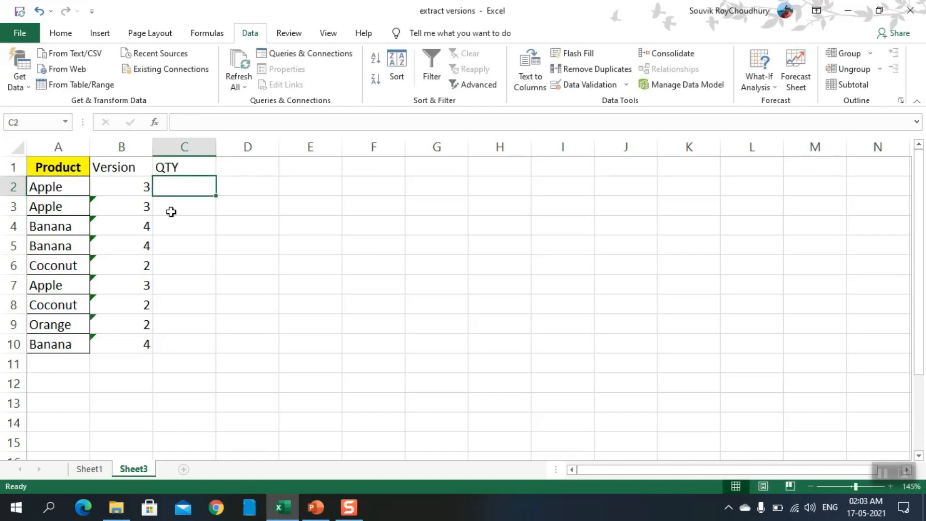
- Insert a blank column on Sheet1 between Running Version and QTY
{"action": "left_click", "coordinate": [89, 469]}
{"action": "left_click", "coordinate": [196, 190]}
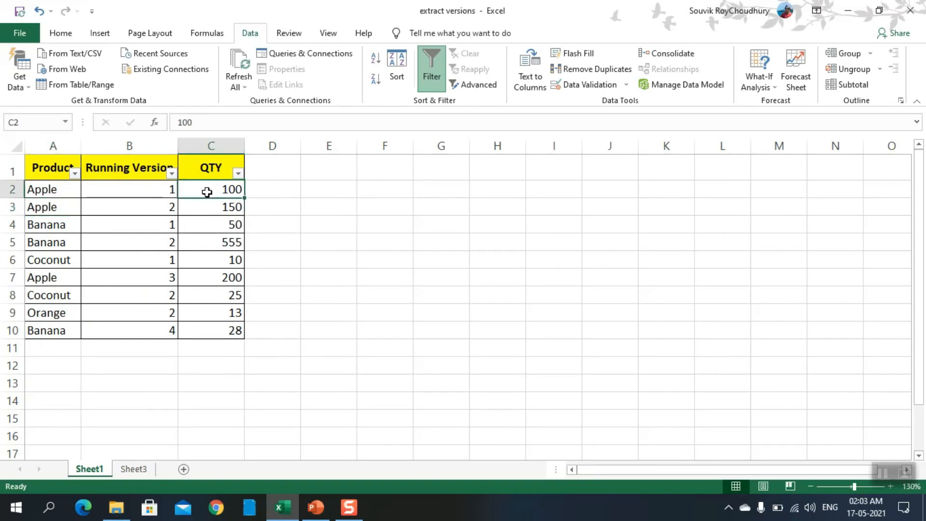
{"action": "right_click", "coordinate": [217, 144]}
{"action": "left_click", "coordinate": [239, 240]}
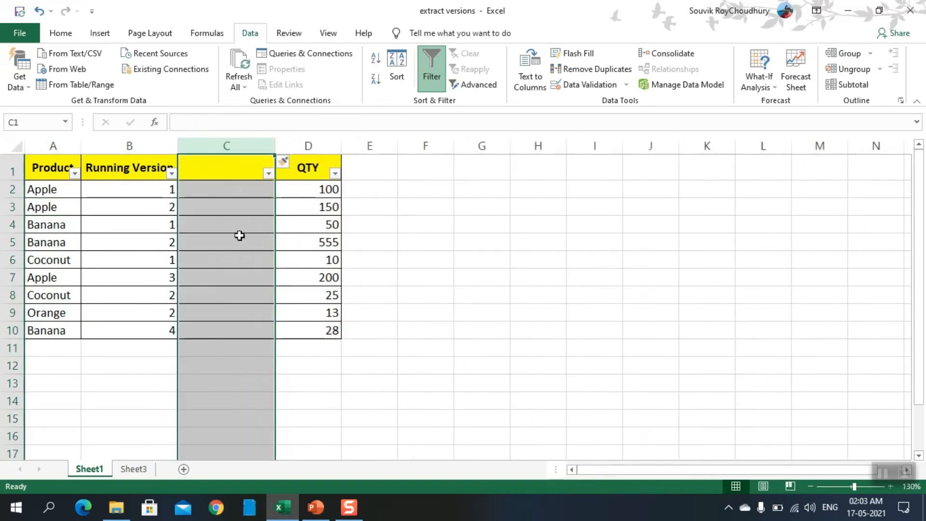
- Enter "Vlookp" as the header of the new column in C1
{"action": "left_click", "coordinate": [238, 191]}
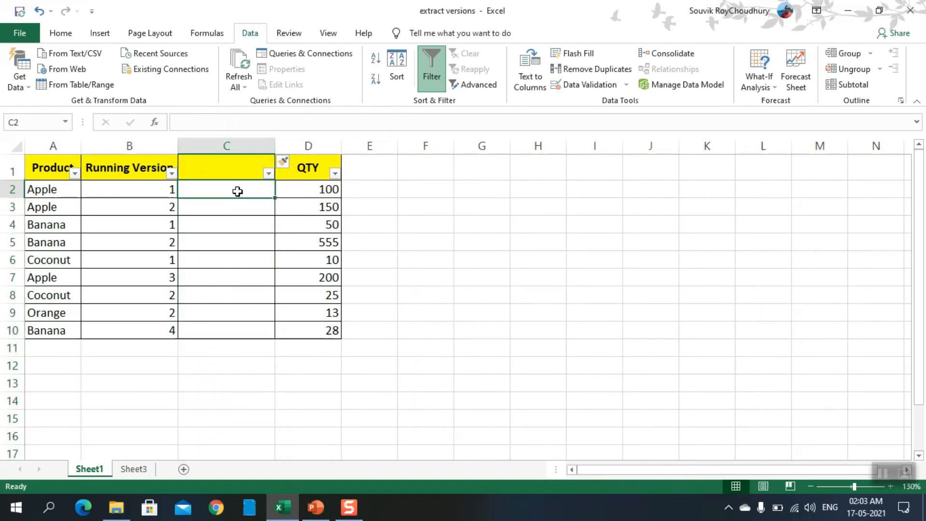
{"action": "key", "text": "Up"}
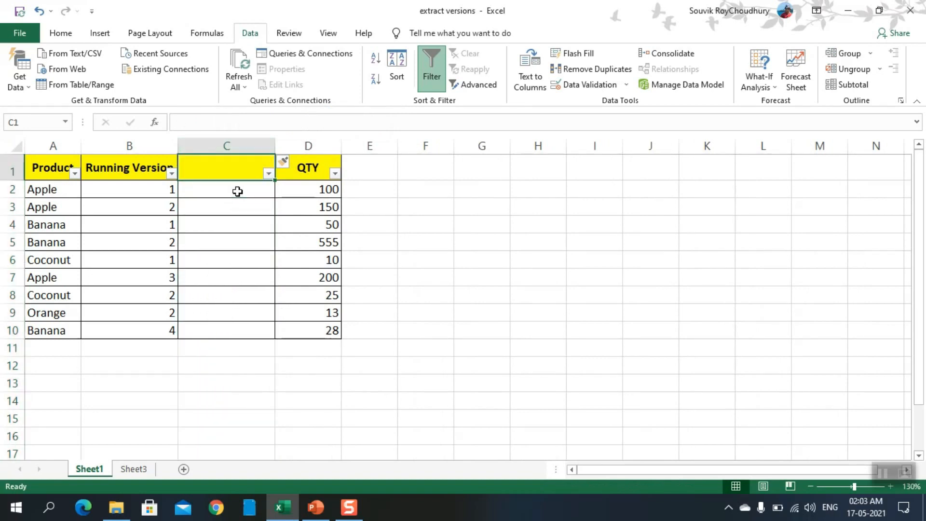
{"action": "type", "text": "V"}
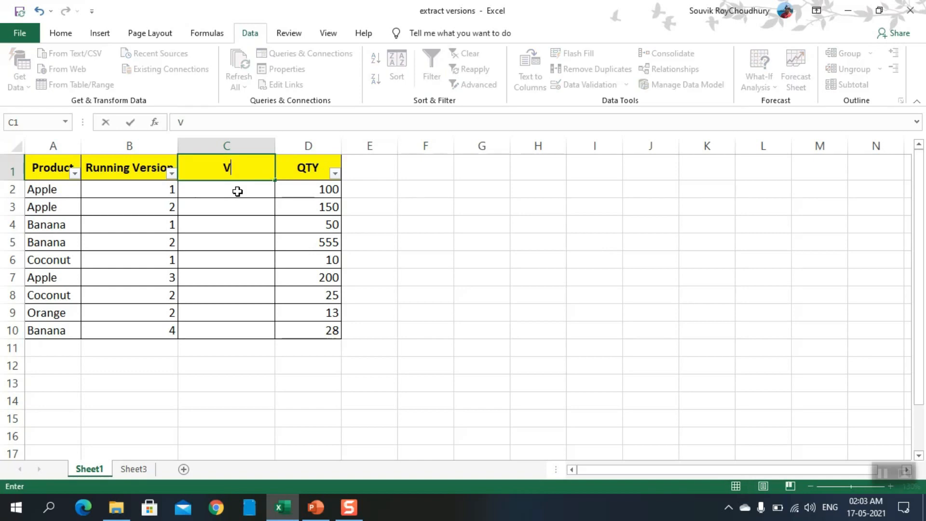
{"action": "type", "text": "k"}
{"action": "type", "text": "ookp"}
{"action": "key", "text": "Return"}
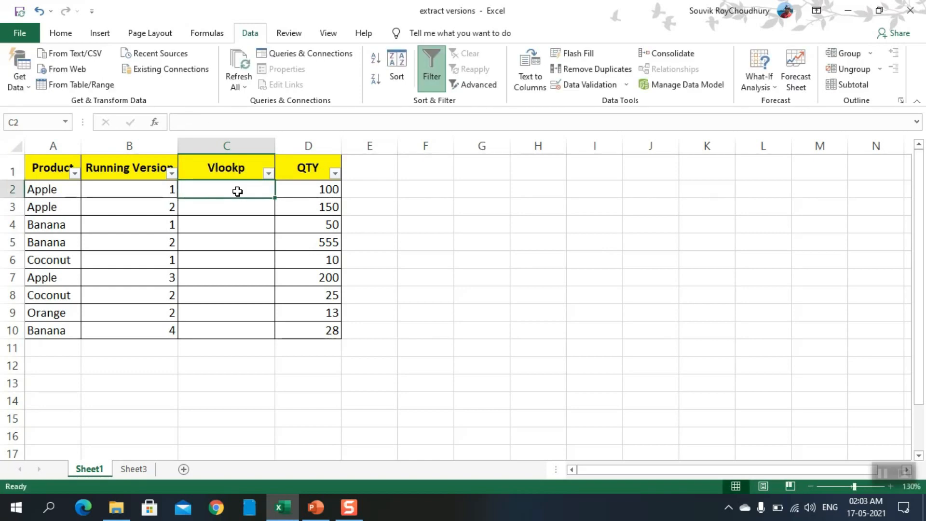
- Enter =A2&"-"&B2 in C2 to join product and version with a hyphen, and fill it down to C10
{"action": "type", "text": "="}
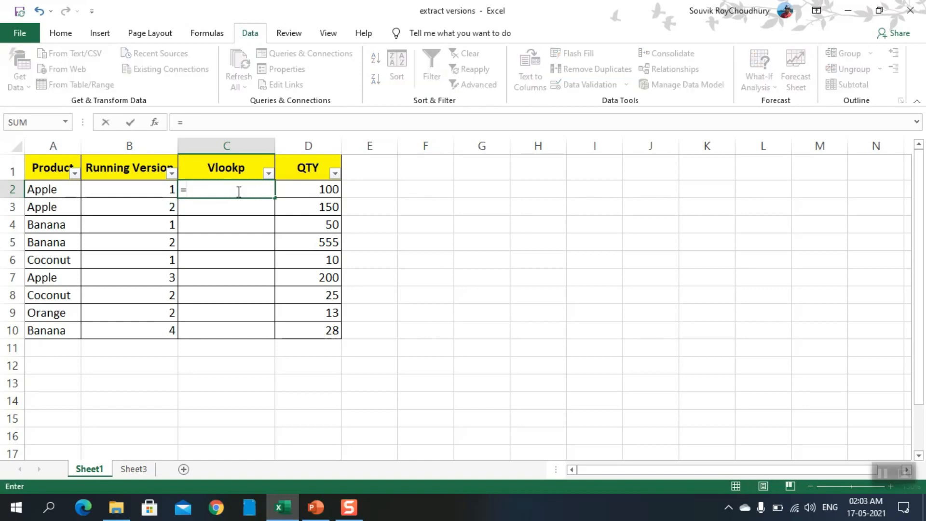
{"action": "left_click", "coordinate": [42, 192]}
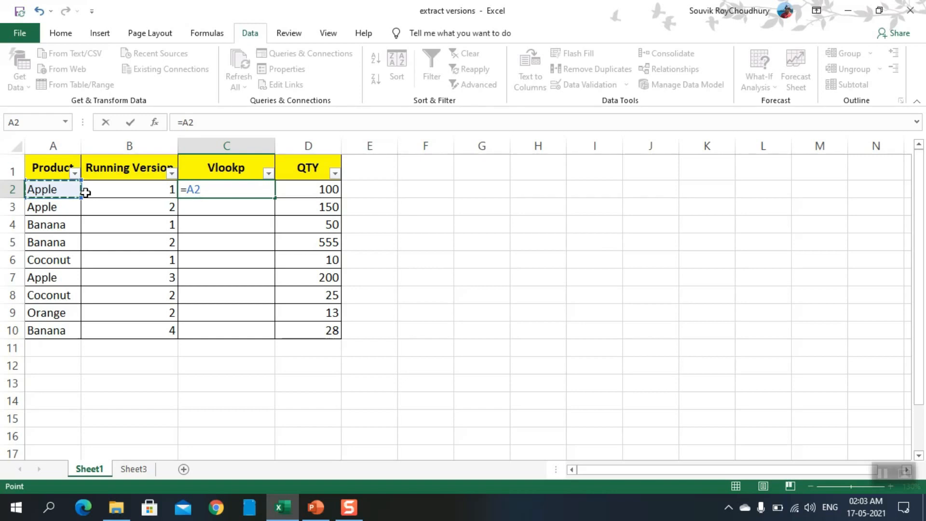
{"action": "type", "text": "&-"}
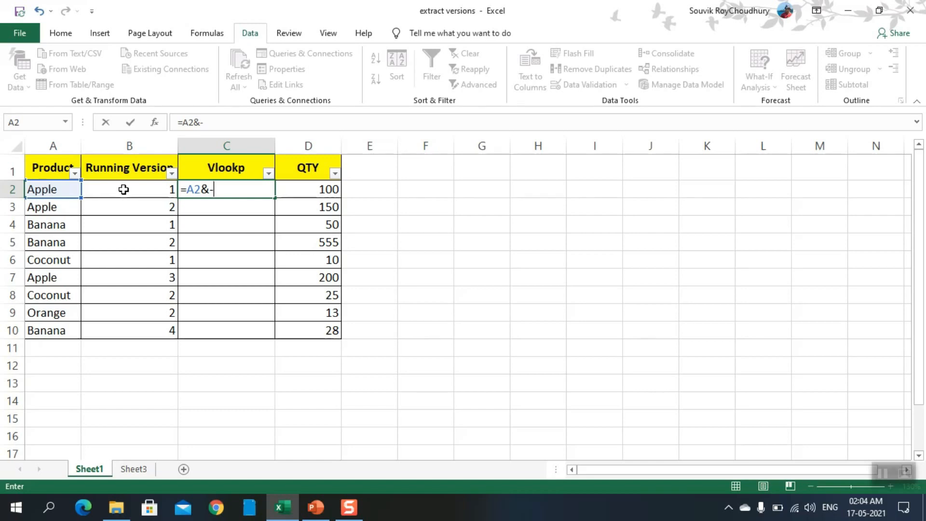
{"action": "key", "text": "BackSpace"}
{"action": "left_click", "coordinate": [124, 189]}
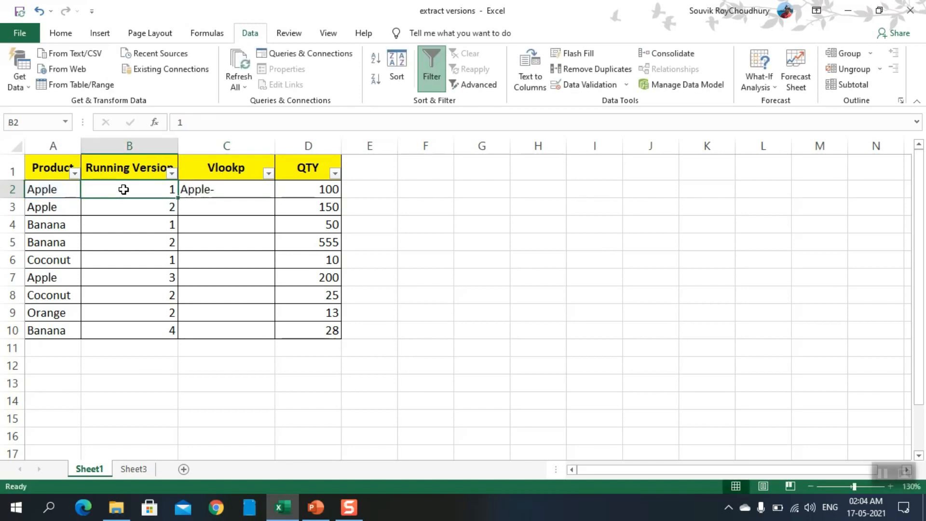
{"action": "left_click", "coordinate": [189, 189]}
{"action": "left_click", "coordinate": [227, 124]}
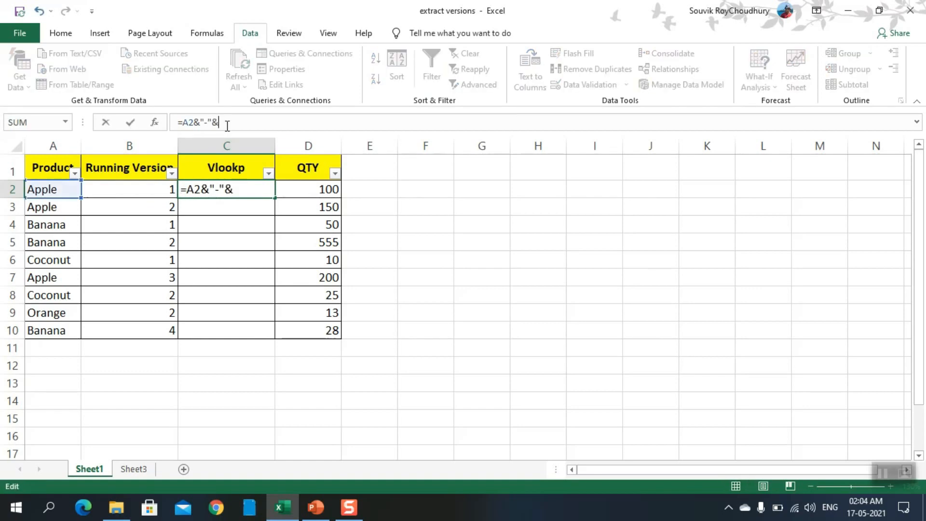
{"action": "left_click", "coordinate": [158, 190]}
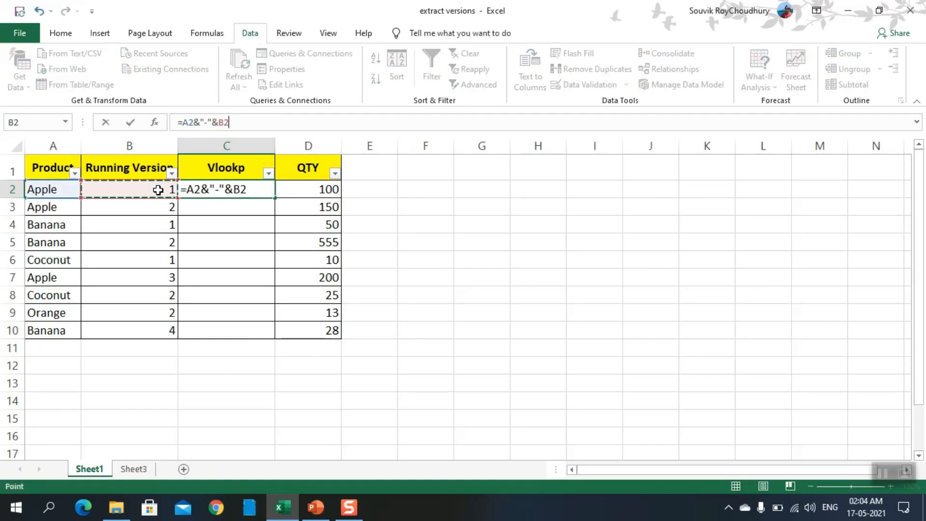
{"action": "key", "text": "Return"}
{"action": "left_click", "coordinate": [227, 191]}
{"action": "left_click_drag", "start_coordinate": [276, 197], "coordinate": [268, 336]}
- Compare the joined keys in C2 and C3 with the product and running version they are built from
{"action": "left_click", "coordinate": [227, 207]}
{"action": "left_click", "coordinate": [227, 190]}
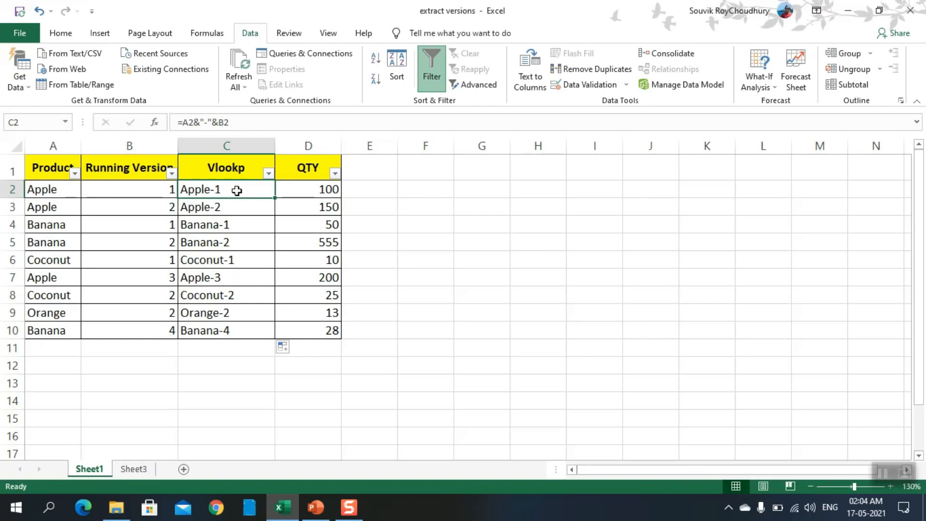
{"action": "left_click", "coordinate": [239, 209]}
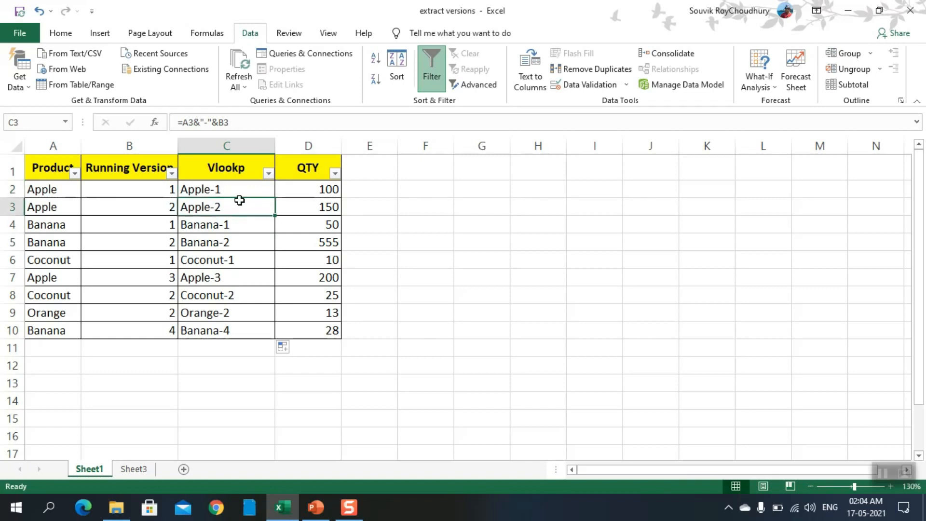
{"action": "left_click", "coordinate": [239, 192]}
{"action": "left_click", "coordinate": [240, 209]}
{"action": "left_click", "coordinate": [50, 189]}
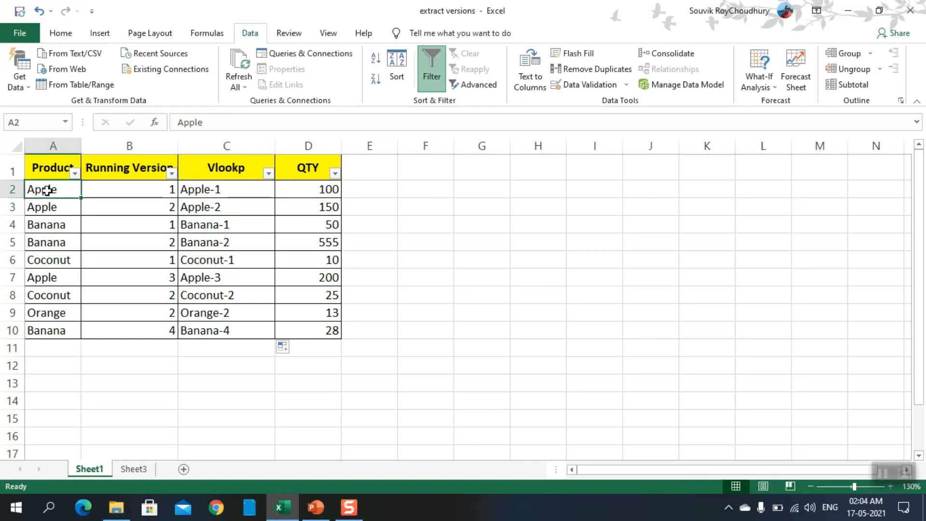
{"action": "left_click", "coordinate": [108, 192]}
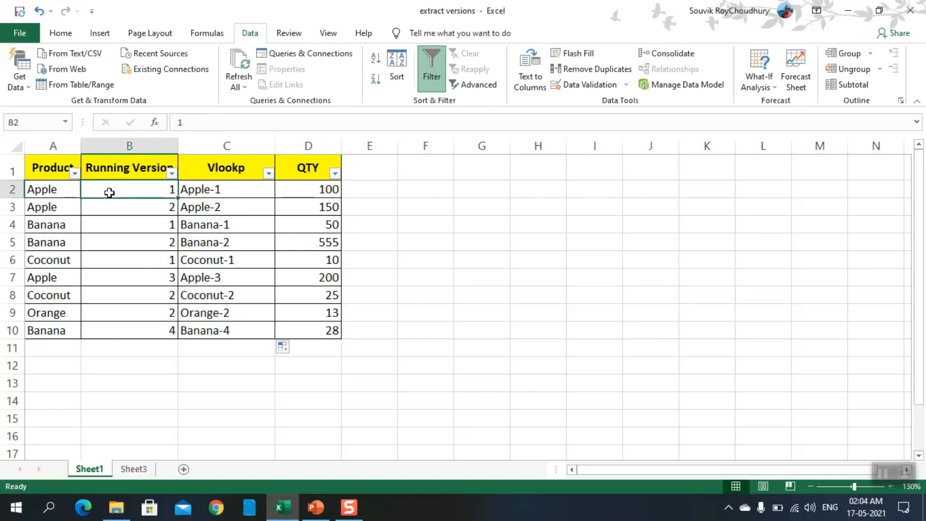
{"action": "left_click", "coordinate": [240, 192]}
{"action": "left_click", "coordinate": [217, 213]}
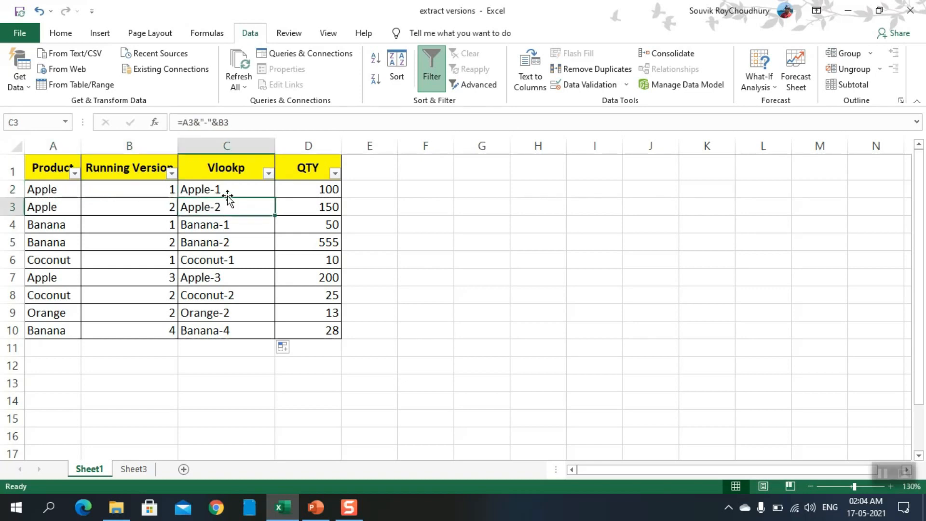
{"action": "left_click", "coordinate": [227, 189]}
{"action": "left_click", "coordinate": [220, 205]}
- Correct the header in C1 to "Vlookup"
{"action": "double_click", "coordinate": [246, 172]}
{"action": "type", "text": "up"}
{"action": "key", "text": "Return"}
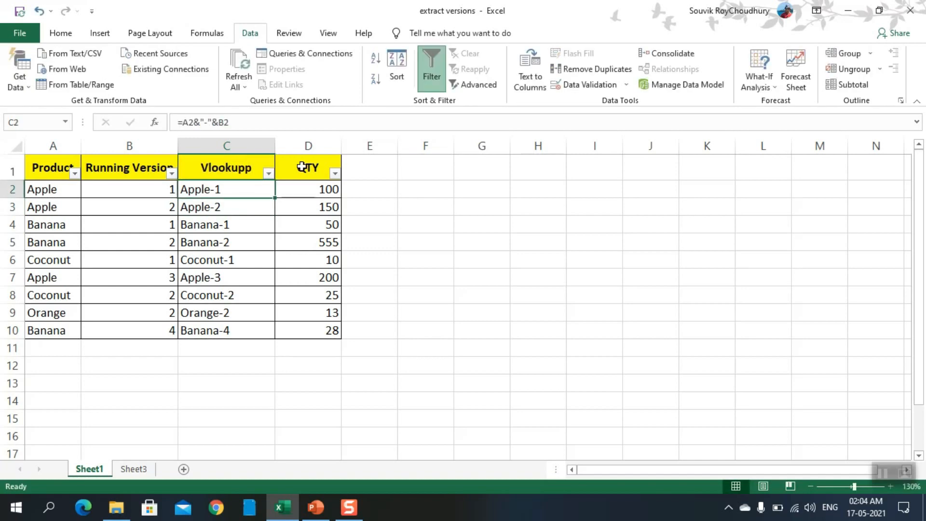
{"action": "left_click", "coordinate": [247, 168]}
{"action": "double_click", "coordinate": [246, 167]}
{"action": "key", "text": "BackSpace"}
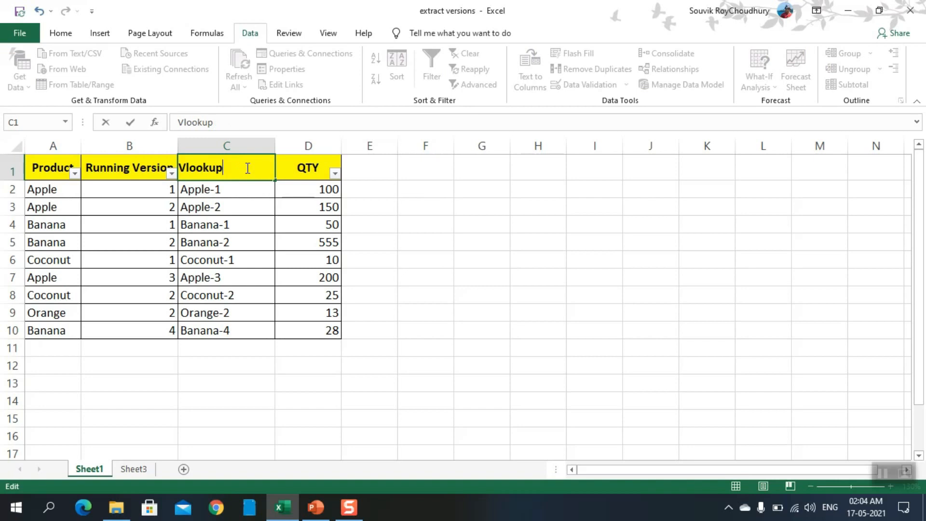
{"action": "key", "text": "Return"}
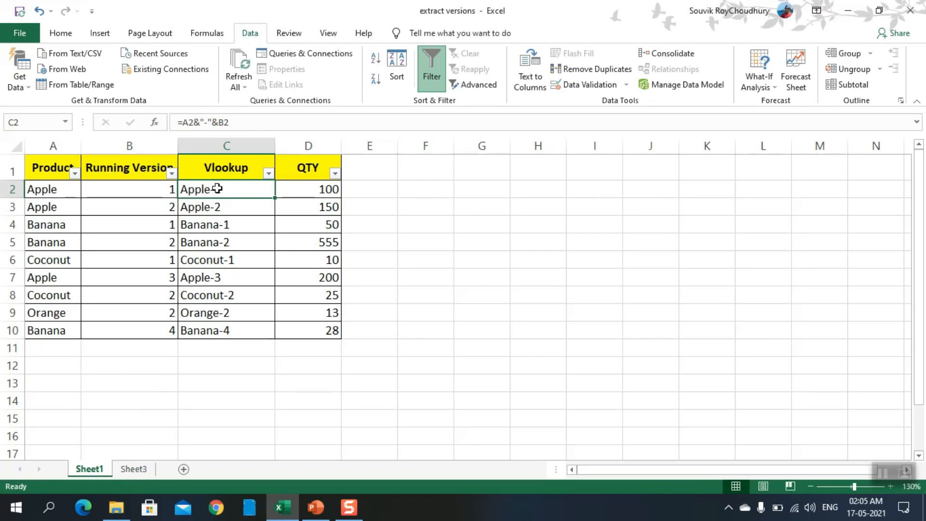
- Insert a blank column on Sheet3 between Version and QTY
{"action": "left_click", "coordinate": [135, 469]}
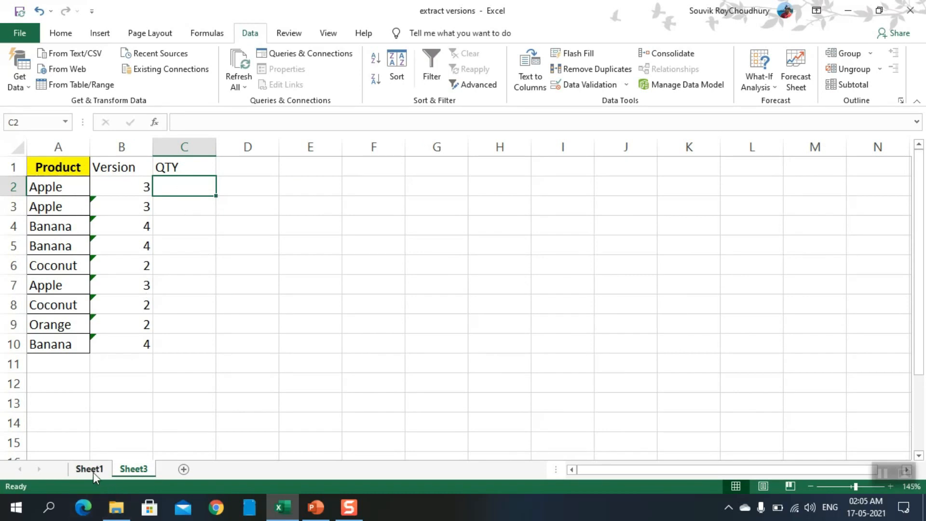
{"action": "left_click", "coordinate": [198, 147]}
{"action": "right_click", "coordinate": [198, 149]}
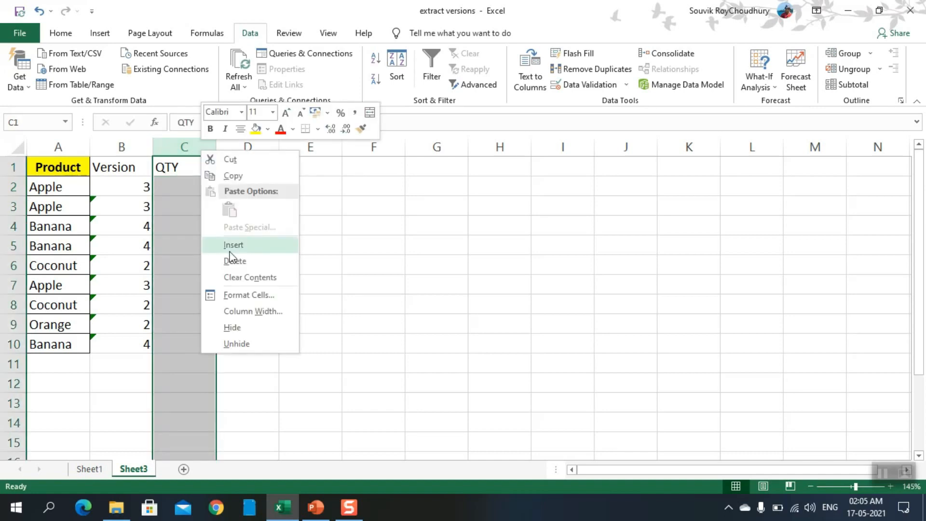
{"action": "left_click", "coordinate": [232, 246]}
{"action": "left_click", "coordinate": [185, 186]}
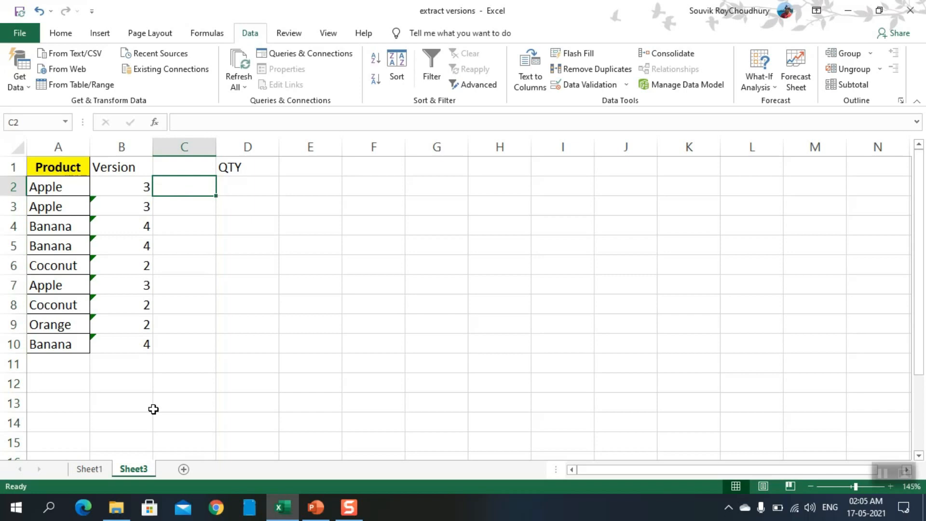
{"action": "left_click", "coordinate": [91, 469]}
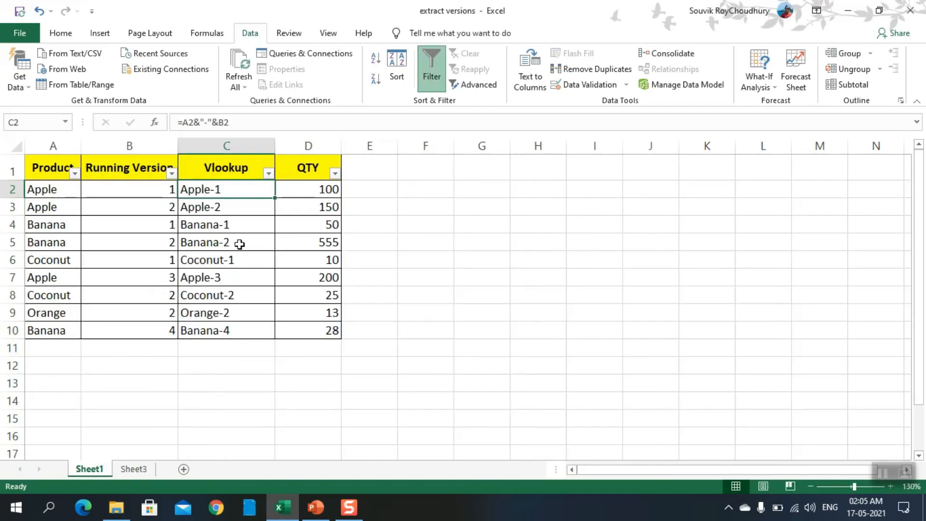
{"action": "left_click_drag", "start_coordinate": [238, 187], "coordinate": [221, 331]}
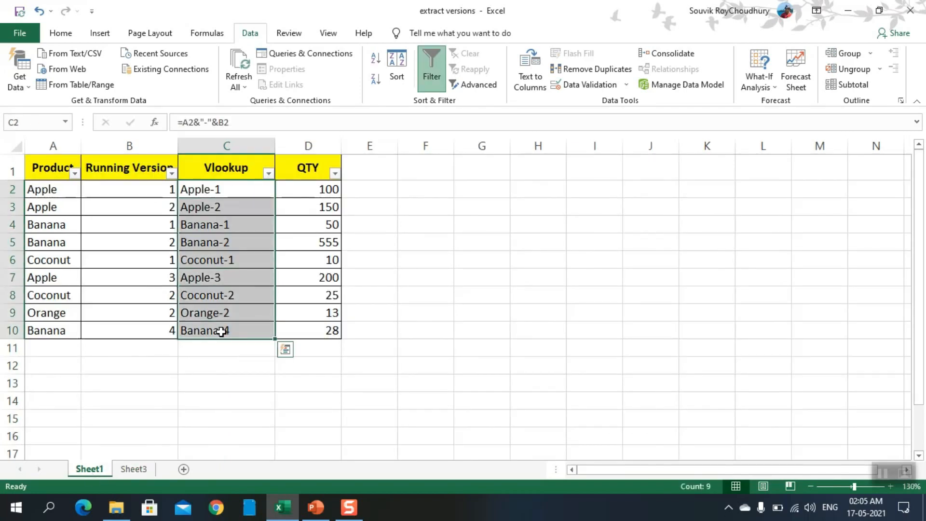
{"action": "key", "text": "ctrl+c"}
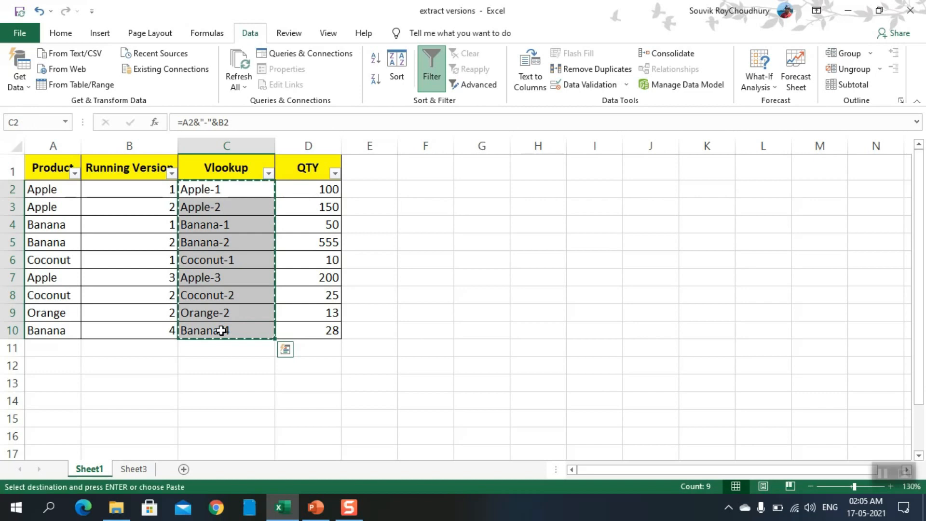
{"action": "left_click", "coordinate": [133, 469]}
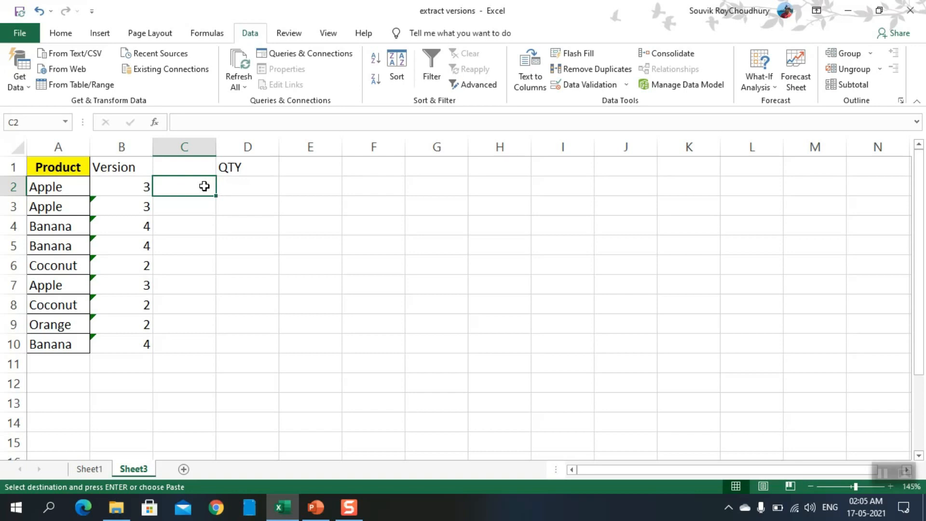
{"action": "left_click", "coordinate": [241, 186]}
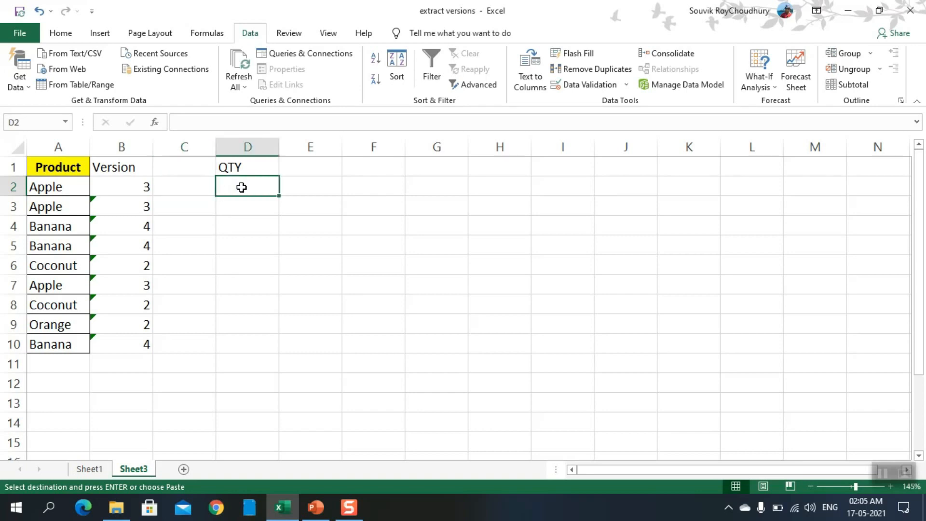
{"action": "left_click", "coordinate": [183, 189]}
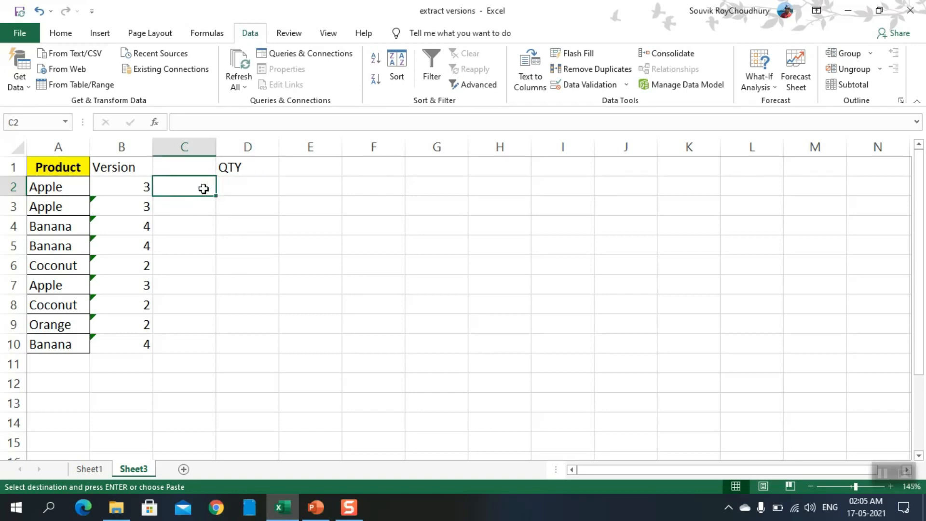
{"action": "type", "text": "="}
{"action": "key", "text": "Escape"}
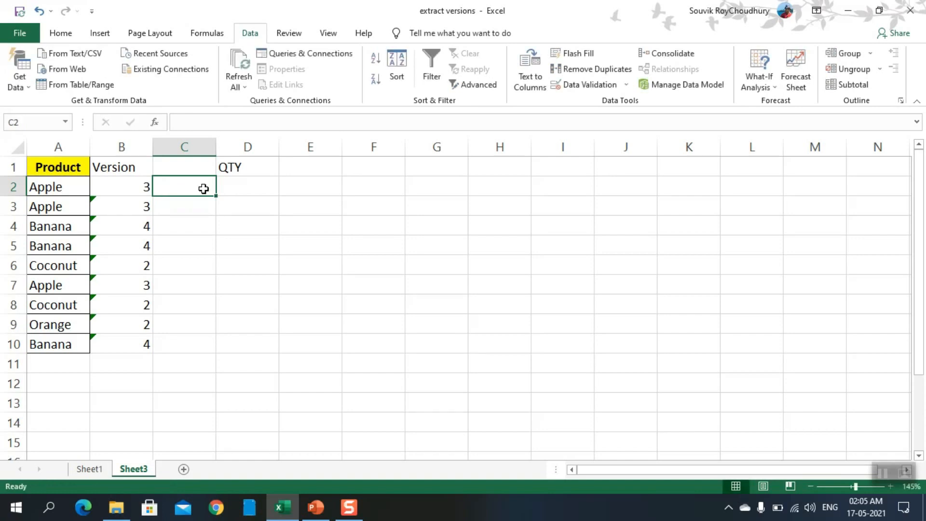
- Copy the key formula =A2&"-"&B2 from C2 on Sheet1 into C2 on Sheet3
{"action": "left_click", "coordinate": [90, 469]}
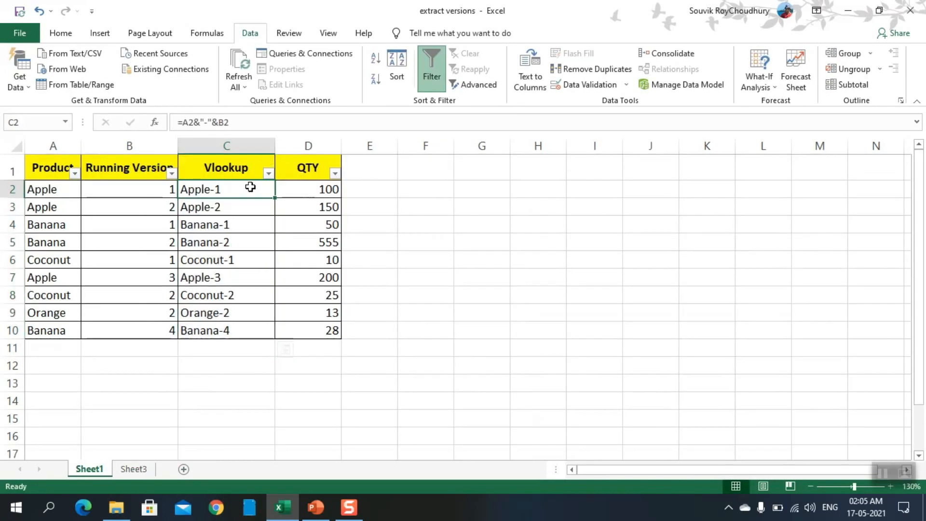
{"action": "left_click", "coordinate": [251, 120]}
{"action": "key", "text": "Escape"}
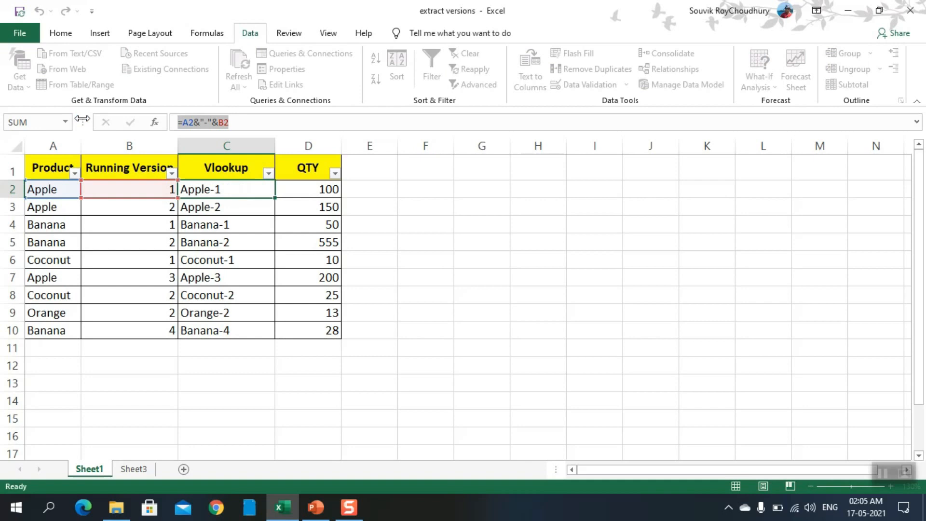
{"action": "left_click", "coordinate": [134, 474]}
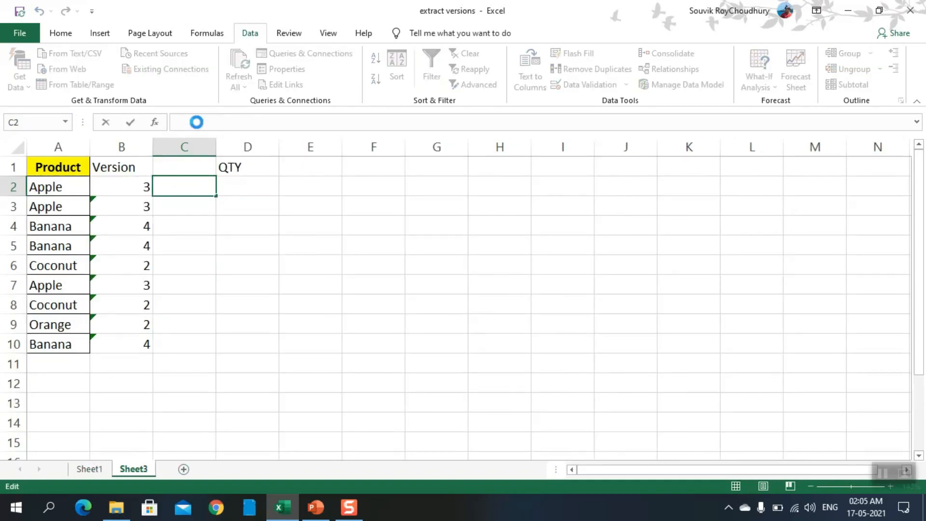
{"action": "key", "text": "ctrl+v"}
{"action": "key", "text": "Return"}
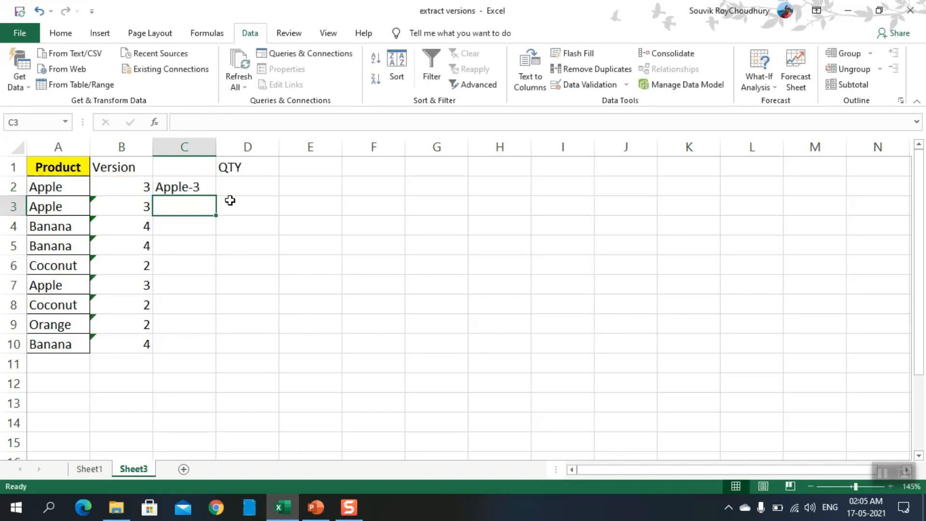
{"action": "left_click", "coordinate": [185, 189]}
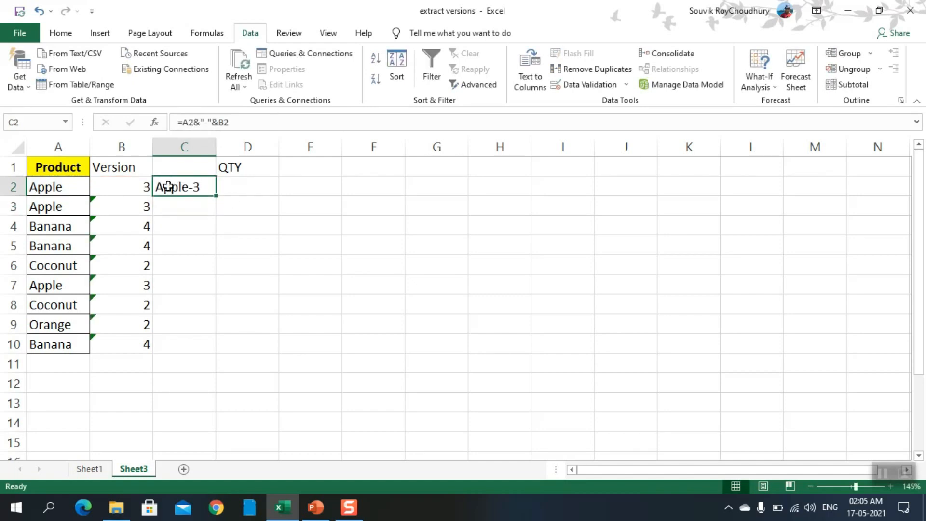
- Enter the header "Vlookup" in C1 of Sheet3
{"action": "left_click", "coordinate": [184, 169]}
{"action": "type", "text": "v"}
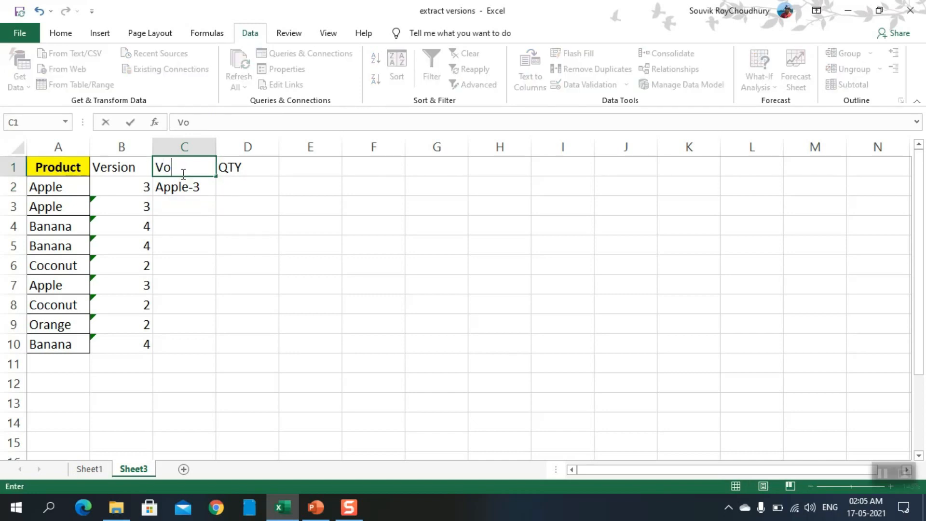
{"action": "type", "text": "lookup"}
{"action": "key", "text": "Return"}
- Fill the joined key formula from C2 down to C10 and check a few of the resulting keys
{"action": "left_click_drag", "start_coordinate": [215, 196], "coordinate": [193, 347]}
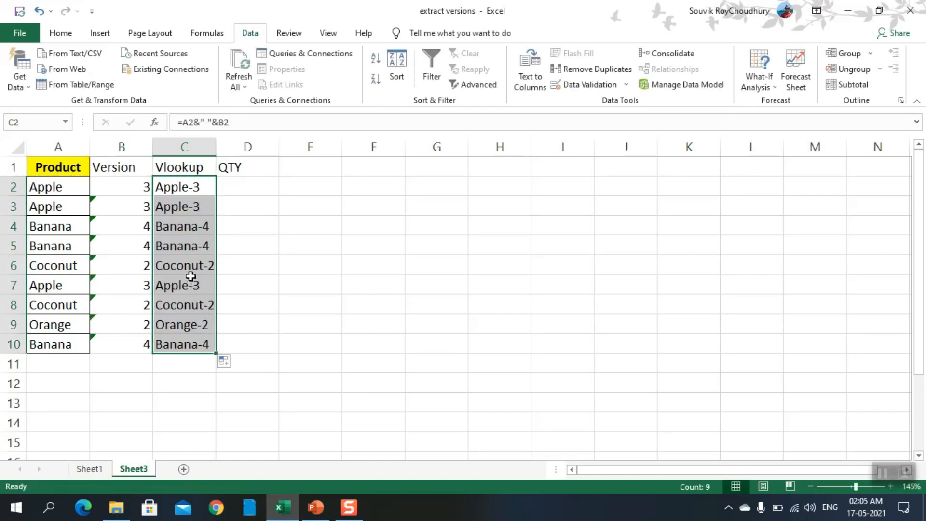
{"action": "left_click", "coordinate": [193, 283]}
{"action": "left_click", "coordinate": [194, 186]}
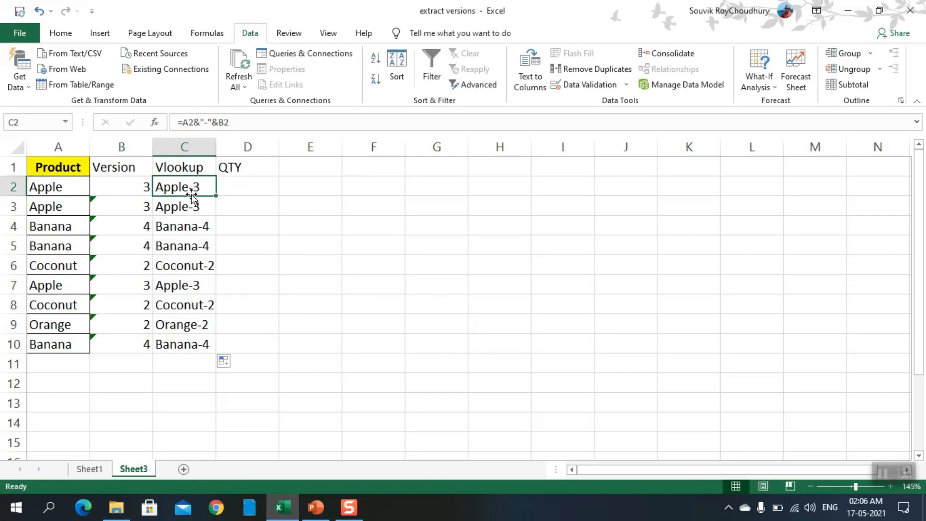
{"action": "left_click", "coordinate": [192, 208]}
{"action": "left_click", "coordinate": [191, 265]}
- Begin a VLOOKUP formula in D2 under the QTY header
{"action": "left_click", "coordinate": [244, 193]}
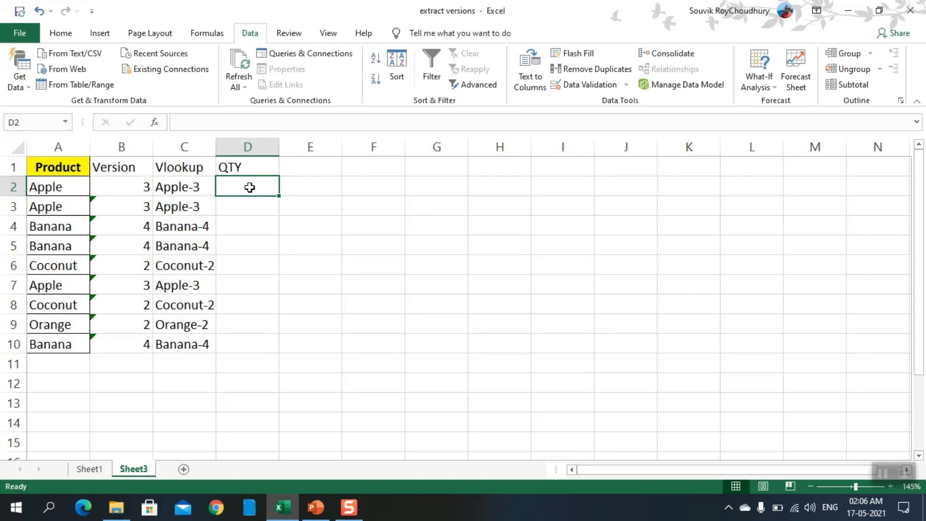
{"action": "type", "text": "=vl"}
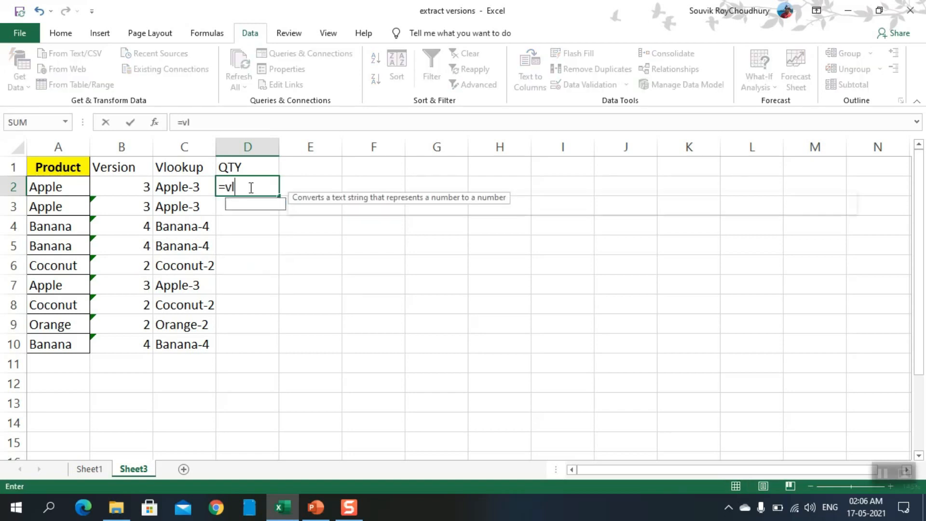
{"action": "type", "text": "ookup("}
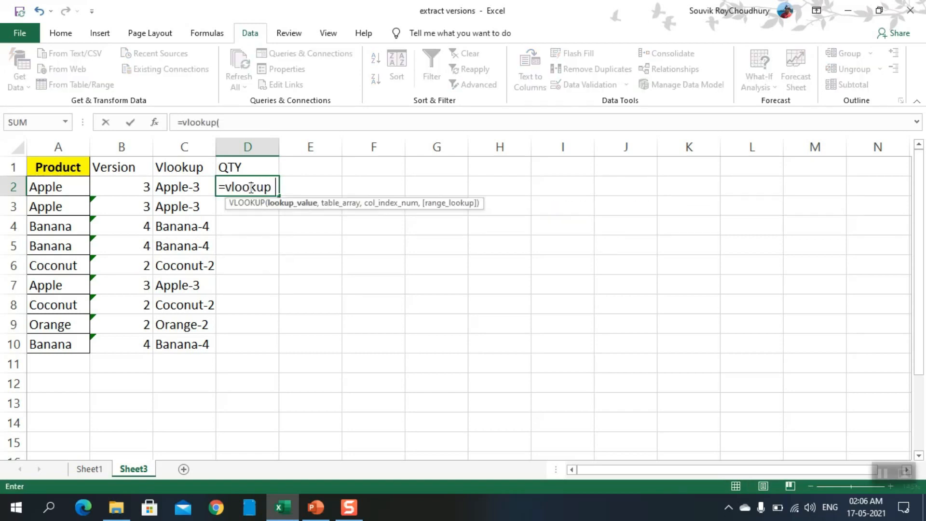
{"action": "left_click", "coordinate": [182, 187]}
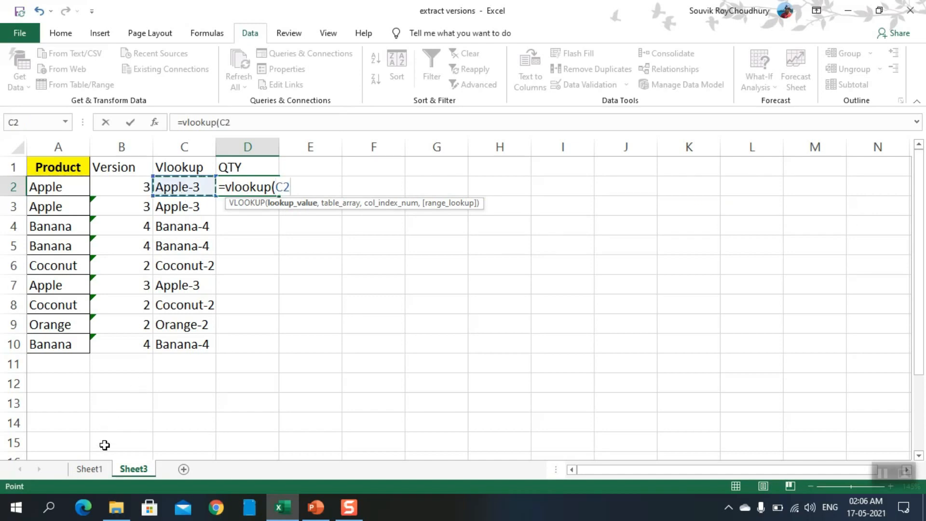
{"action": "left_click", "coordinate": [89, 469]}
{"action": "left_click_drag", "start_coordinate": [215, 144], "coordinate": [314, 147]}
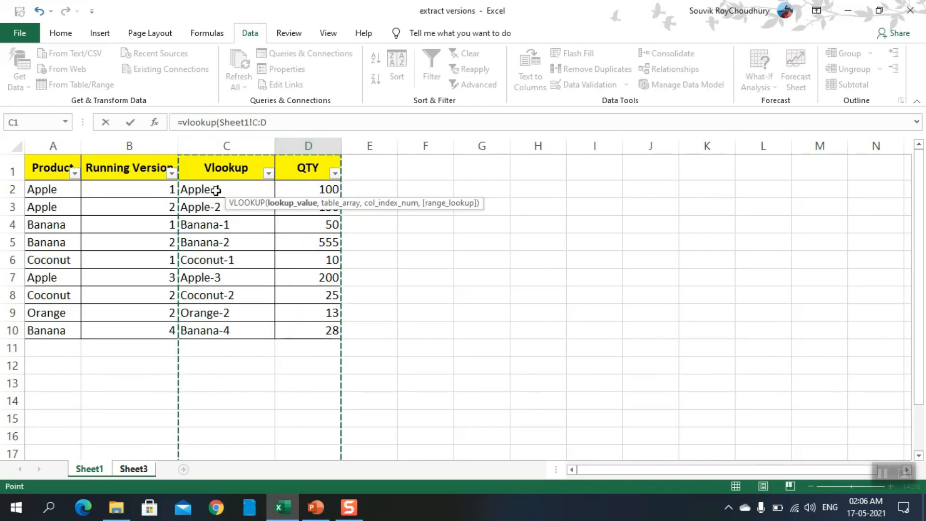
{"action": "left_click", "coordinate": [227, 122]}
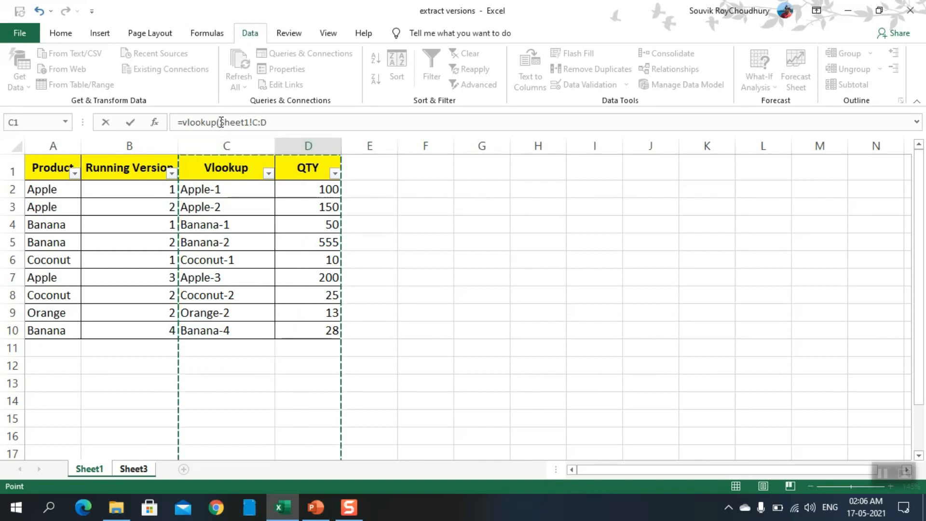
{"action": "left_click_drag", "start_coordinate": [266, 122], "coordinate": [220, 122]}
{"action": "key", "text": "BackSpace"}
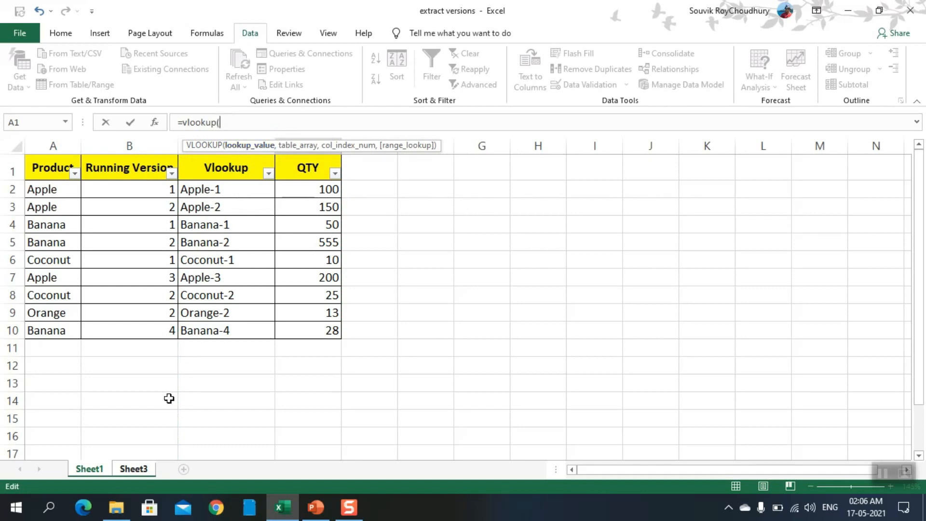
{"action": "left_click", "coordinate": [128, 471]}
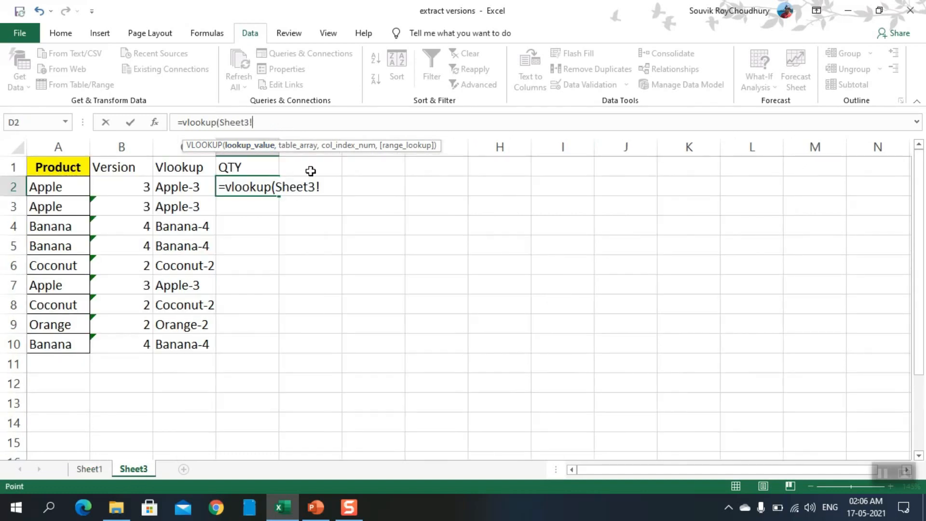
{"action": "left_click_drag", "start_coordinate": [313, 188], "coordinate": [274, 188]}
{"action": "key", "text": "BackSpace"}
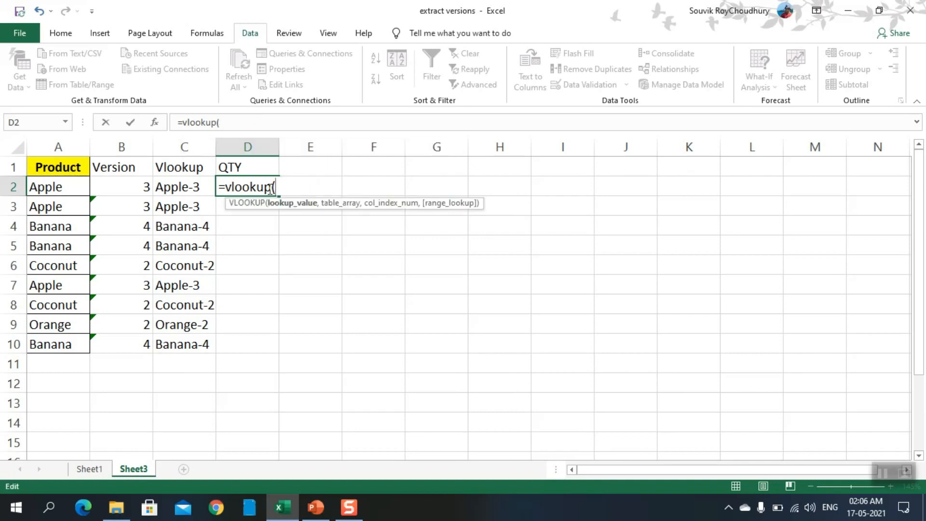
- Complete the D2 formula as =VLOOKUP(Sheet3!C2,Sheet1!C:D,2,0) to return the quantity by exact match
{"action": "left_click", "coordinate": [183, 188]}
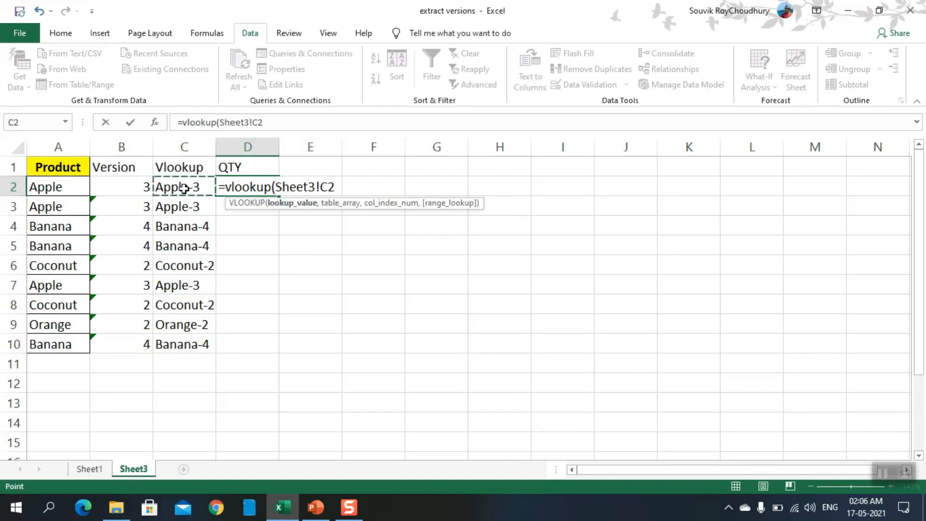
{"action": "type", "text": ","}
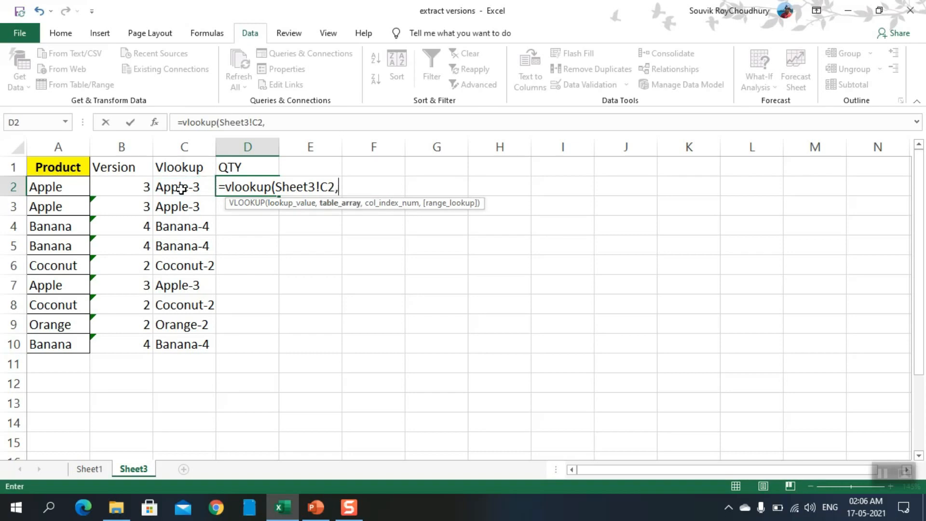
{"action": "left_click", "coordinate": [95, 473]}
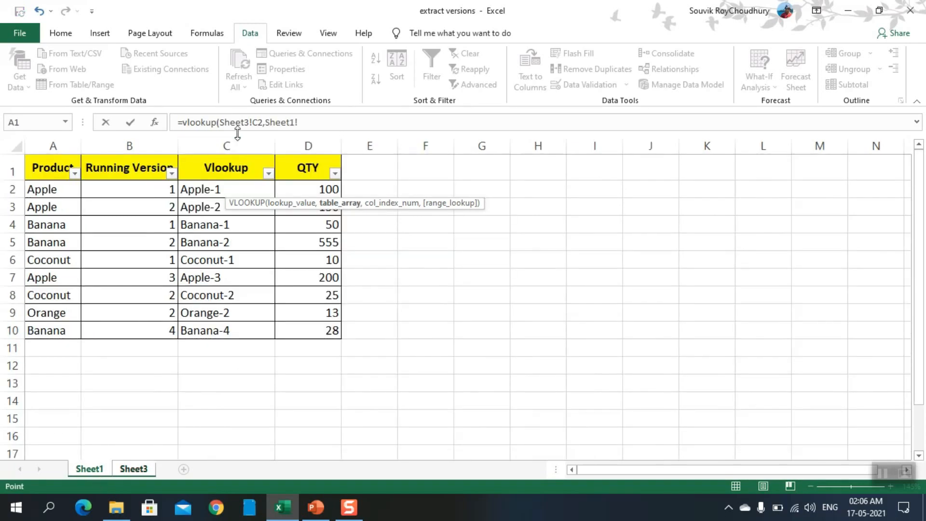
{"action": "left_click_drag", "start_coordinate": [235, 141], "coordinate": [321, 143]}
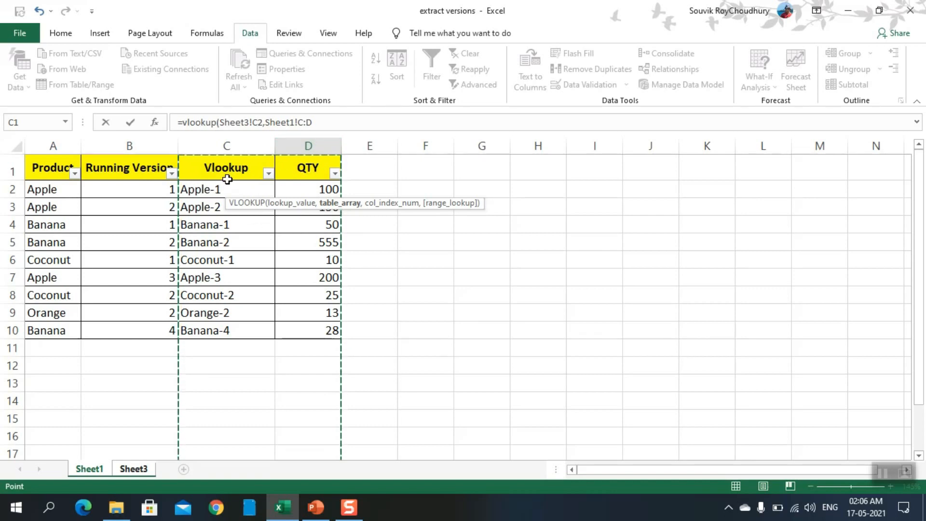
{"action": "type", "text": ","}
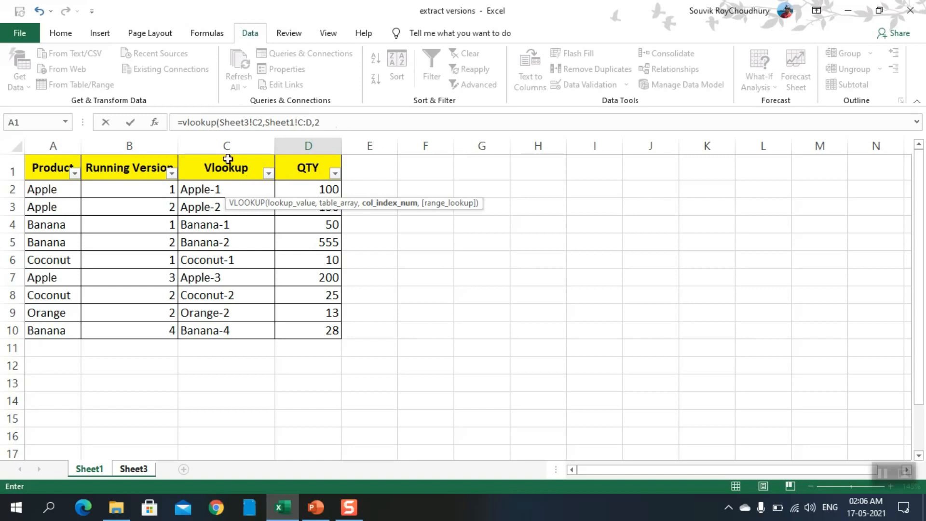
{"action": "type", "text": "2,0"}
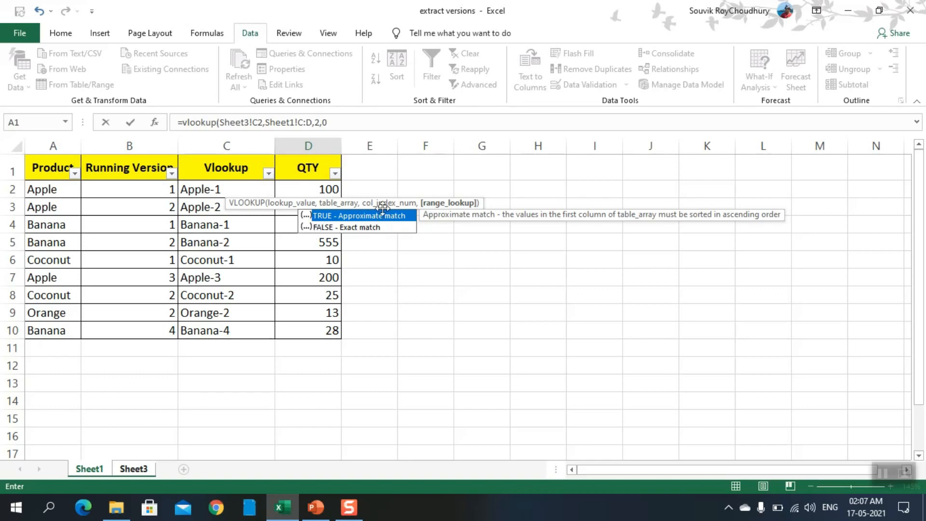
{"action": "key", "text": "Escape"}
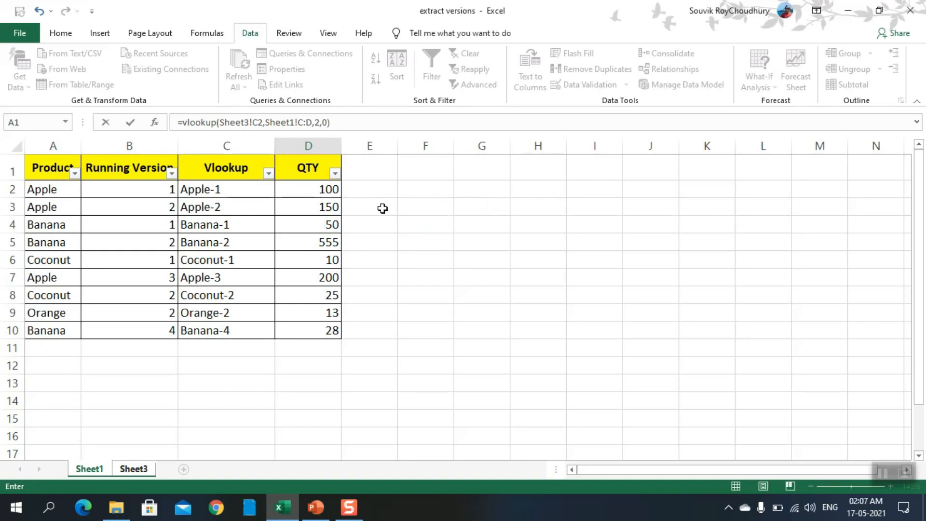
{"action": "key", "text": "Return"}
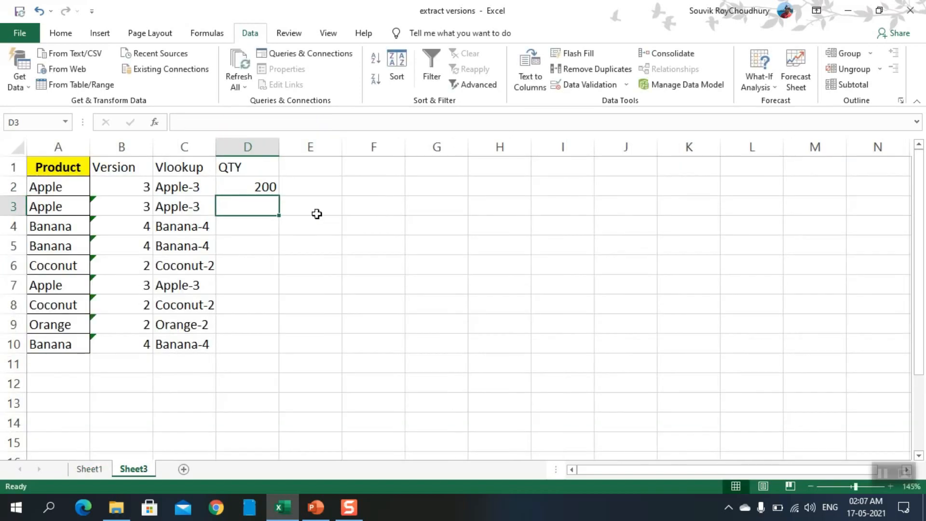
- Fill the VLOOKUP formula from D2 down to D10
{"action": "left_click", "coordinate": [262, 189]}
{"action": "left_click_drag", "start_coordinate": [277, 195], "coordinate": [262, 350]}
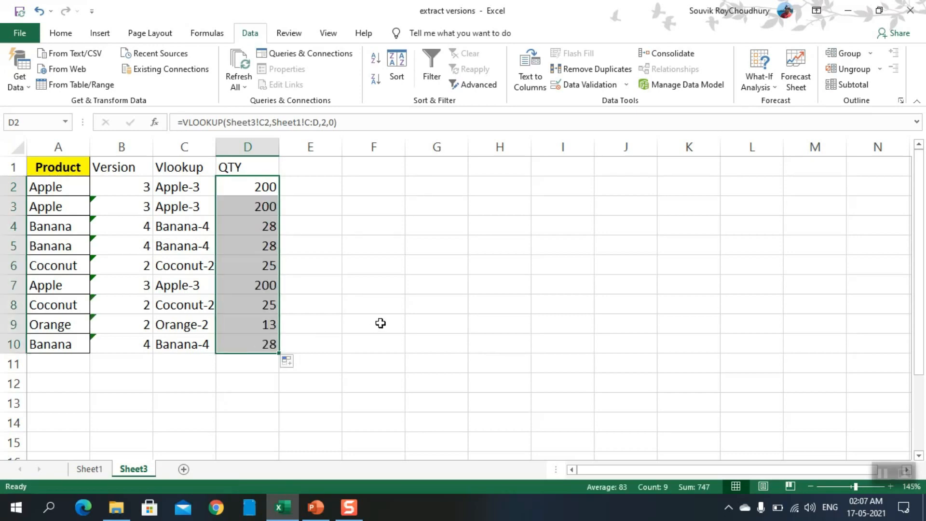
{"action": "left_click", "coordinate": [381, 323]}
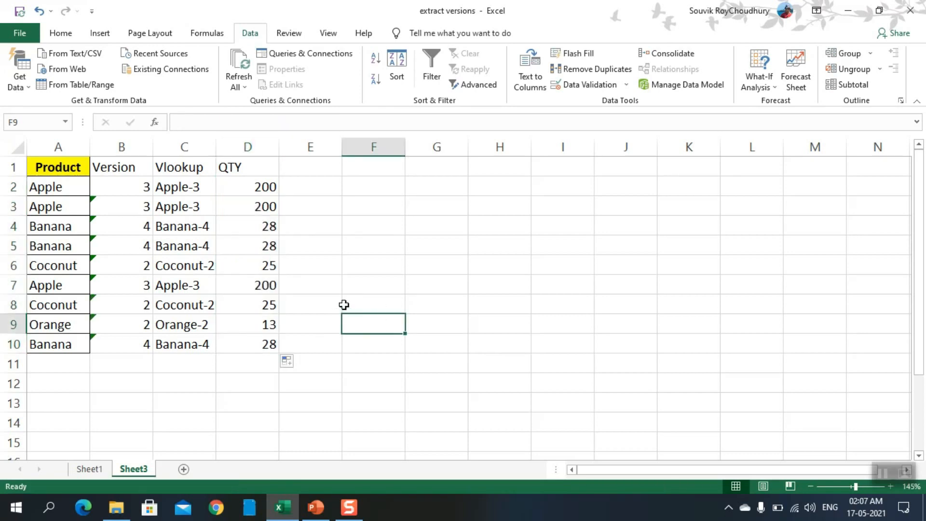
{"action": "left_click", "coordinate": [269, 304]}
- Fit the width of the QTY column to its contents
{"action": "left_click", "coordinate": [258, 171]}
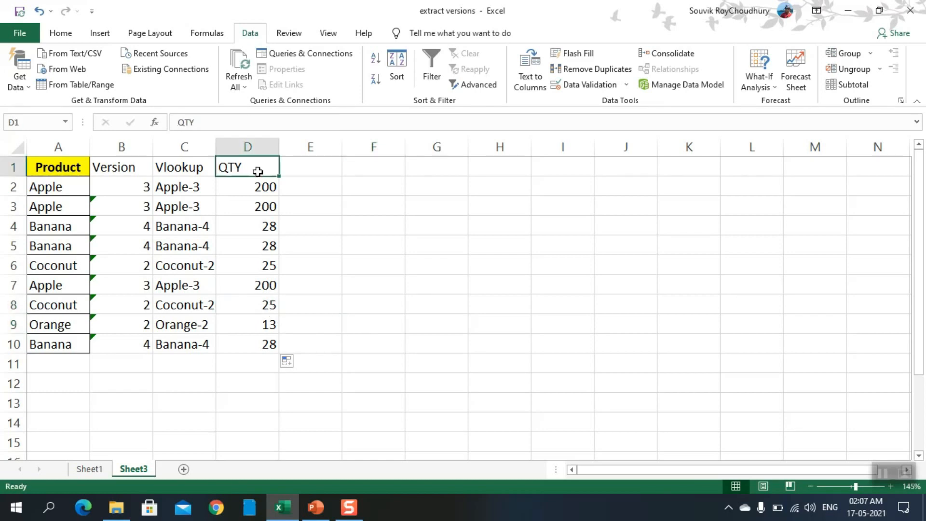
{"action": "double_click", "coordinate": [280, 153]}
{"action": "left_click", "coordinate": [287, 230]}
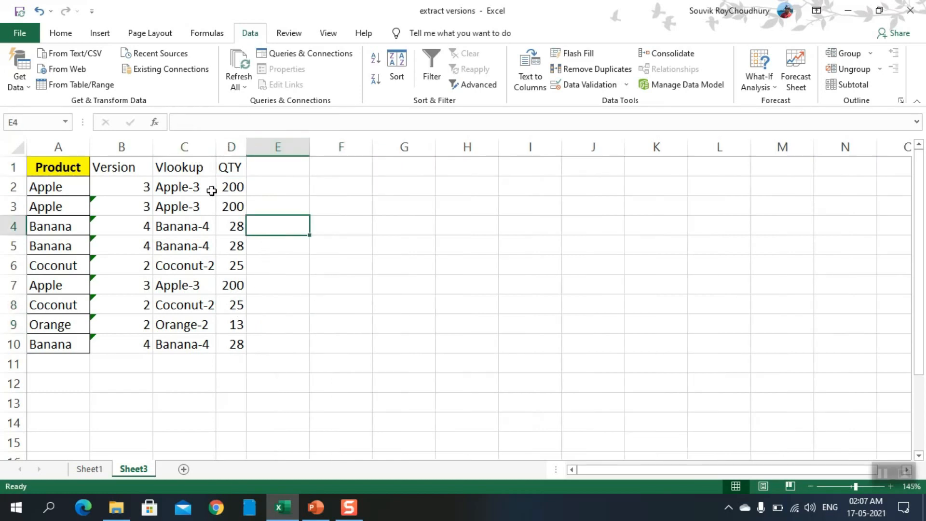
- Copy the table A1:D10 on Sheet3 and add a new worksheet for it
{"action": "left_click", "coordinate": [177, 166]}
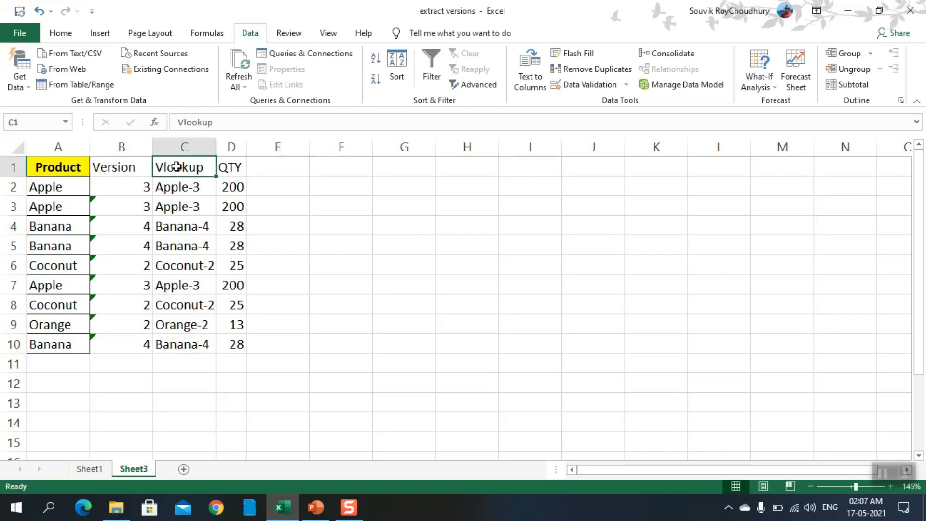
{"action": "left_click_drag", "start_coordinate": [55, 167], "coordinate": [234, 208]}
{"action": "left_click_drag", "start_coordinate": [226, 241], "coordinate": [223, 345]}
{"action": "key", "text": "ctrl+c"}
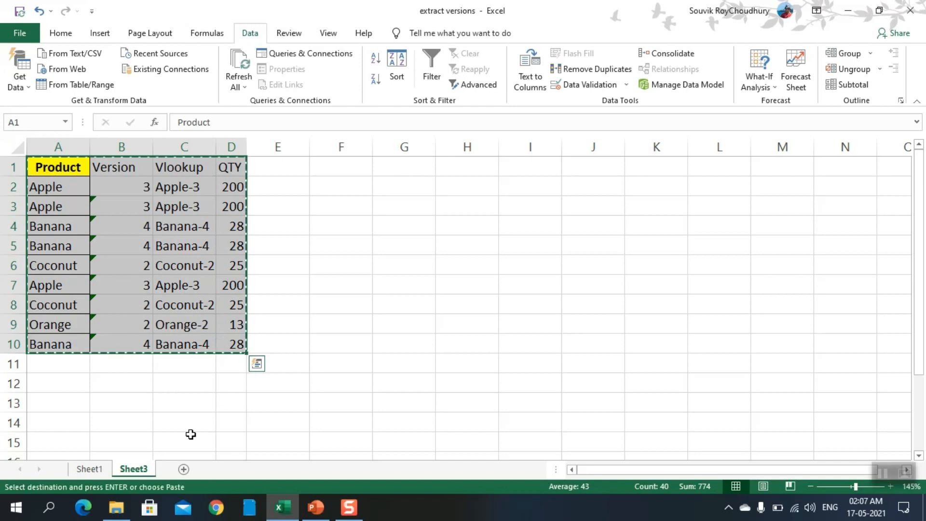
{"action": "left_click", "coordinate": [183, 469]}
{"action": "key", "text": "Return"}
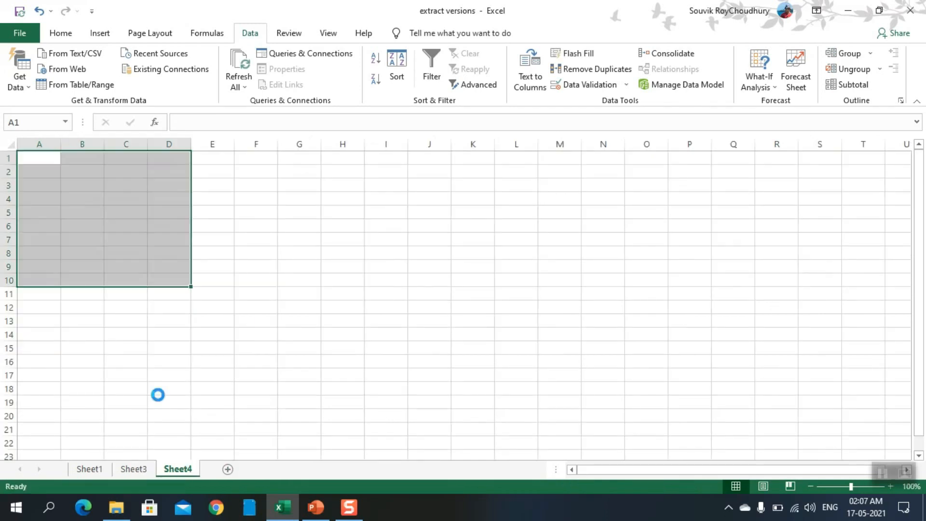
{"action": "left_click", "coordinate": [172, 254]}
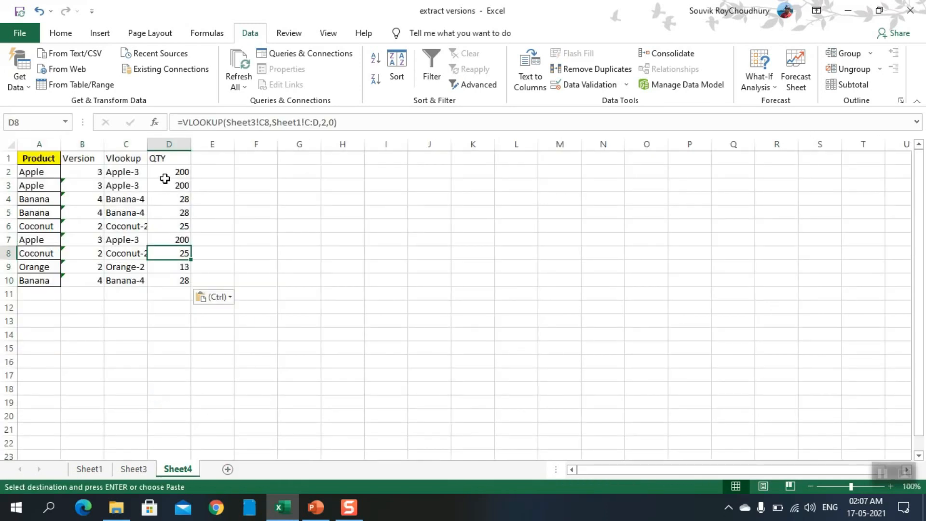
{"action": "key", "text": "ctrl+z"}
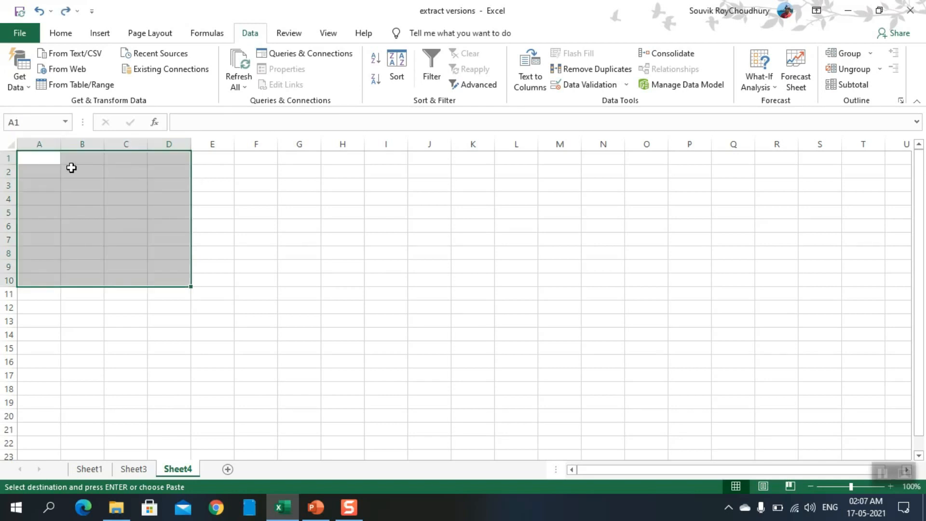
- Paste the copied product, version and quantity table as values at cell A1 of Sheet4
{"action": "left_click", "coordinate": [41, 161]}
{"action": "right_click", "coordinate": [42, 161]}
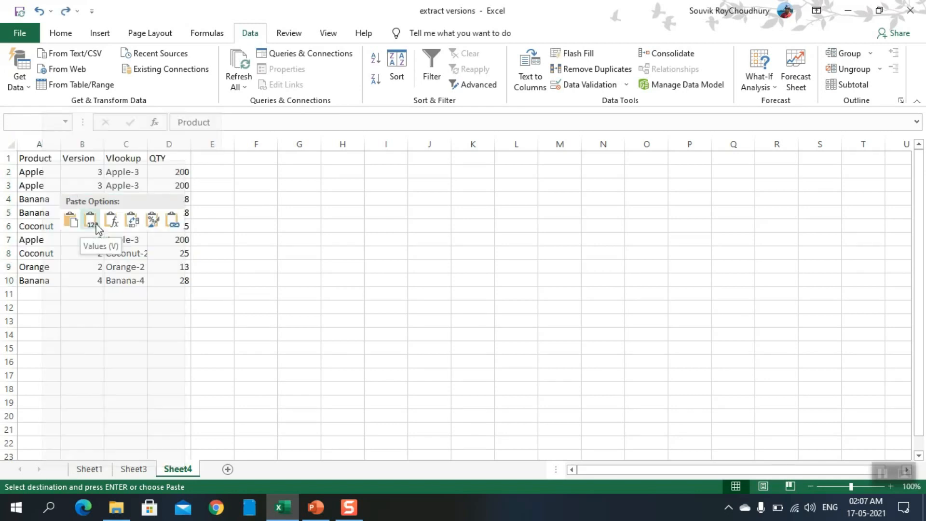
{"action": "left_click", "coordinate": [98, 224]}
{"action": "left_click", "coordinate": [256, 227]}
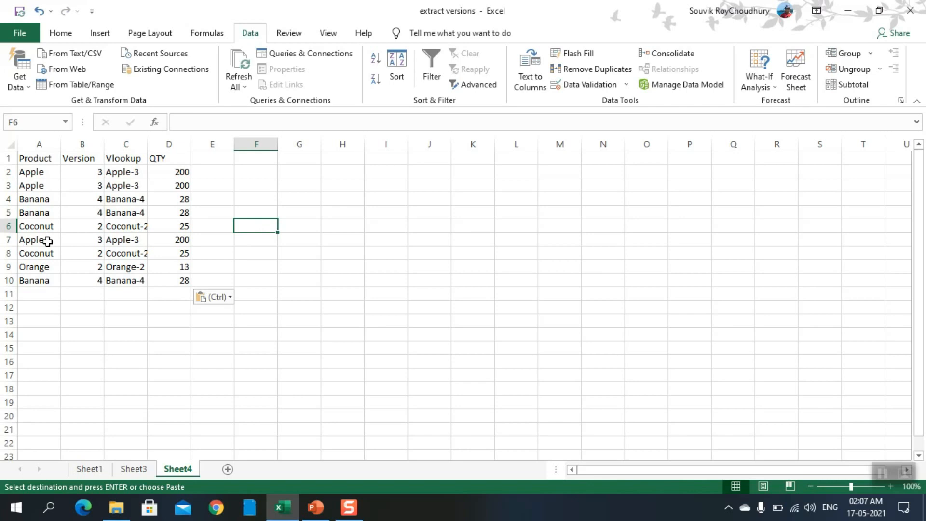
{"action": "scroll", "coordinate": [47, 241], "scroll_direction": "up", "scroll_amount": 2}
{"action": "scroll", "coordinate": [47, 241], "scroll_direction": "up", "scroll_amount": 3}
{"action": "right_click", "coordinate": [113, 239]}
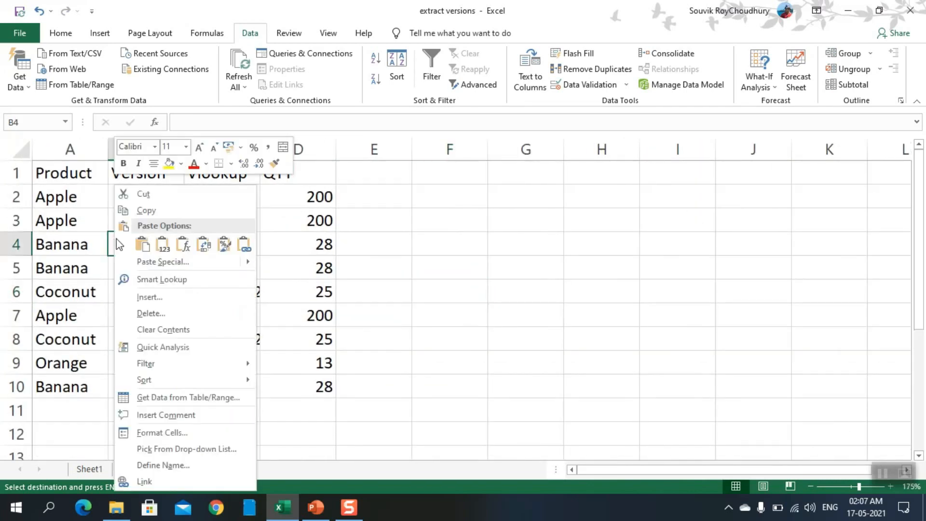
{"action": "left_click", "coordinate": [161, 245]}
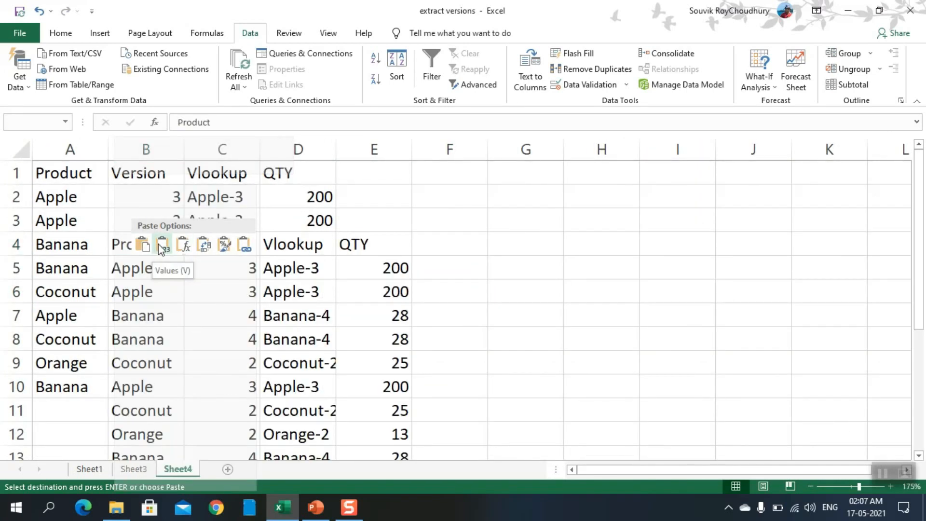
{"action": "left_click", "coordinate": [378, 219]}
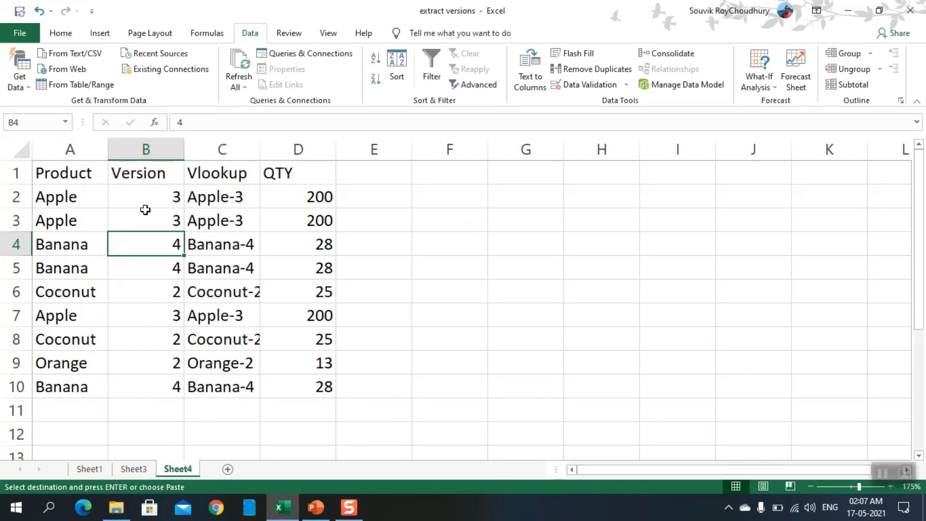
{"action": "left_click", "coordinate": [302, 196]}
{"action": "left_click", "coordinate": [318, 226]}
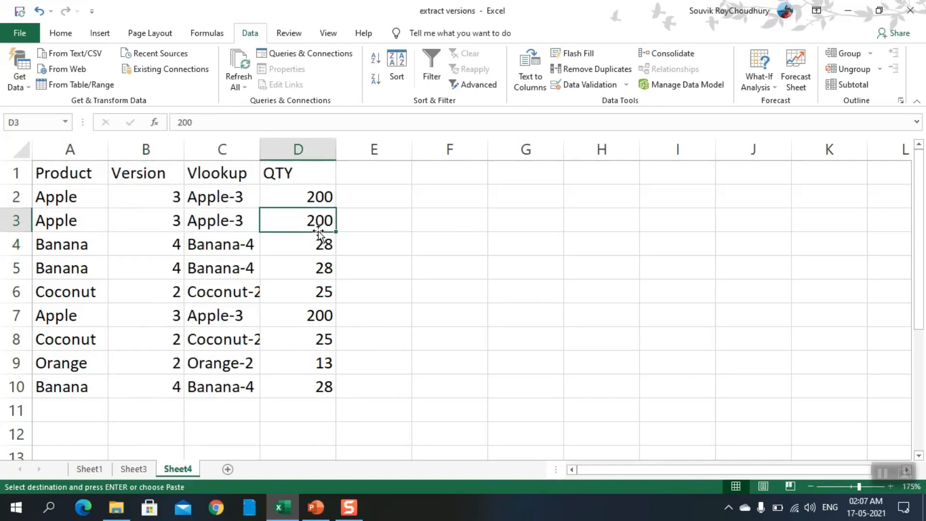
{"action": "left_click_drag", "start_coordinate": [72, 149], "coordinate": [299, 149]}
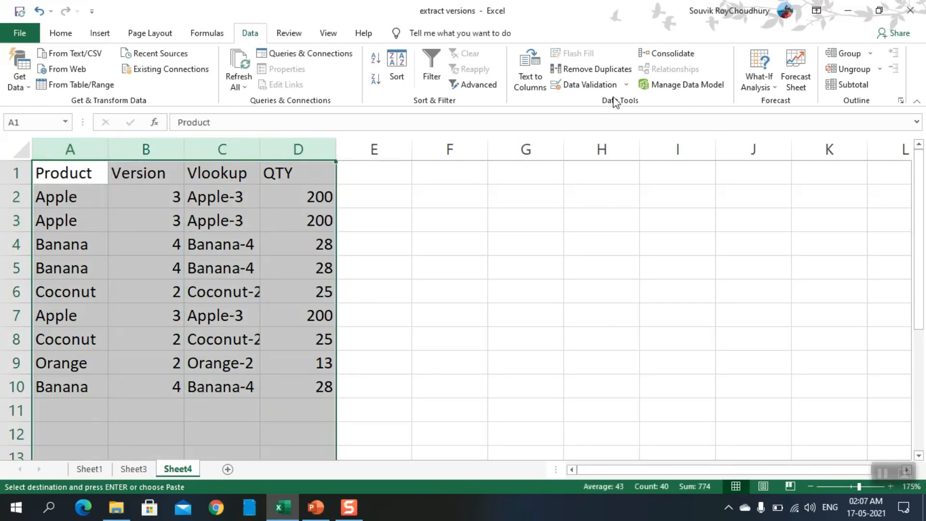
- Delete the Vlookup column (column C) from the table on Sheet4
{"action": "left_click", "coordinate": [222, 149]}
{"action": "right_click", "coordinate": [222, 149]}
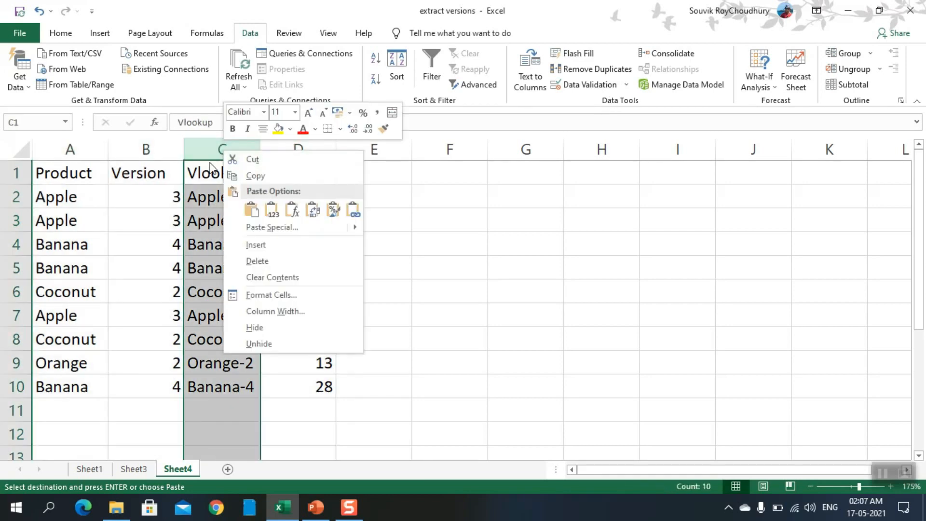
{"action": "left_click", "coordinate": [145, 149]}
{"action": "left_click", "coordinate": [145, 149]}
{"action": "left_click", "coordinate": [222, 149], "text": "shift"}
{"action": "right_click", "coordinate": [233, 150]}
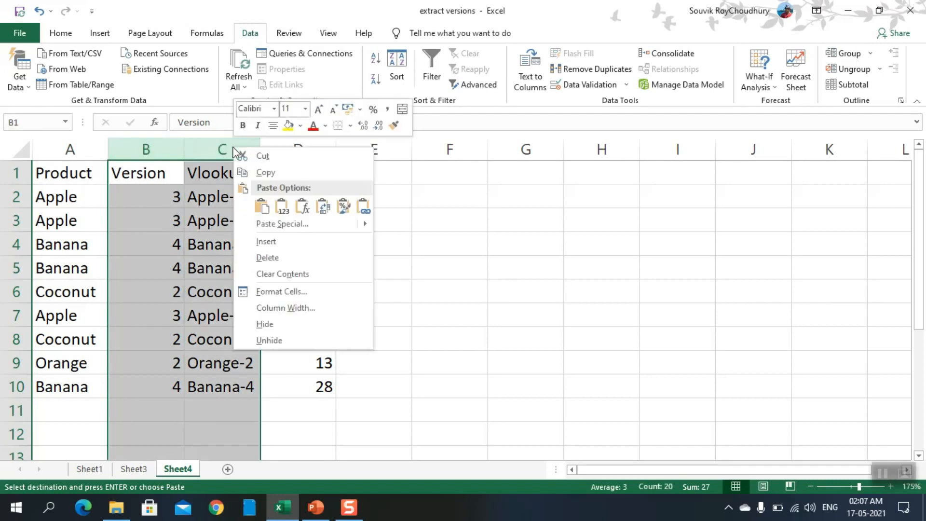
{"action": "left_click", "coordinate": [233, 149]}
{"action": "left_click", "coordinate": [218, 149]}
{"action": "right_click", "coordinate": [212, 151]}
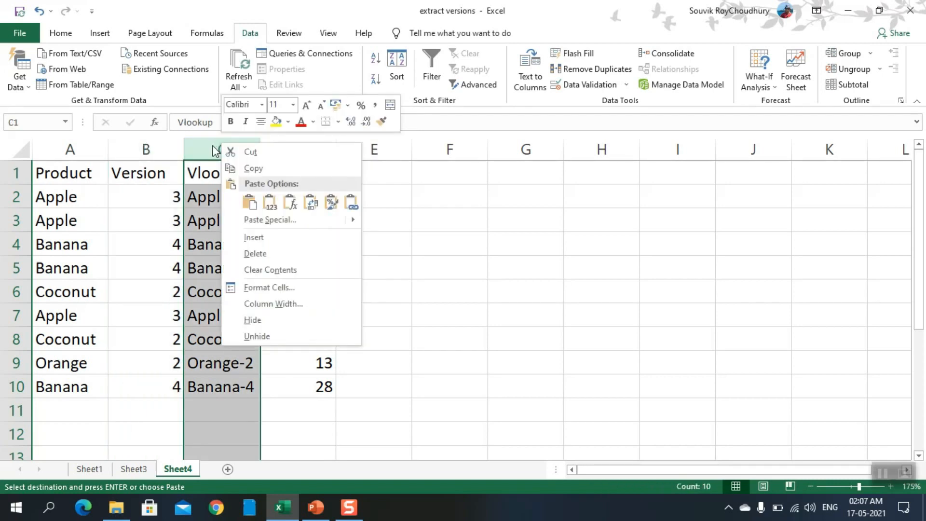
{"action": "left_click", "coordinate": [254, 254]}
{"action": "left_click", "coordinate": [338, 251]}
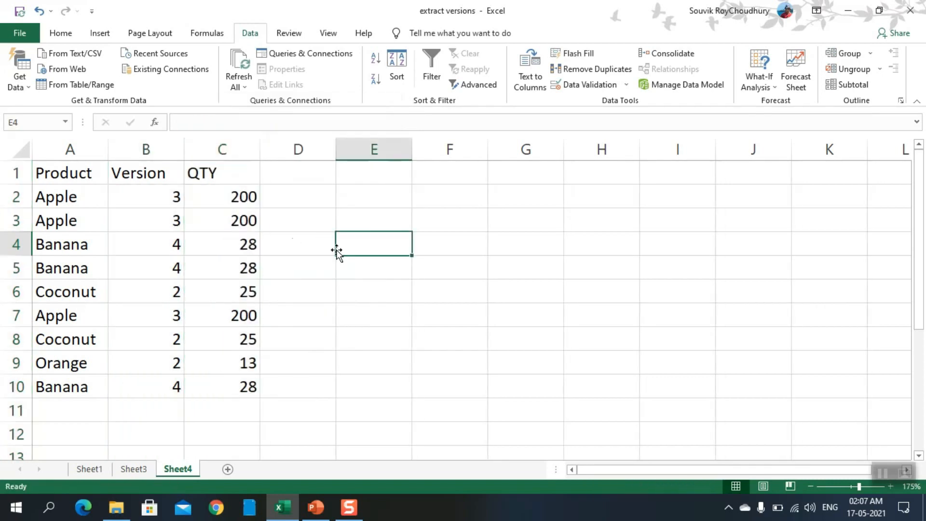
- Remove duplicate rows from columns A:C on Sheet4, comparing Product, Version and QTY and treating the first row as headers
{"action": "left_click_drag", "start_coordinate": [70, 149], "coordinate": [223, 149]}
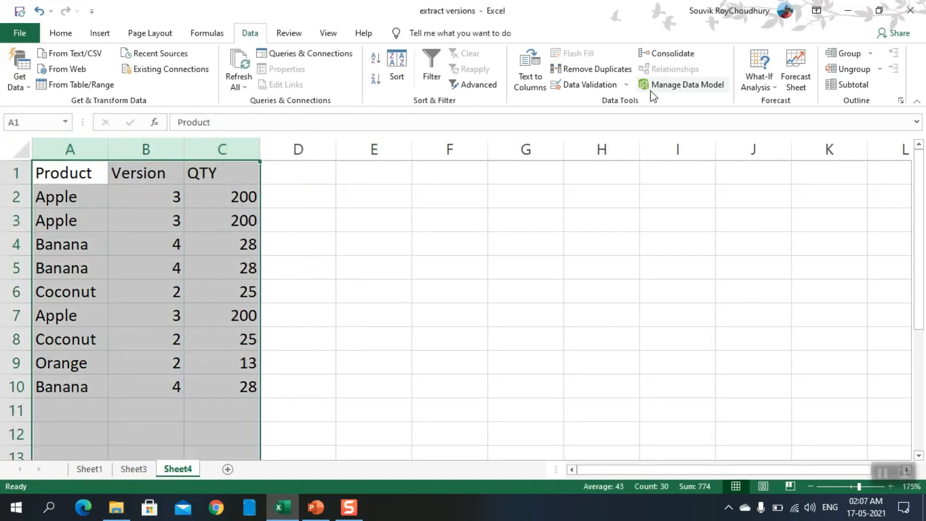
{"action": "left_click", "coordinate": [579, 73]}
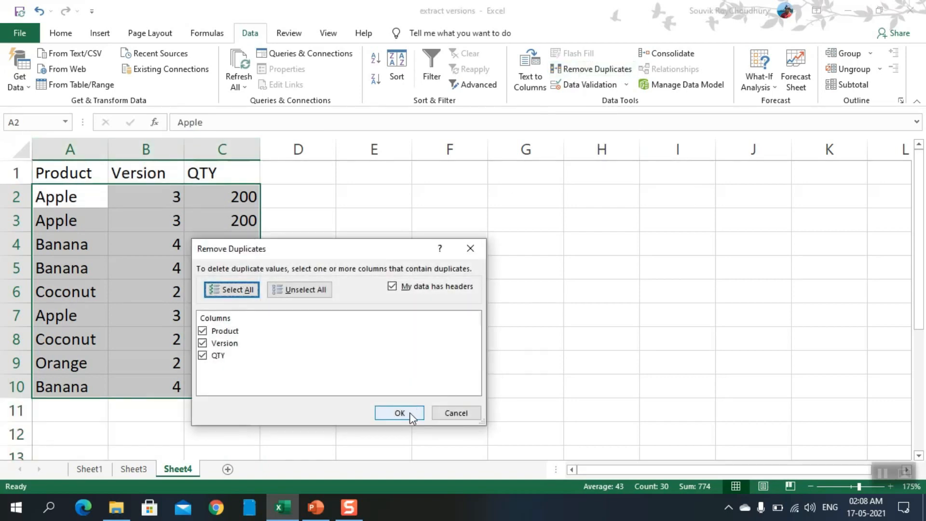
{"action": "left_click", "coordinate": [410, 413]}
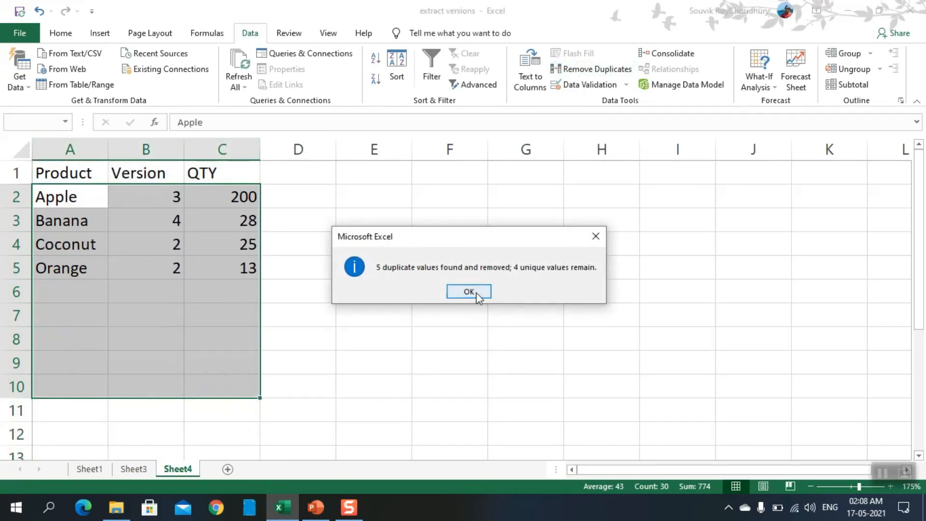
{"action": "left_click", "coordinate": [476, 292]}
{"action": "left_click", "coordinate": [263, 292]}
- Review the version and quantity in the Apple, Banana and Coconut rows of the deduplicated table
{"action": "left_click", "coordinate": [82, 201]}
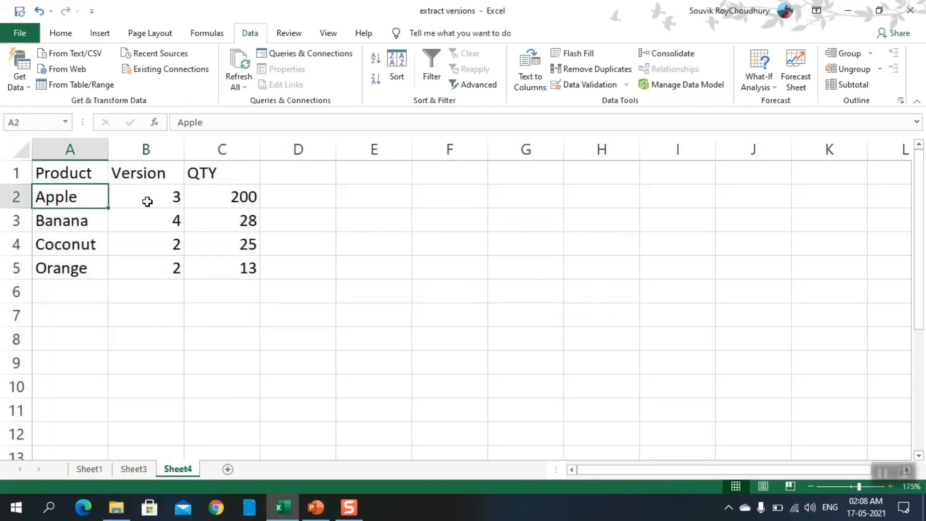
{"action": "left_click", "coordinate": [158, 202]}
{"action": "left_click", "coordinate": [236, 202]}
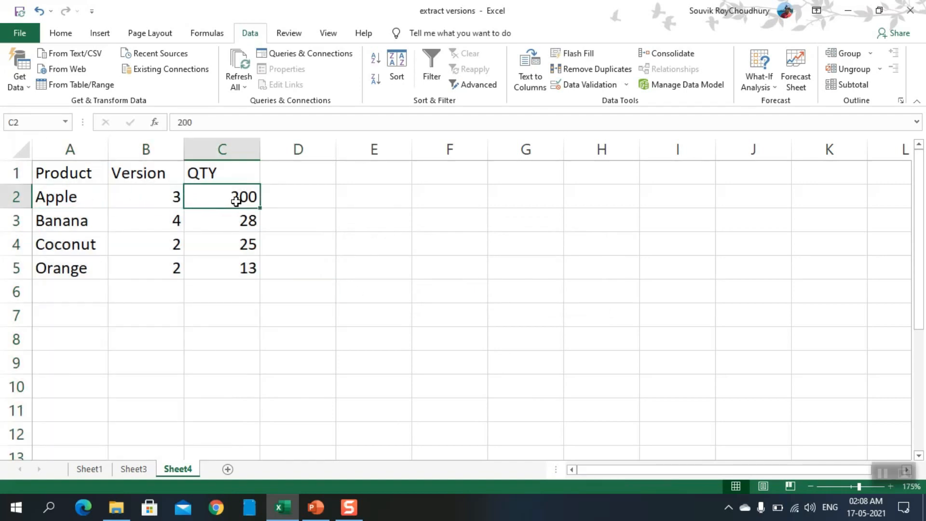
{"action": "left_click", "coordinate": [83, 226]}
{"action": "left_click", "coordinate": [161, 226]}
{"action": "left_click", "coordinate": [247, 226]}
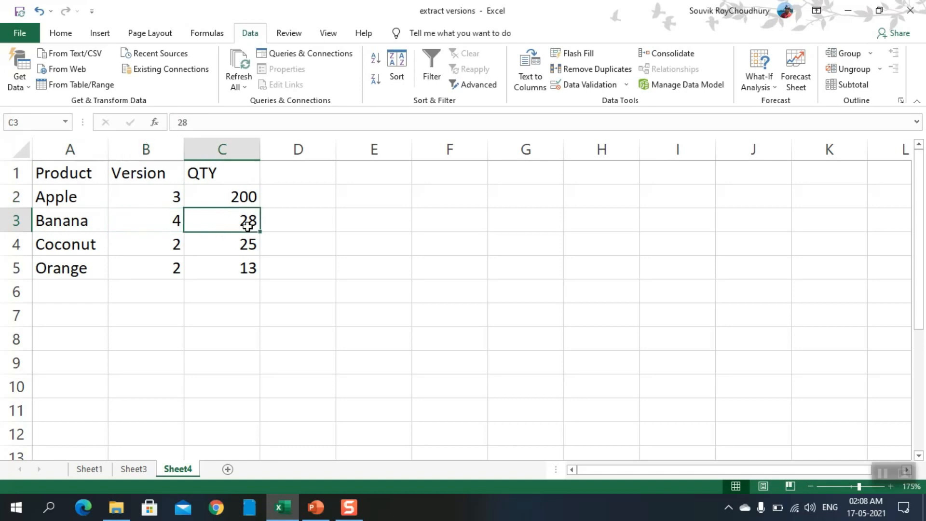
{"action": "left_click", "coordinate": [99, 244]}
{"action": "left_click", "coordinate": [151, 244]}
{"action": "left_click", "coordinate": [225, 247]}
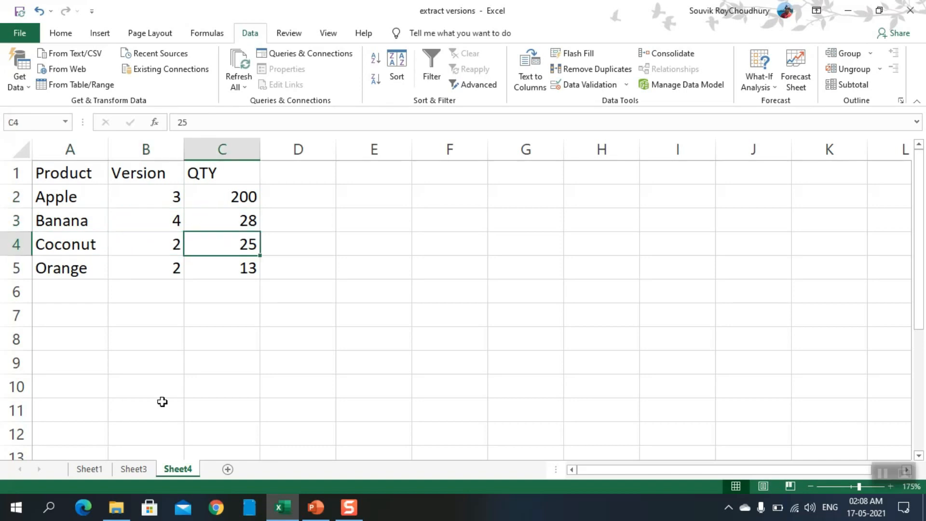
- Filter the Product column on Sheet1 to Apple only and examine the quantity of its latest version
{"action": "left_click", "coordinate": [78, 470]}
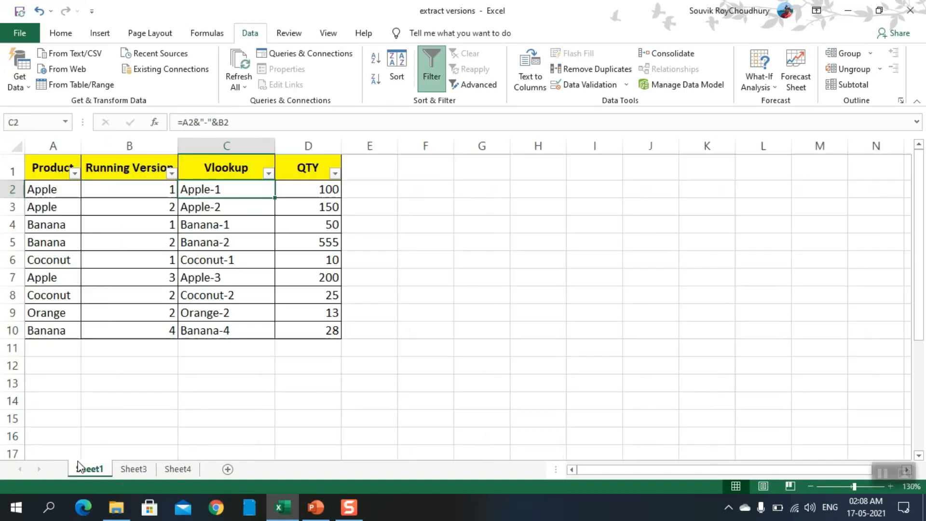
{"action": "left_click", "coordinate": [87, 229]}
{"action": "left_click", "coordinate": [75, 173]}
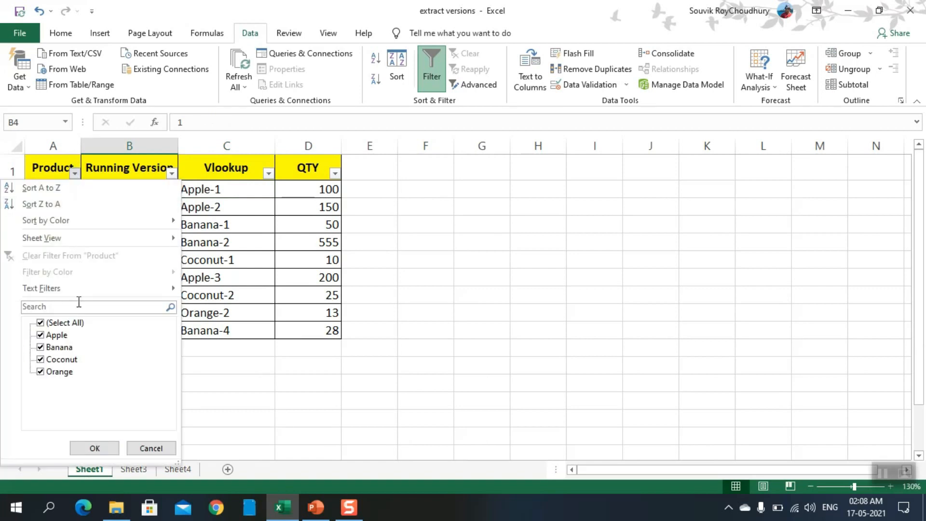
{"action": "left_click", "coordinate": [66, 324]}
{"action": "left_click", "coordinate": [57, 335]}
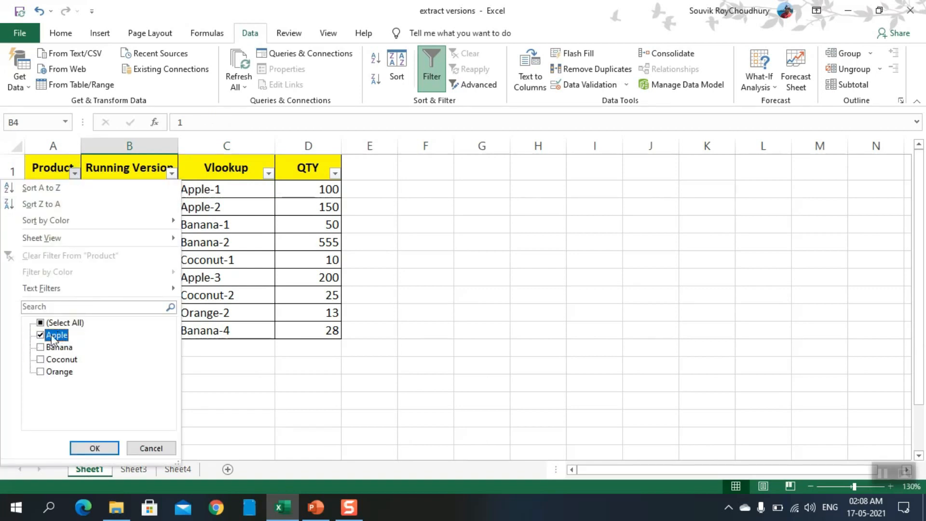
{"action": "left_click", "coordinate": [94, 449]}
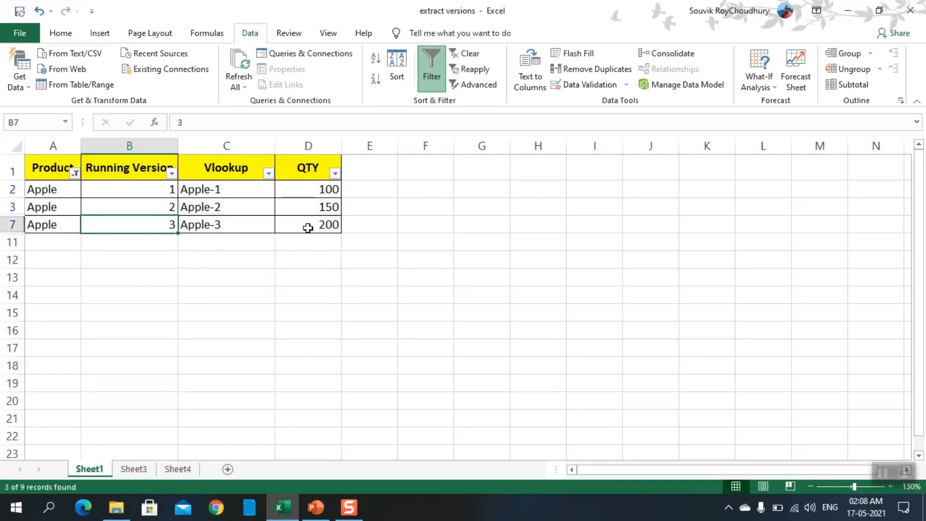
{"action": "left_click", "coordinate": [308, 227]}
- Check the version and quantity in the Apple row on Sheet4 against the source data
{"action": "left_click", "coordinate": [178, 469]}
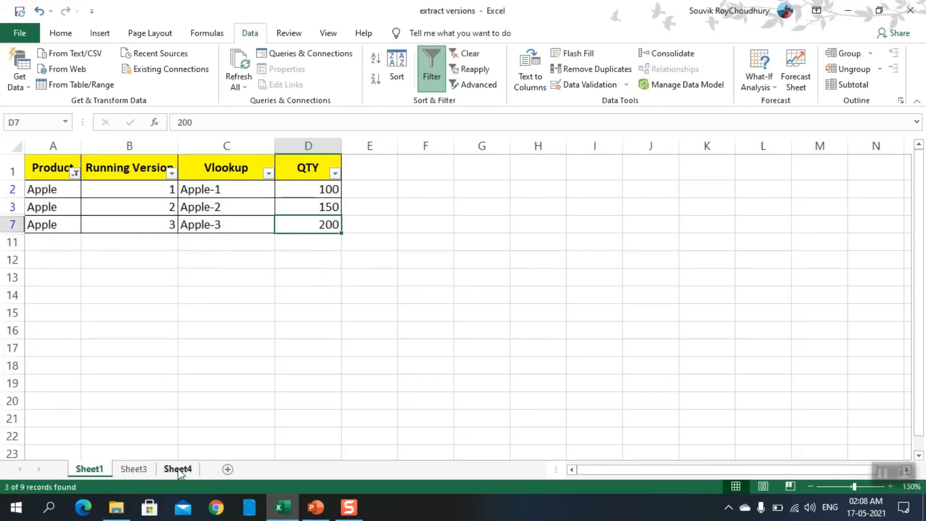
{"action": "left_click", "coordinate": [223, 199]}
{"action": "left_click", "coordinate": [182, 196]}
{"action": "left_click", "coordinate": [212, 198]}
- Filter the Product column on Sheet1 to Coconut only and examine its latest version
{"action": "left_click", "coordinate": [103, 469]}
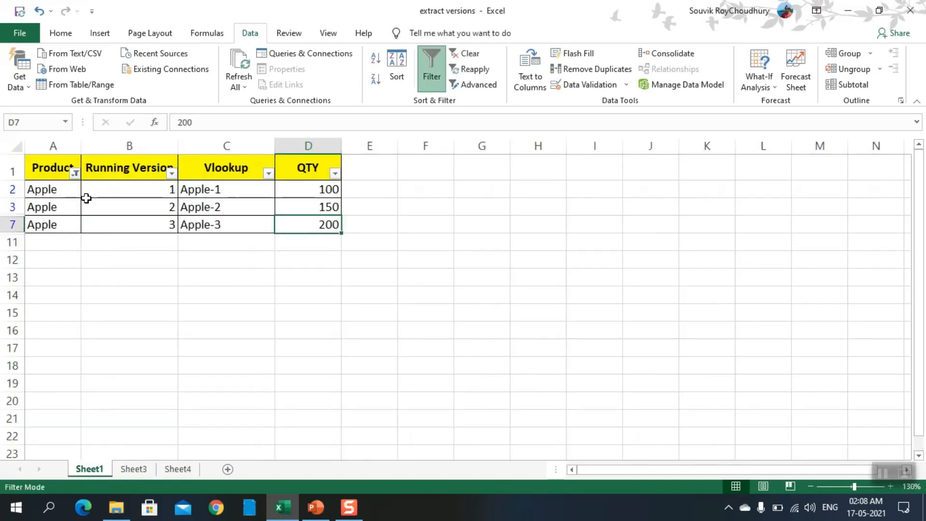
{"action": "left_click", "coordinate": [75, 172]}
{"action": "left_click", "coordinate": [58, 335]}
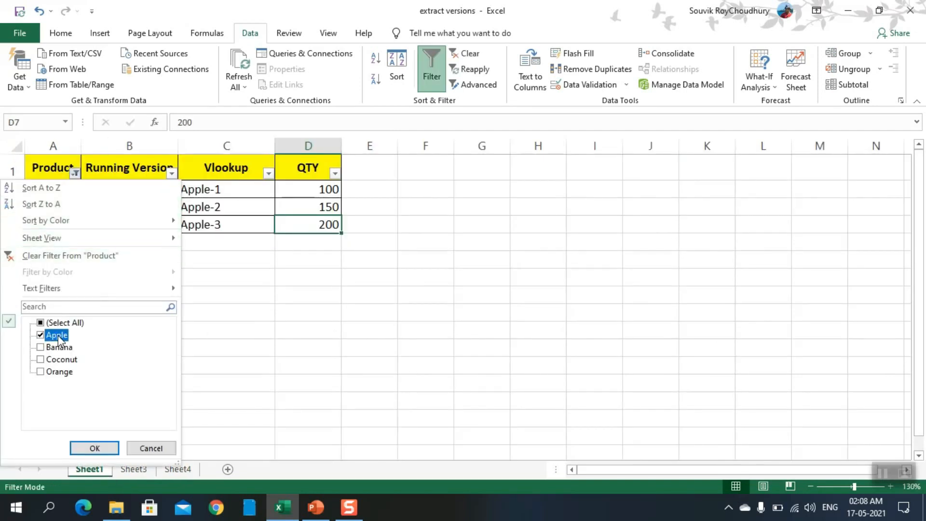
{"action": "left_click", "coordinate": [62, 360]}
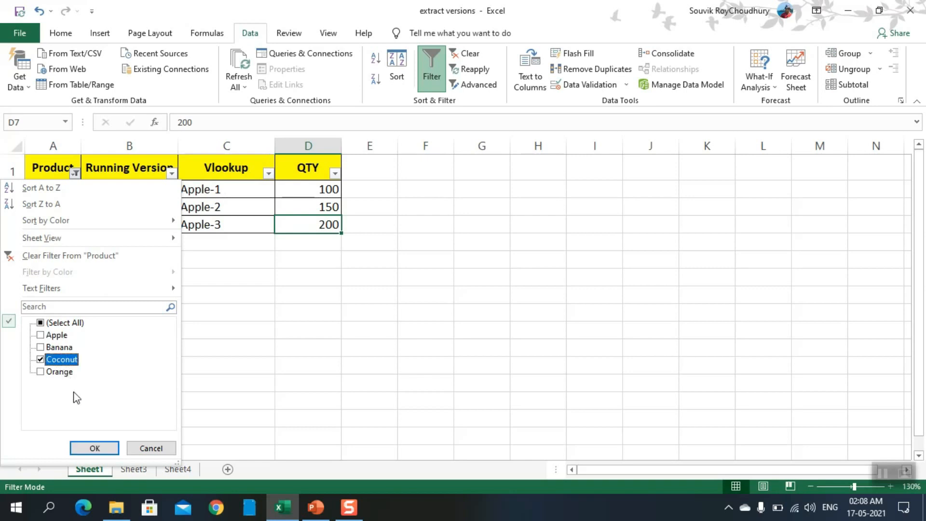
{"action": "left_click", "coordinate": [93, 448]}
{"action": "key", "text": "Down"}
- Check the version and quantity in the Coconut row on Sheet4 against the source data
{"action": "left_click", "coordinate": [179, 469]}
{"action": "left_click", "coordinate": [248, 242]}
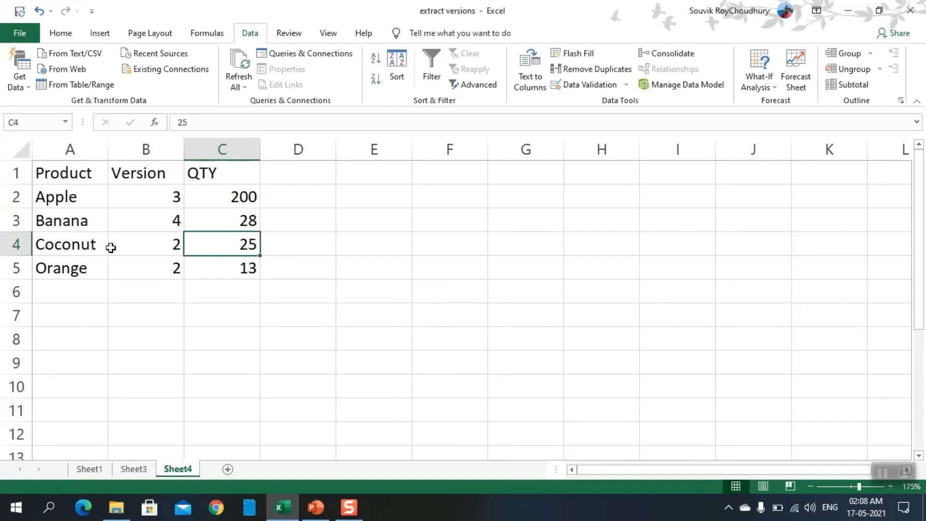
{"action": "left_click", "coordinate": [111, 248]}
{"action": "left_click", "coordinate": [90, 249]}
{"action": "left_click", "coordinate": [224, 246]}
- Filter the Product column on Sheet1 to Banana only and examine the row of its latest version
{"action": "left_click", "coordinate": [97, 469]}
{"action": "left_click", "coordinate": [76, 174]}
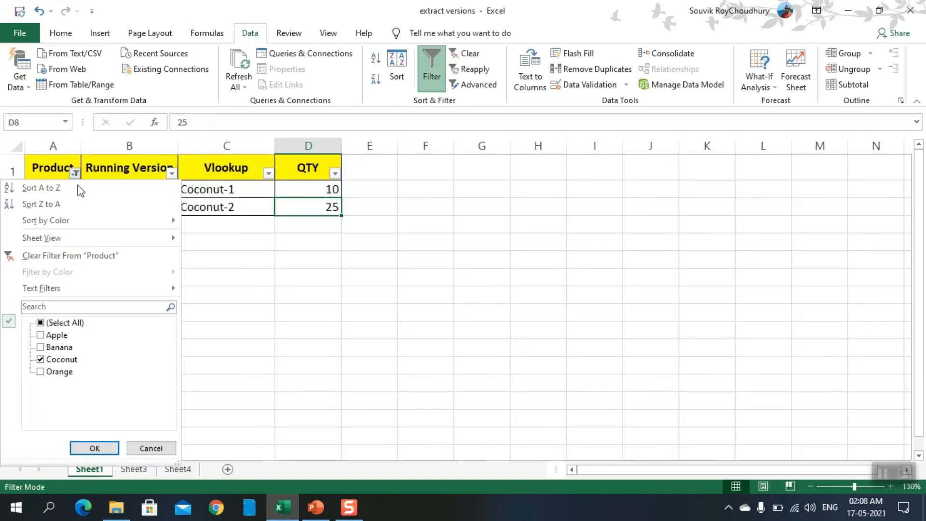
{"action": "left_click", "coordinate": [53, 360]}
{"action": "left_click", "coordinate": [57, 346]}
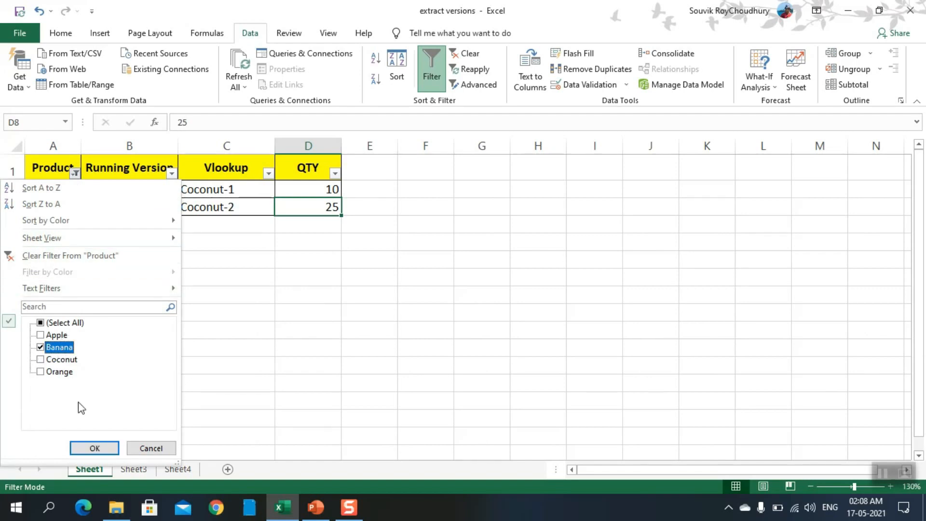
{"action": "left_click", "coordinate": [95, 448]}
{"action": "left_click", "coordinate": [65, 225]}
{"action": "left_click", "coordinate": [181, 224]}
{"action": "key", "text": "Left"}
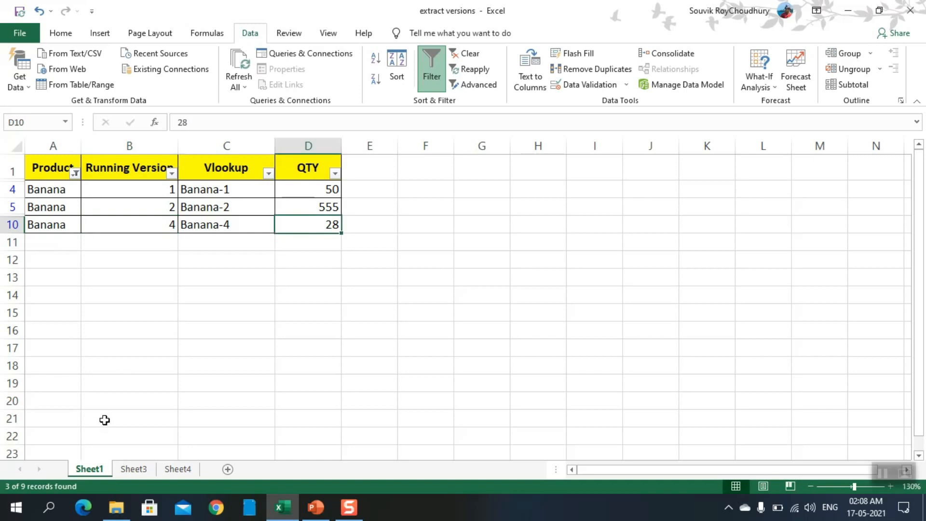
- Check the Banana row and look at the Orange row on Sheet4, and return to the source data on Sheet1
{"action": "left_click", "coordinate": [174, 470]}
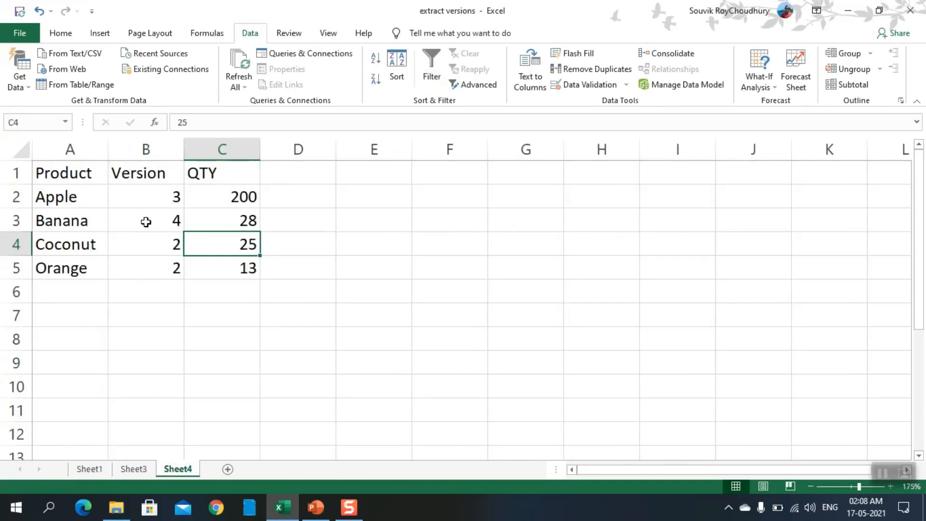
{"action": "left_click", "coordinate": [73, 221]}
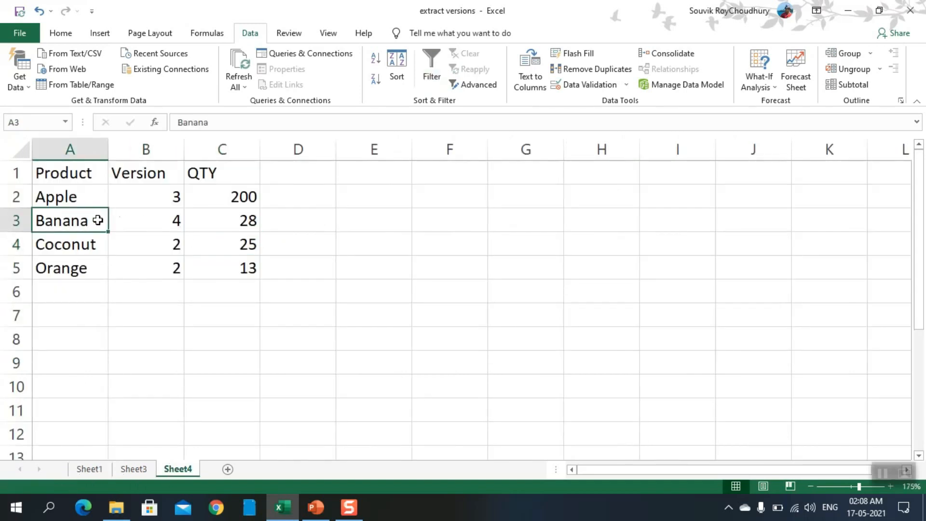
{"action": "left_click", "coordinate": [163, 219]}
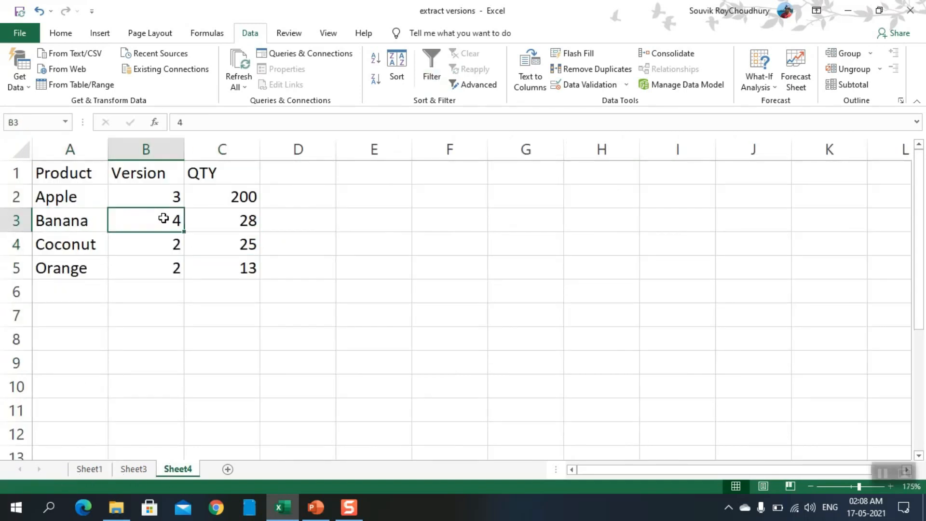
{"action": "left_click", "coordinate": [231, 220]}
{"action": "left_click", "coordinate": [72, 272]}
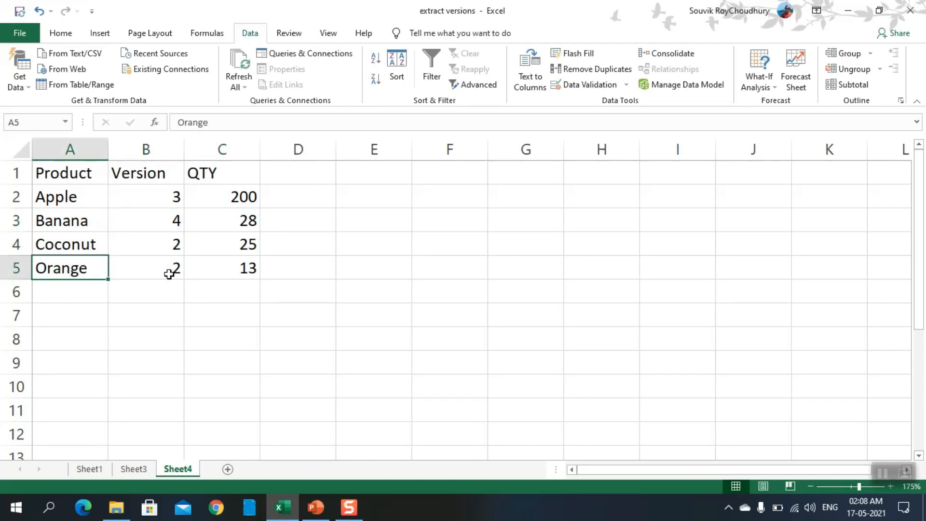
{"action": "left_click", "coordinate": [89, 469]}
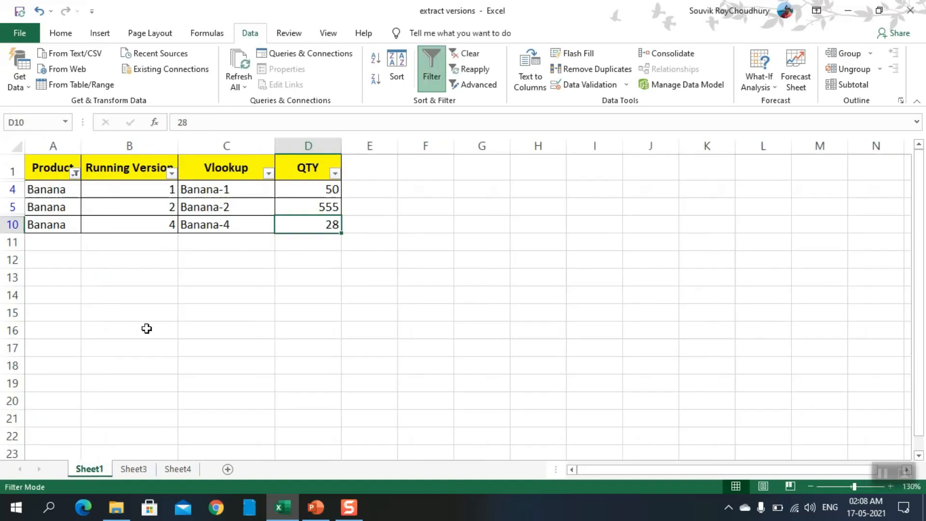
- Filter the Product column on Sheet1 to Orange only and examine its version and quantity
{"action": "left_click", "coordinate": [75, 173]}
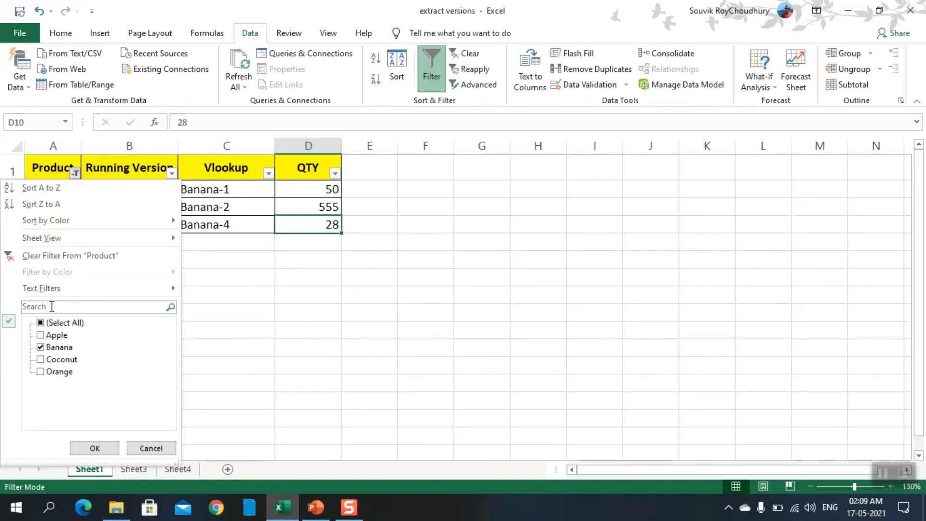
{"action": "left_click", "coordinate": [58, 349]}
{"action": "left_click", "coordinate": [67, 376]}
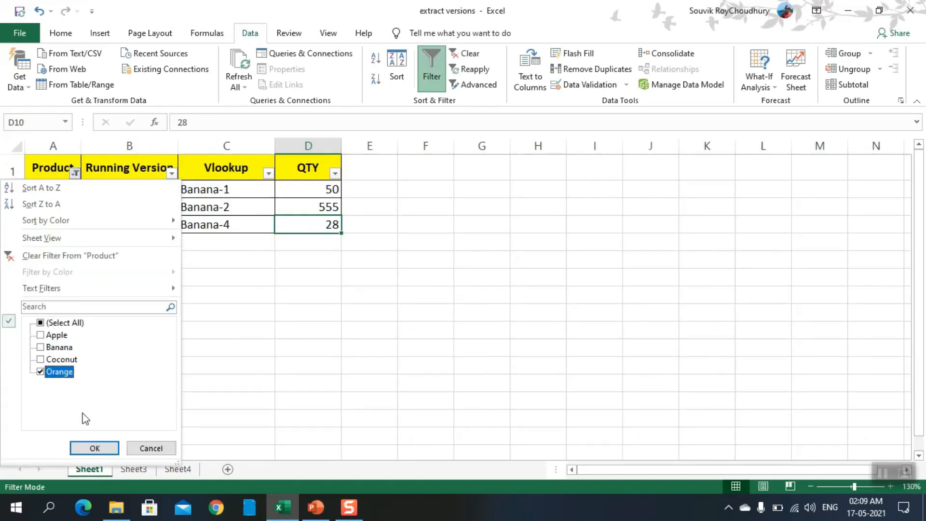
{"action": "left_click", "coordinate": [94, 448]}
{"action": "left_click", "coordinate": [43, 183]}
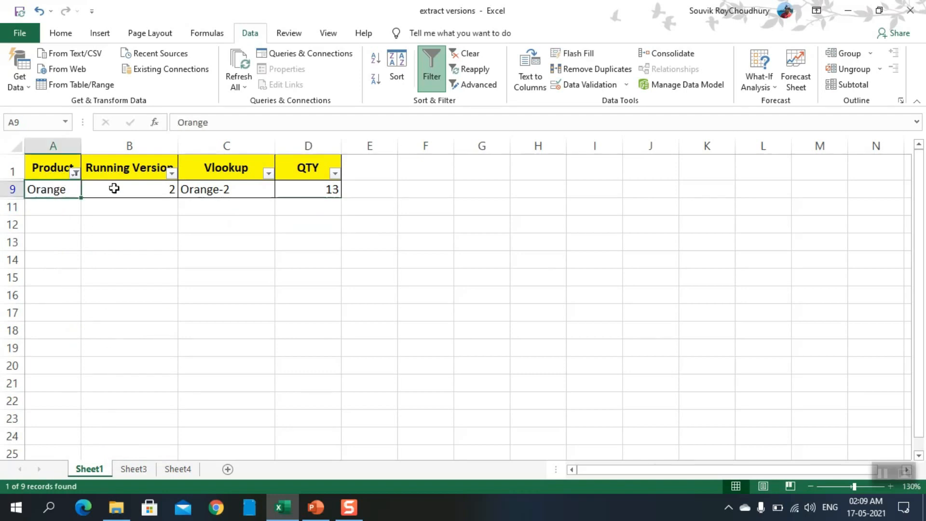
{"action": "left_click", "coordinate": [117, 188]}
{"action": "left_click", "coordinate": [68, 188]}
{"action": "left_click", "coordinate": [143, 188]}
{"action": "left_click", "coordinate": [309, 187]}
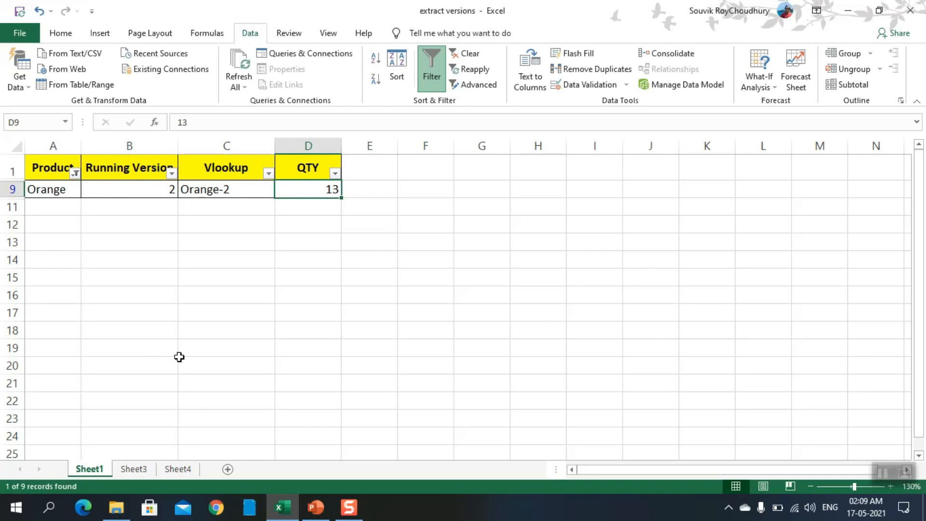
- Check the Orange row on Sheet4 against the source data and look over the whole summary table
{"action": "left_click", "coordinate": [177, 469]}
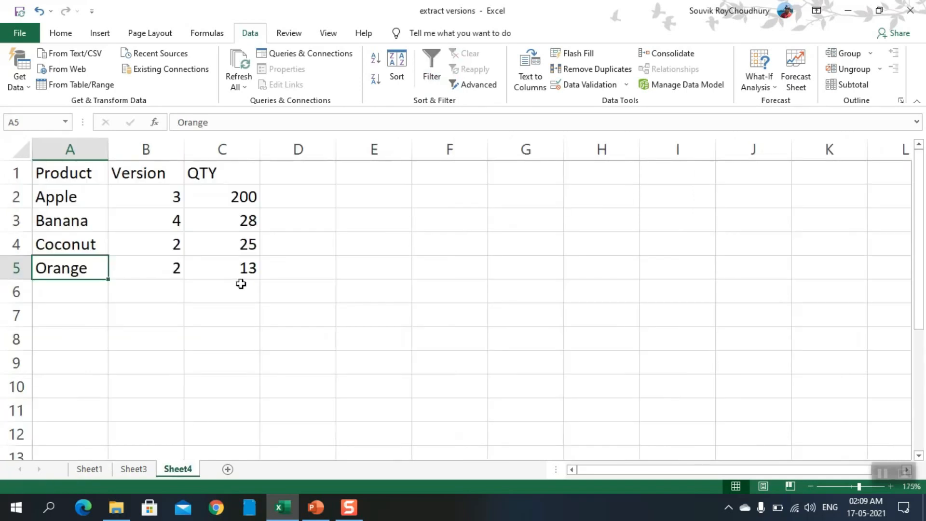
{"action": "left_click", "coordinate": [229, 279]}
{"action": "left_click_drag", "start_coordinate": [42, 173], "coordinate": [234, 275]}
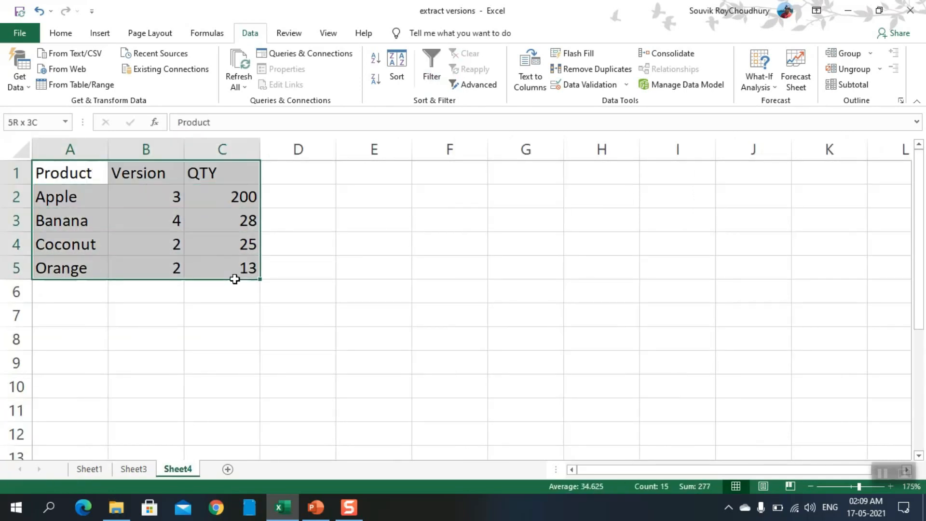
{"action": "left_click", "coordinate": [226, 304]}
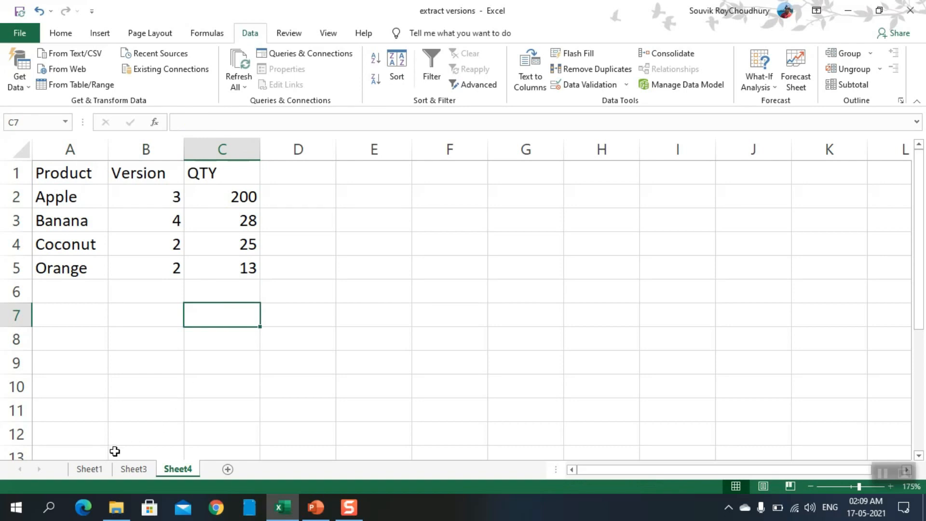
- Show all products again in the Product column filter on Sheet1
{"action": "left_click", "coordinate": [91, 473]}
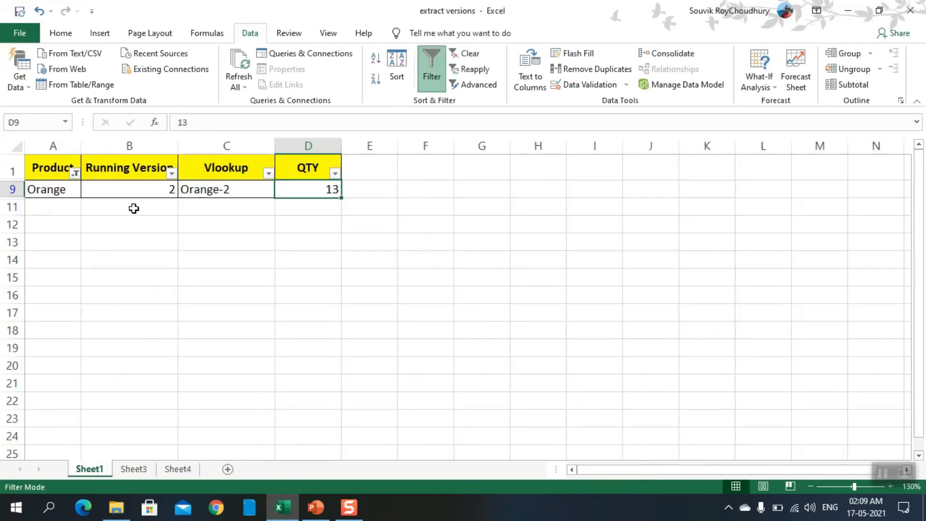
{"action": "left_click", "coordinate": [76, 174]}
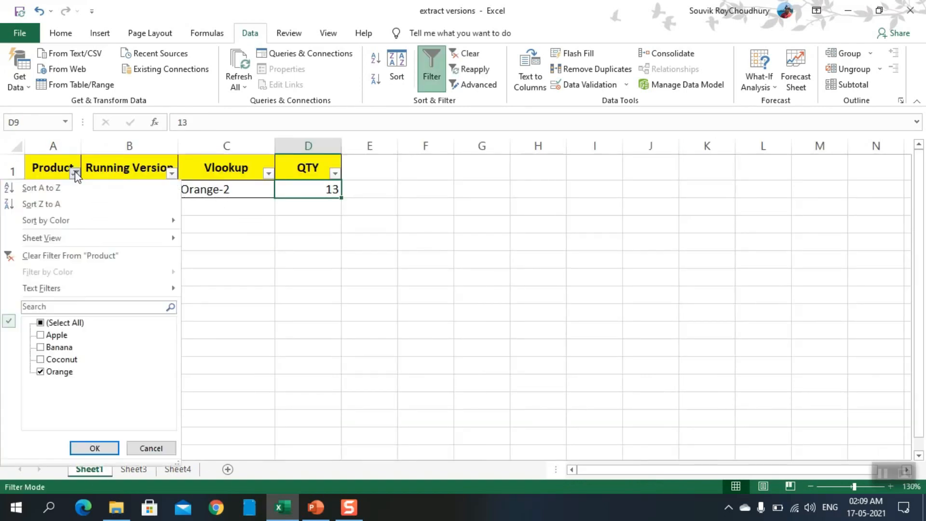
{"action": "left_click", "coordinate": [68, 324]}
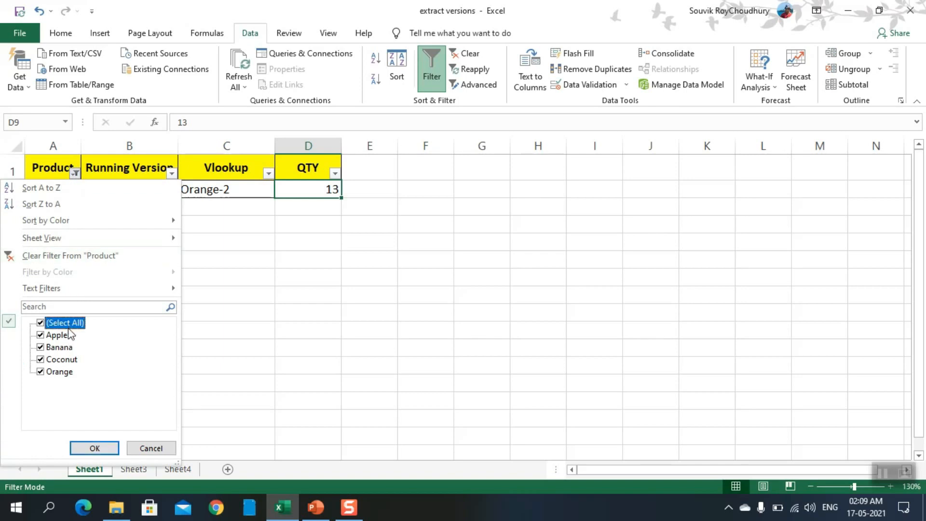
{"action": "left_click", "coordinate": [94, 448]}
{"action": "left_click", "coordinate": [104, 302]}
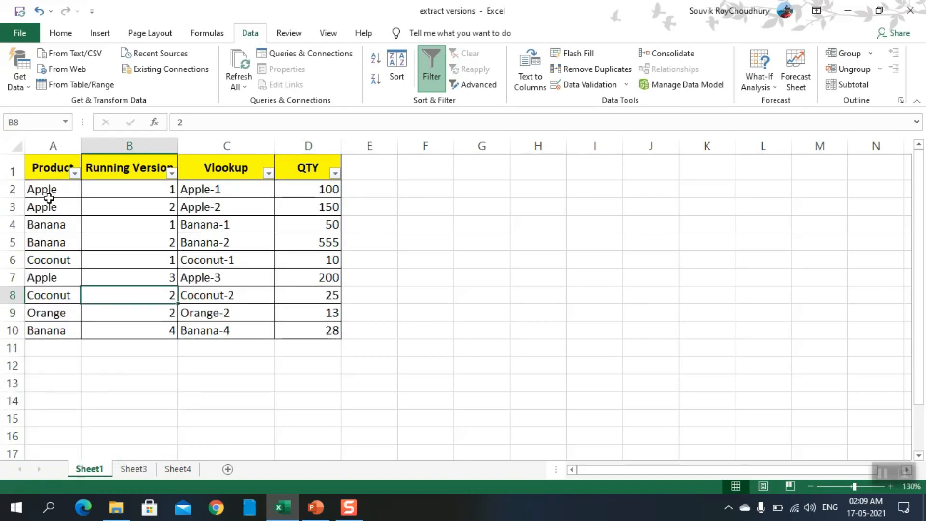
- Review the product rows and the Running Version column of the unfiltered source data on Sheet1
{"action": "left_click", "coordinate": [48, 193]}
{"action": "left_click", "coordinate": [51, 222]}
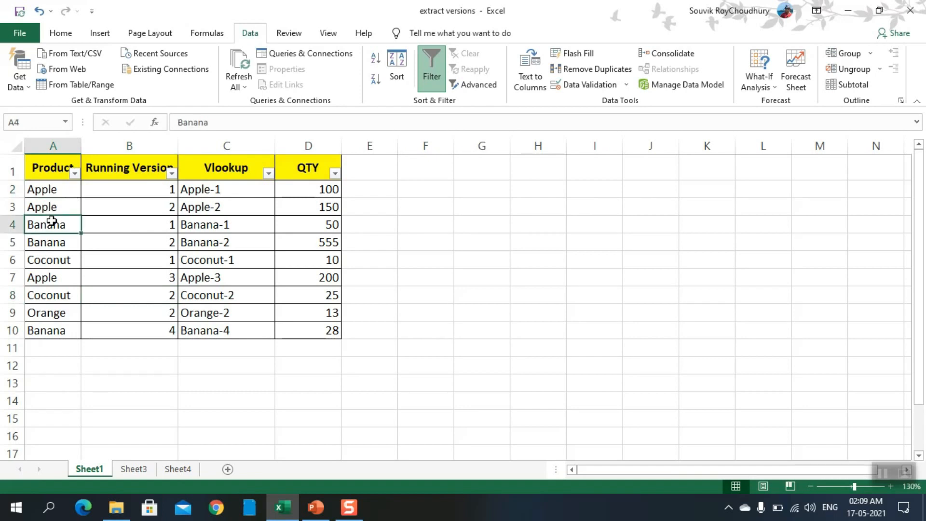
{"action": "left_click", "coordinate": [94, 255]}
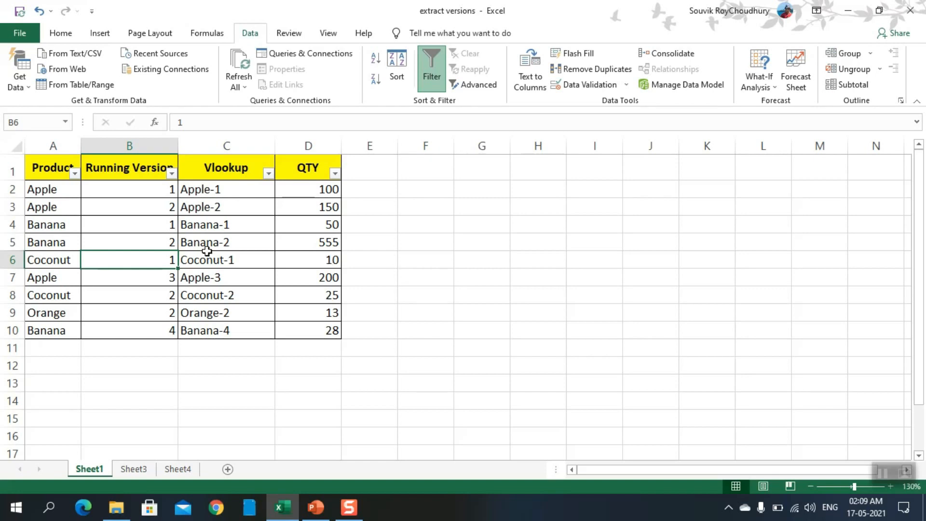
{"action": "left_click_drag", "start_coordinate": [10, 189], "coordinate": [89, 423]}
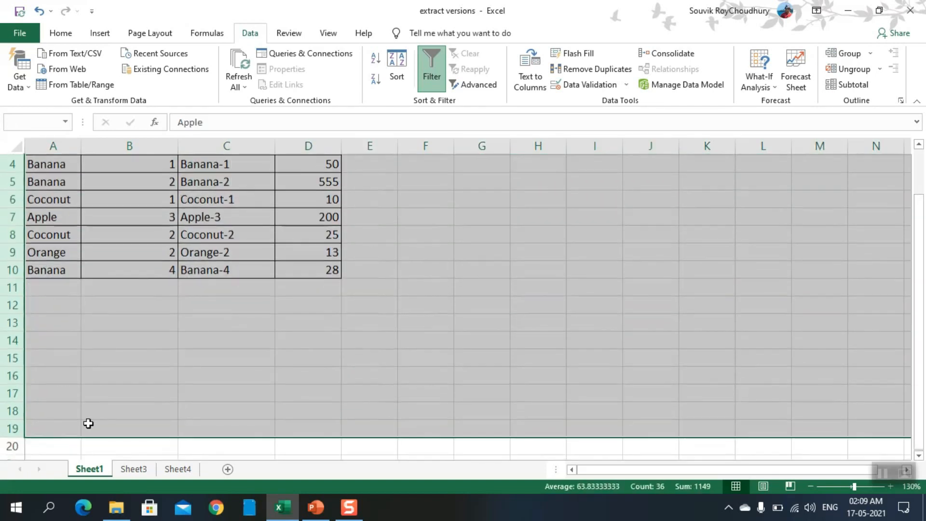
{"action": "left_click", "coordinate": [134, 356]}
{"action": "scroll", "coordinate": [135, 356], "scroll_direction": "up", "scroll_amount": 1}
{"action": "left_click", "coordinate": [140, 193]}
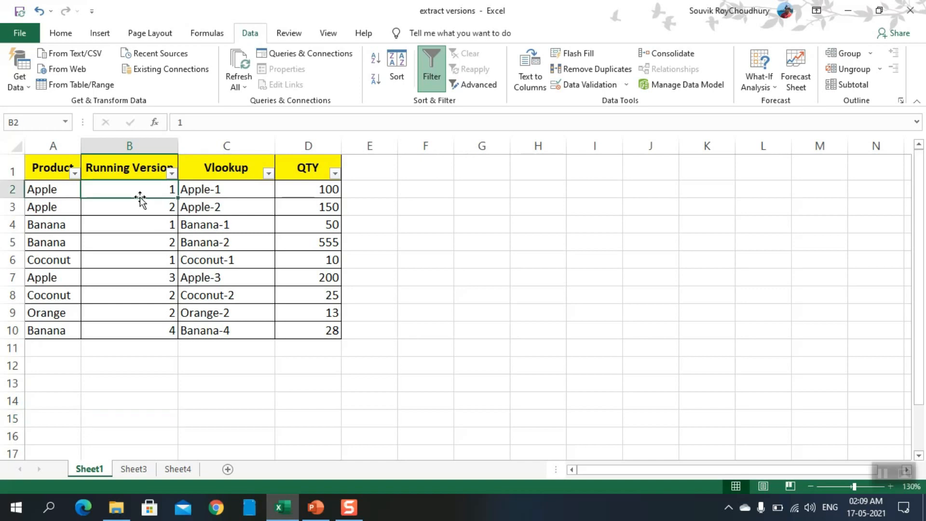
{"action": "left_click", "coordinate": [138, 150]}
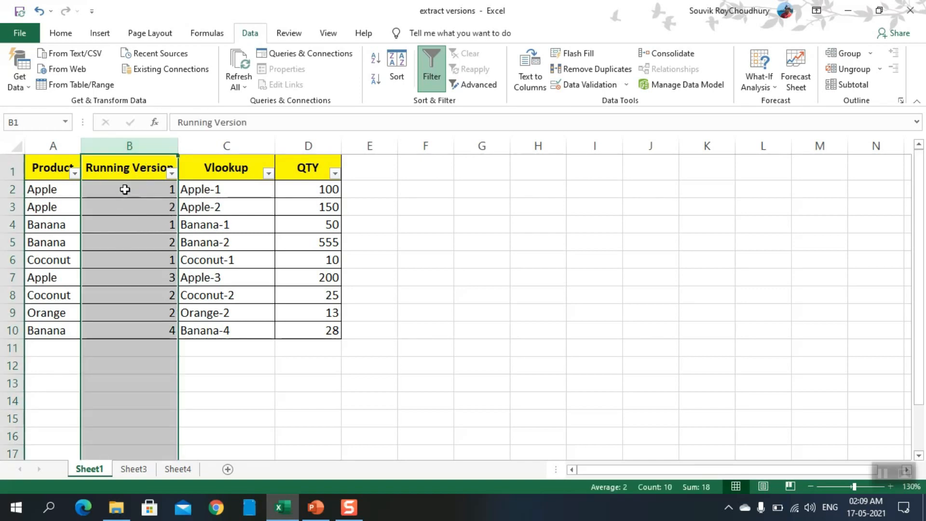
{"action": "left_click", "coordinate": [135, 313]}
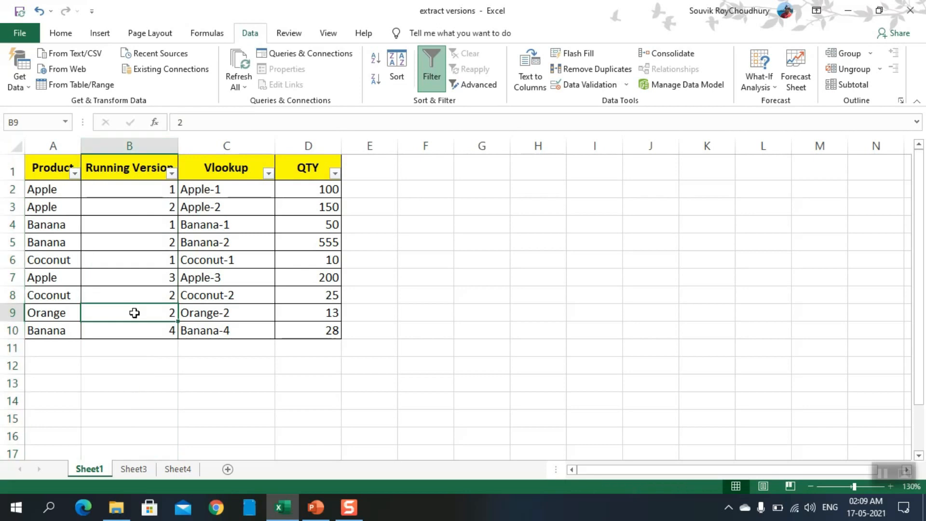
{"action": "left_click", "coordinate": [149, 369]}
- Look over the lookup table on Sheet3 and compare the summary on Sheet4 with the source data on Sheet1
{"action": "left_click", "coordinate": [127, 471]}
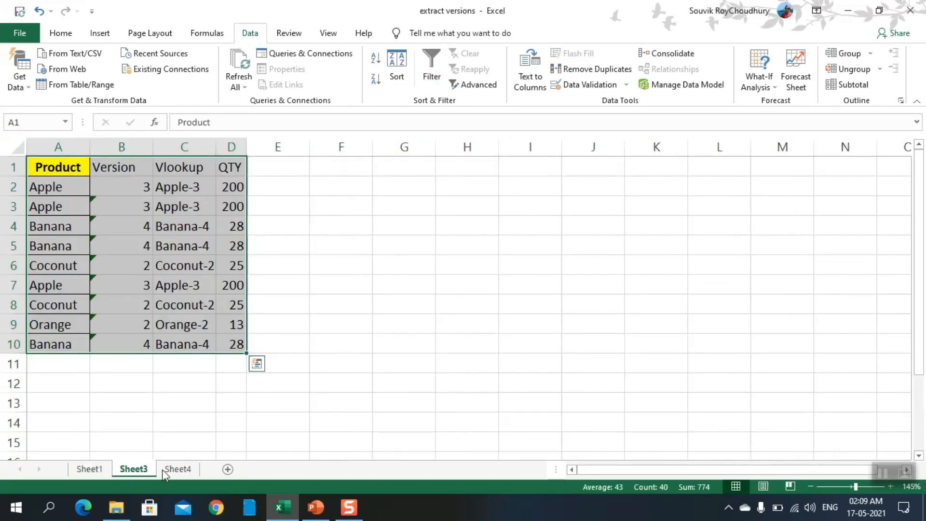
{"action": "left_click", "coordinate": [99, 470]}
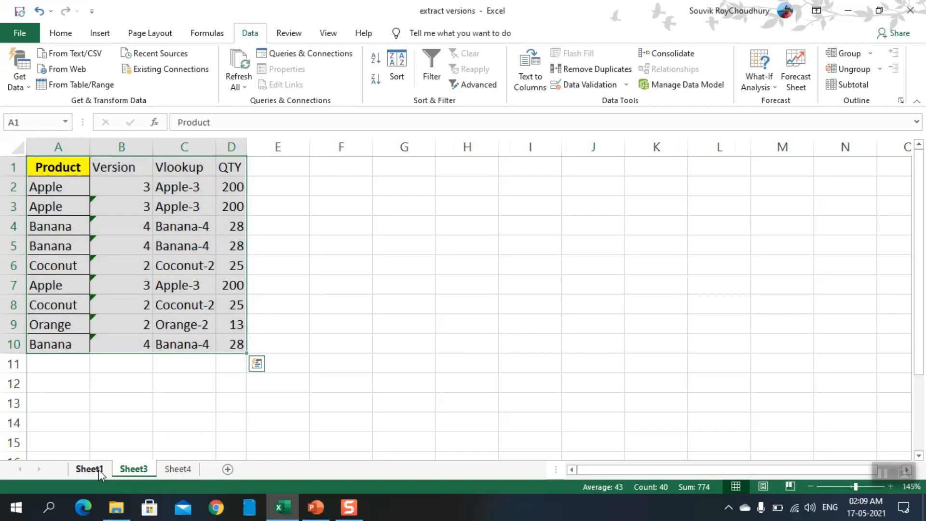
{"action": "left_click", "coordinate": [167, 468]}
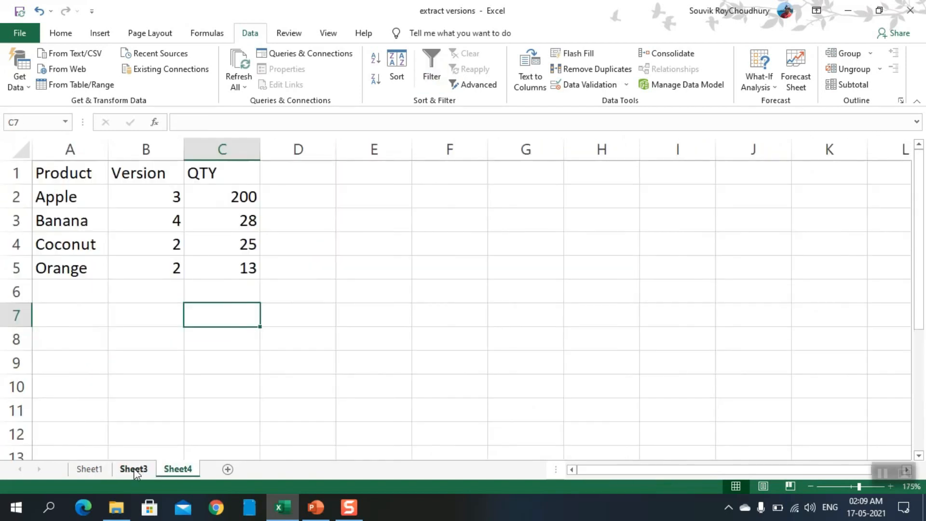
{"action": "left_click", "coordinate": [97, 470]}
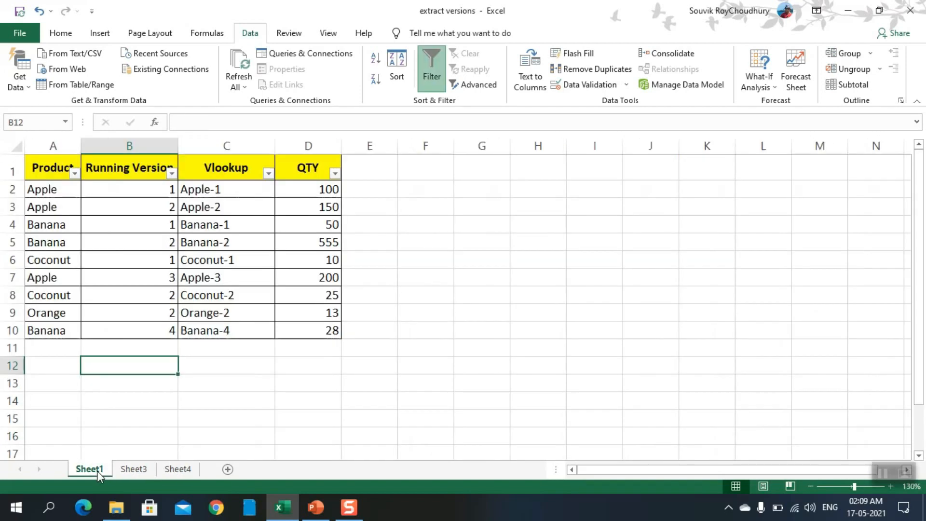
{"action": "left_click", "coordinate": [163, 469]}
{"action": "left_click", "coordinate": [136, 274]}
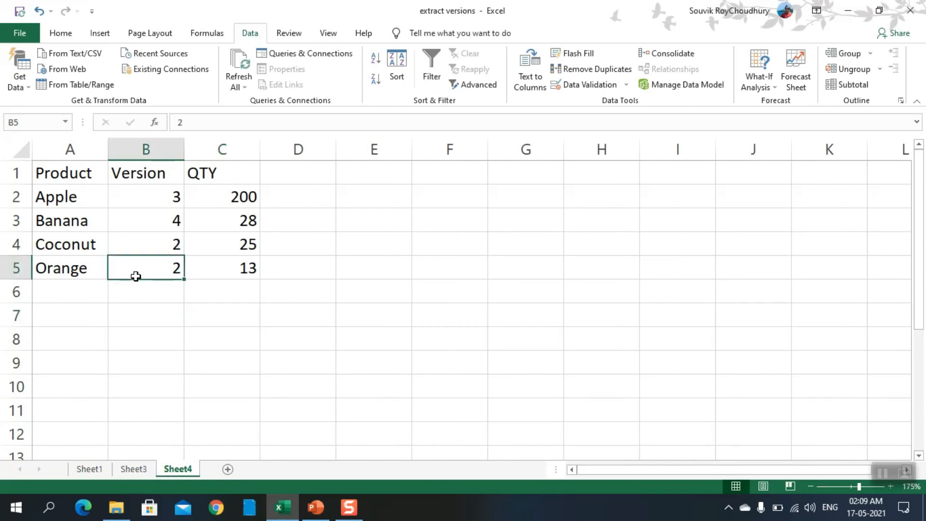
{"action": "left_click_drag", "start_coordinate": [60, 198], "coordinate": [202, 270]}
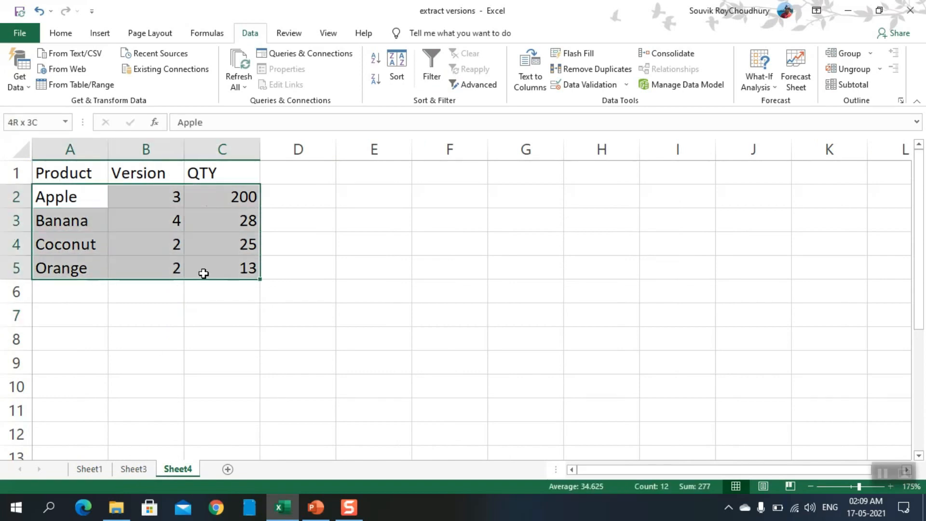
{"action": "left_click", "coordinate": [203, 344]}
{"action": "left_click", "coordinate": [97, 472]}
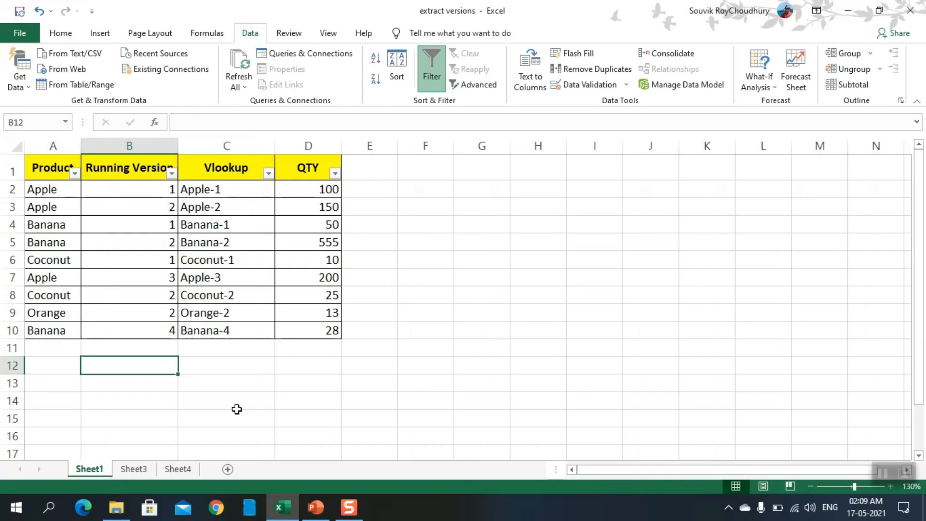
{"action": "left_click", "coordinate": [245, 401]}
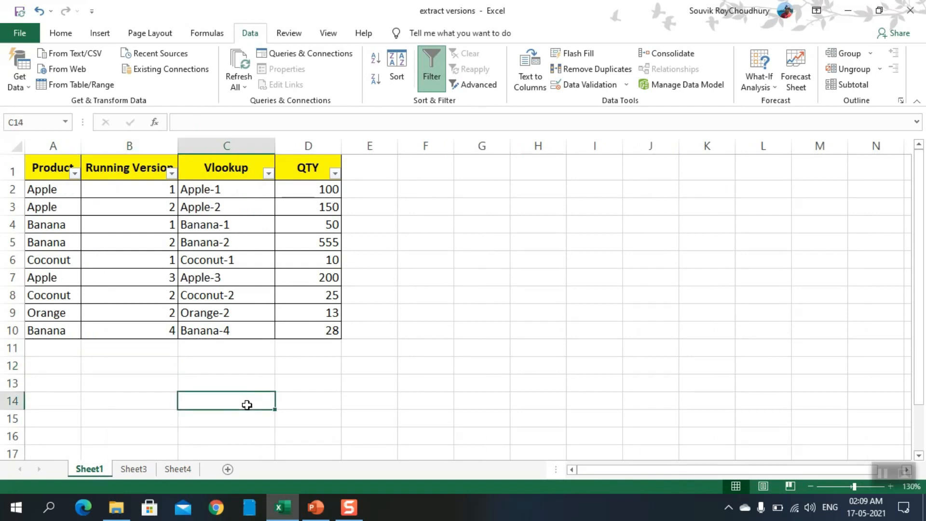